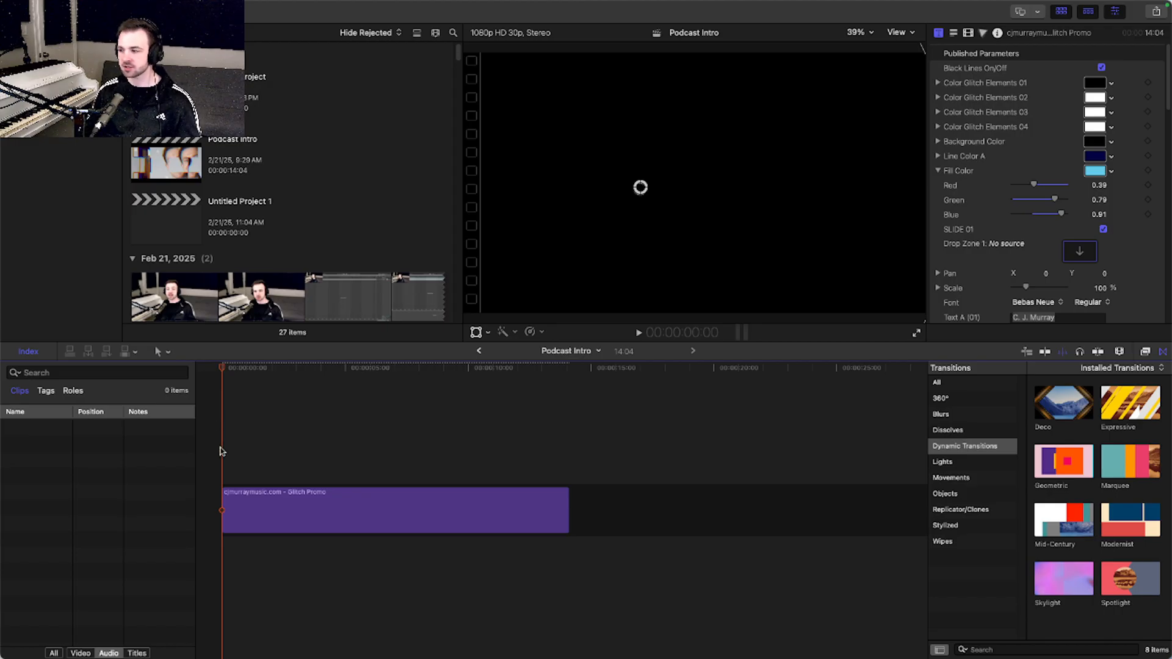
Step: Review the Glitch Promo title's published colour, drop zone and text parameters, and play the intro from the start
key("super+Tab")
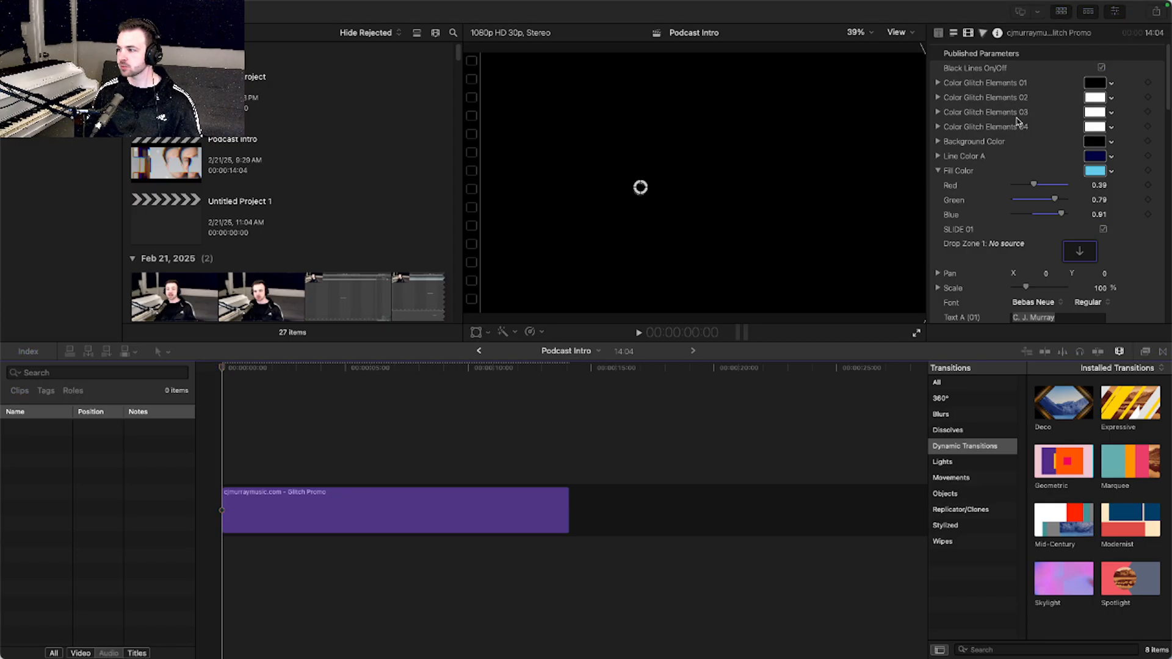
scroll(1038, 141, "down", 2)
scroll(1087, 171, "up", 2)
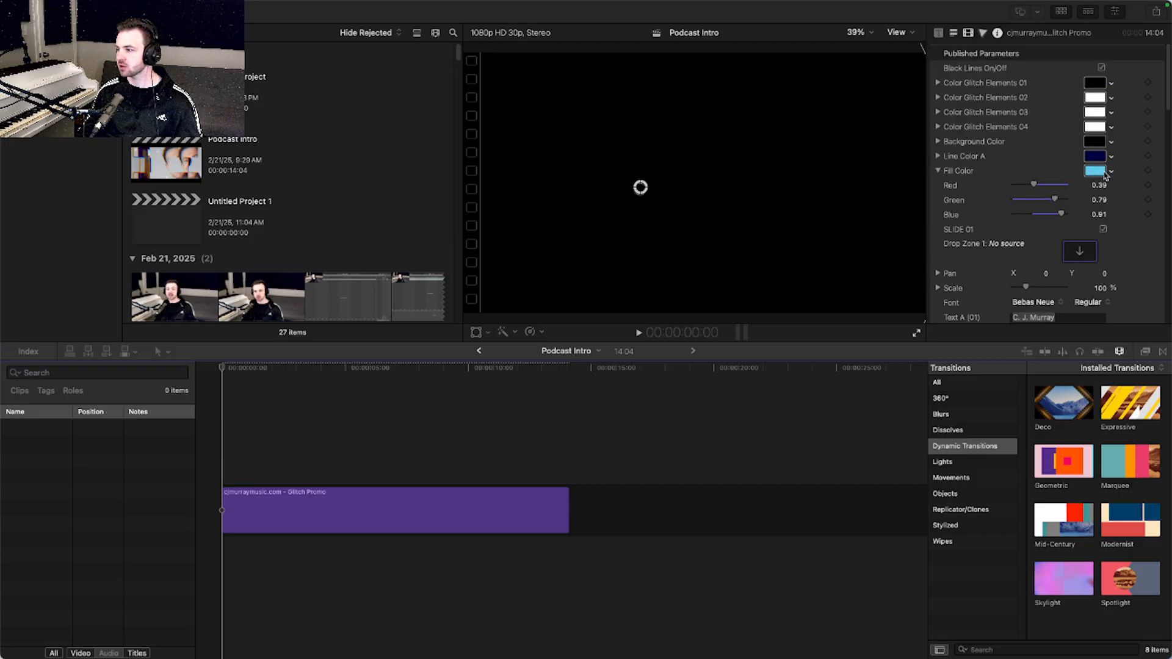
scroll(1056, 241, "down", 4)
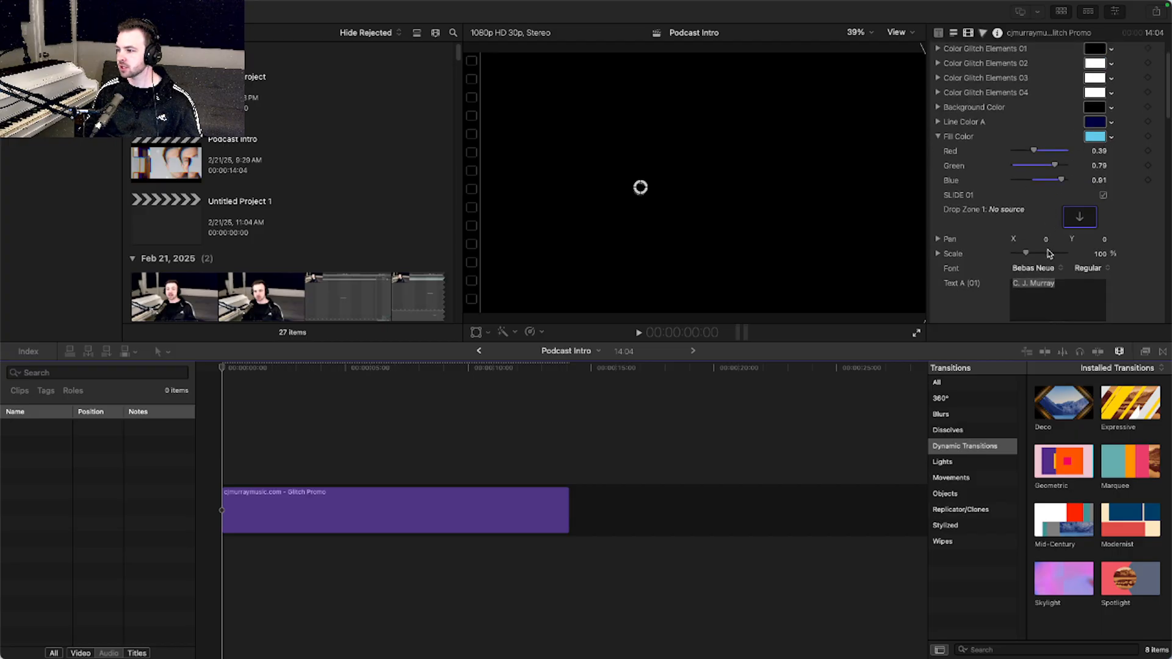
scroll(1062, 245, "up", 4)
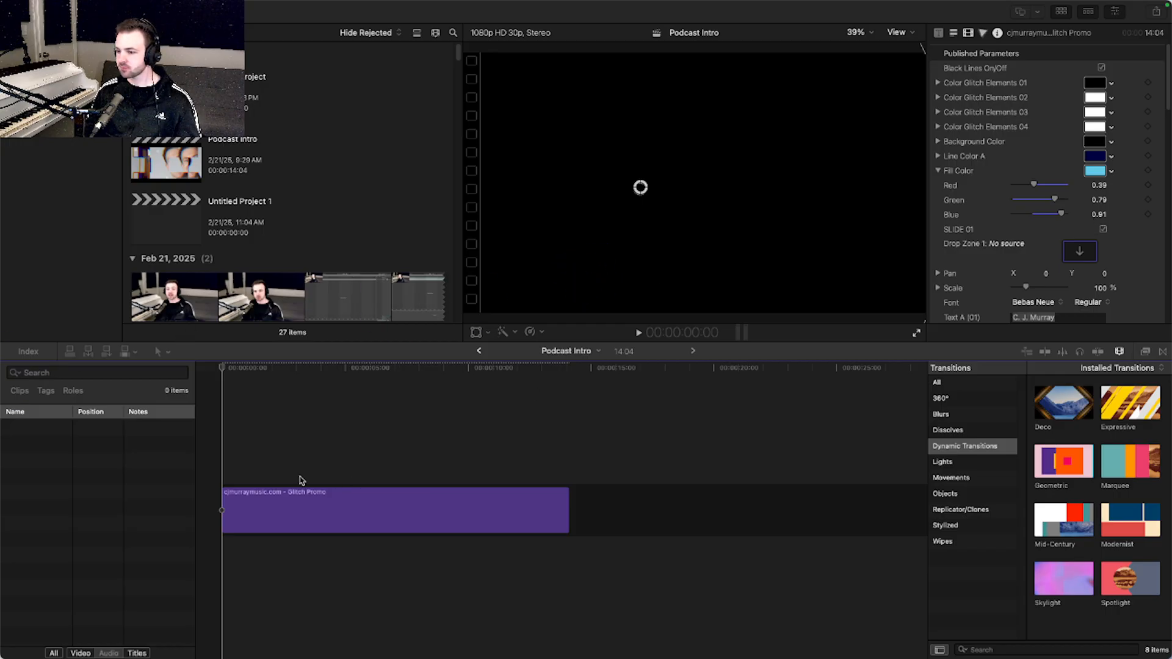
left_click(317, 450)
key("space")
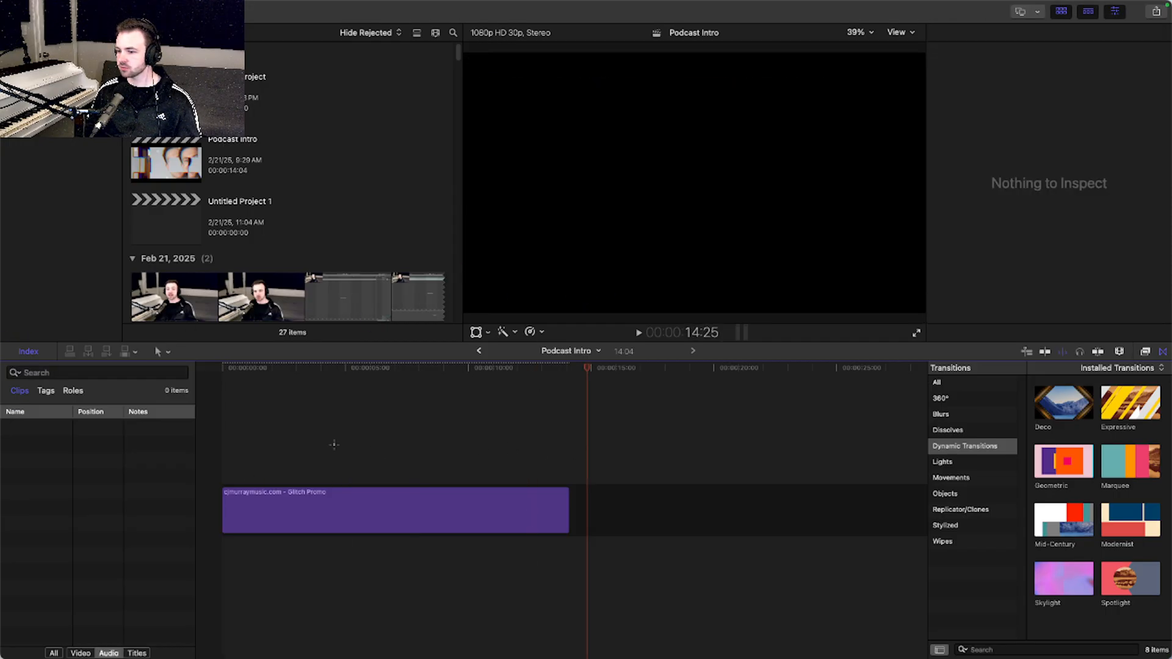
left_click(334, 445)
left_click(214, 450)
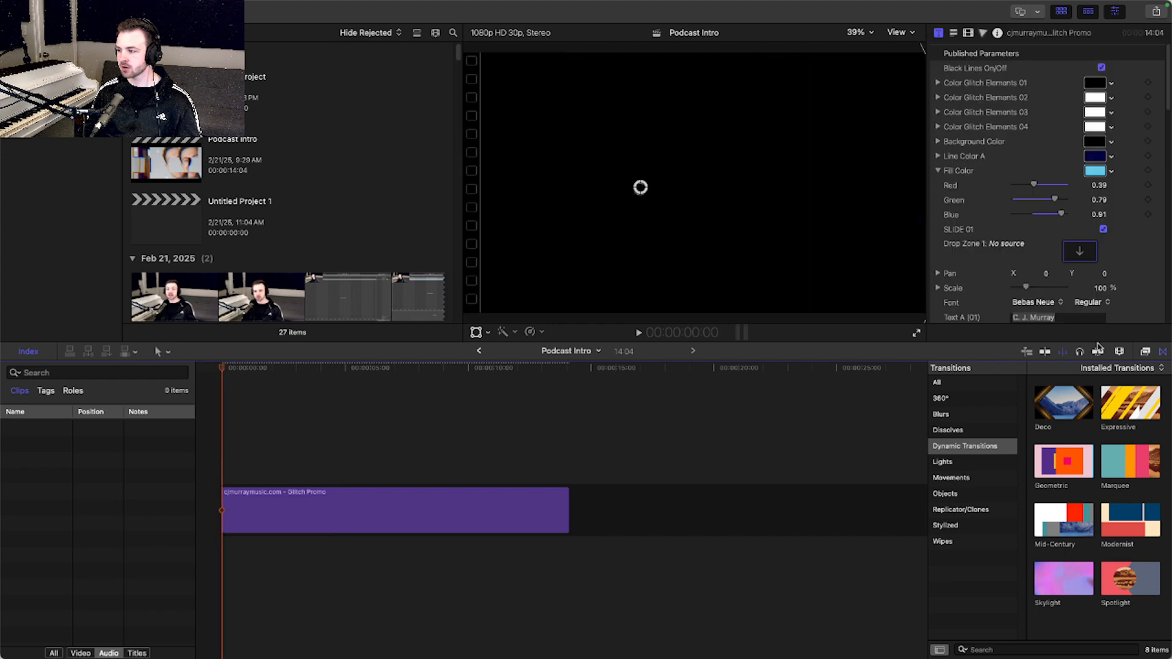
scroll(1056, 274, "down", 10)
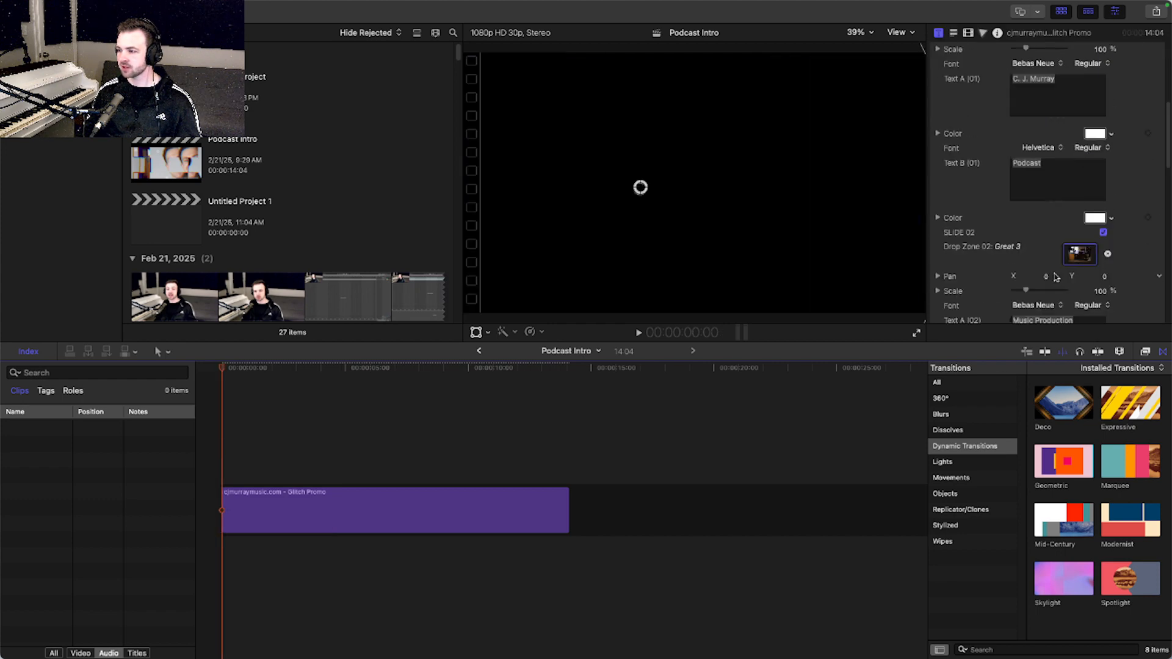
scroll(1074, 275, "down", 5)
key("space")
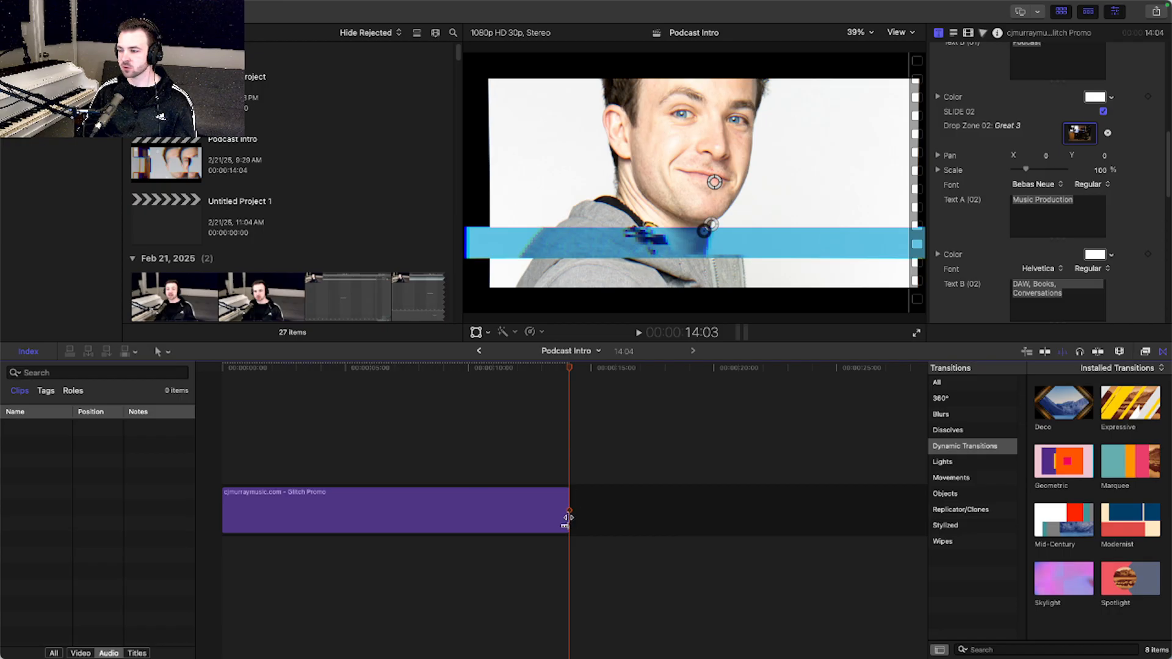
Step: Extend the end of the Glitch Promo clip to 15:00 and play the intro from the start
left_click_drag(566, 517, 589, 521)
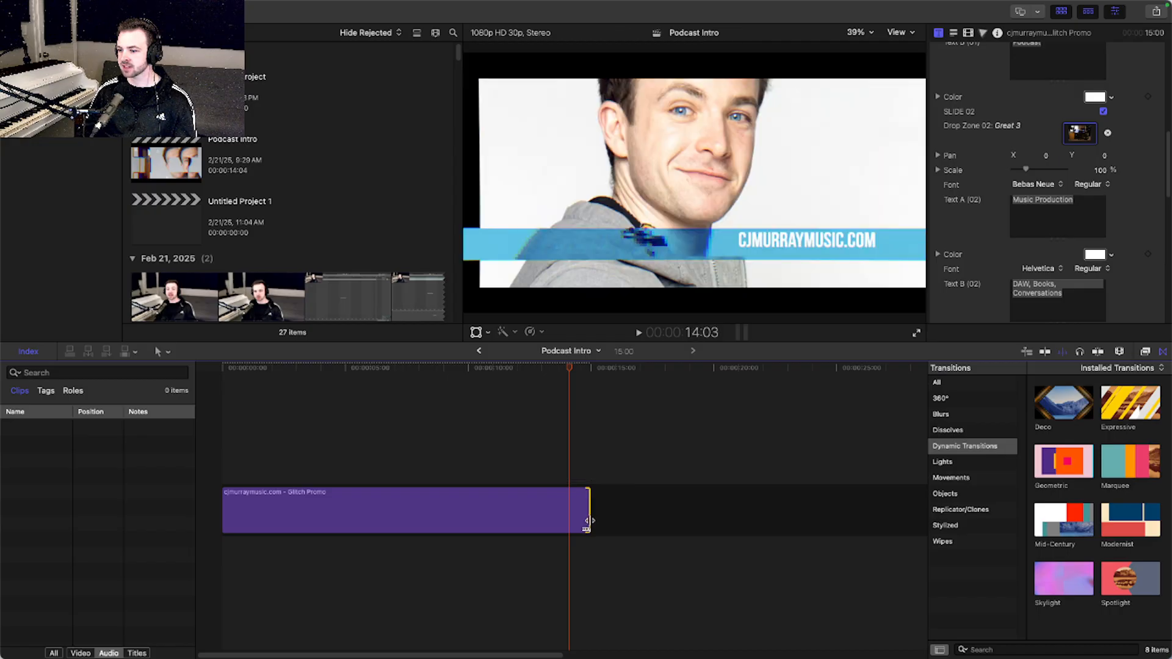
left_click(574, 455)
left_click(223, 445)
key("space")
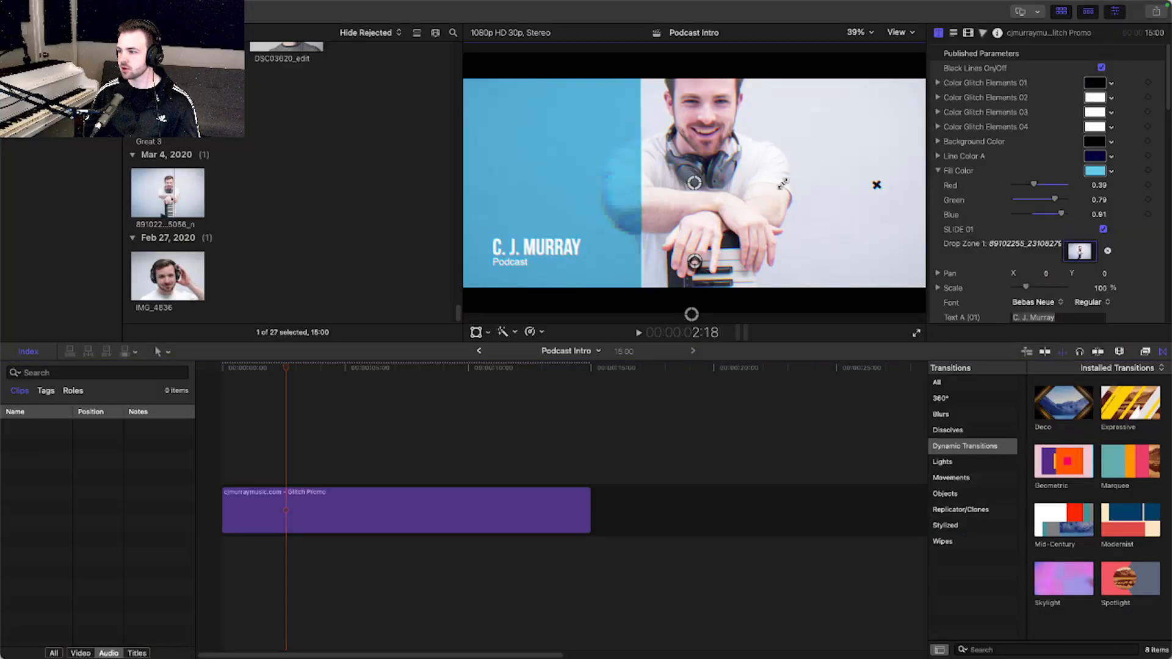
Step: Pan the Slide 01 drop zone image to X 22.5 and Y -12.8, and scale it to 99%
scroll(1041, 272, "down", 1)
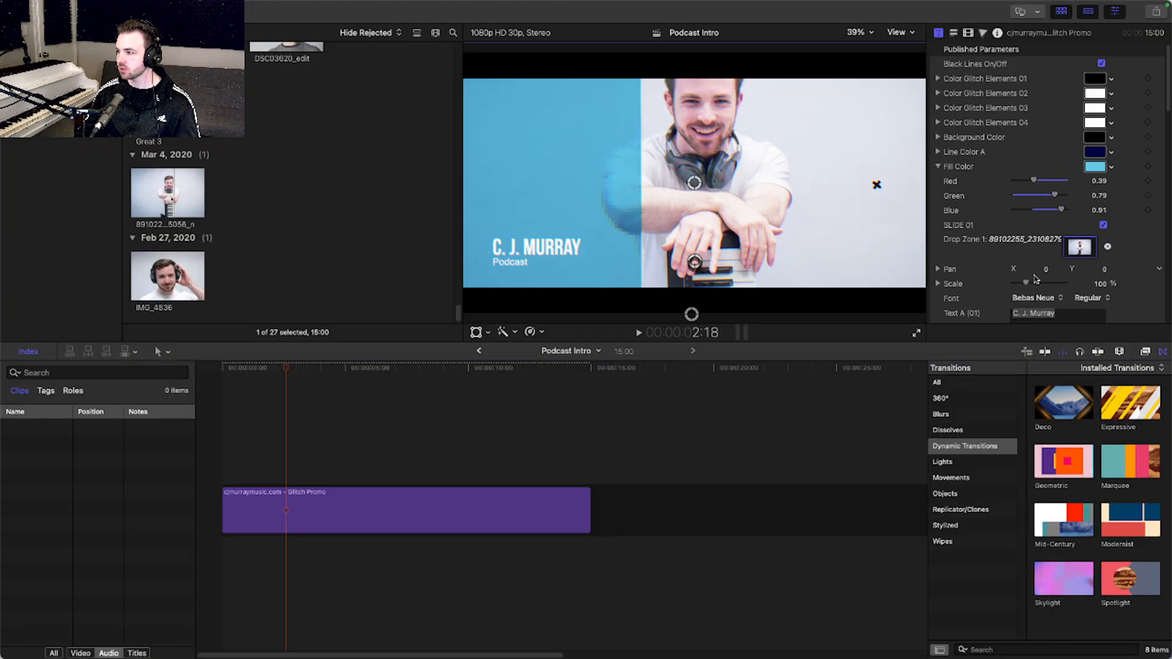
left_click(1047, 269)
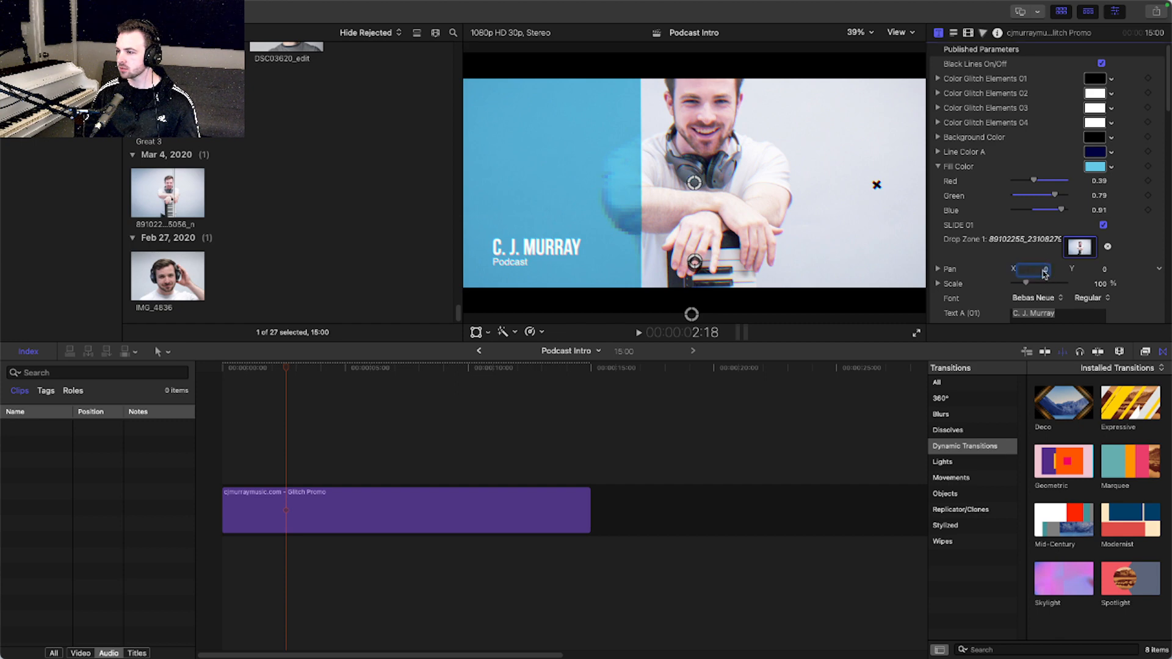
left_click_drag(1105, 273, 1027, 286)
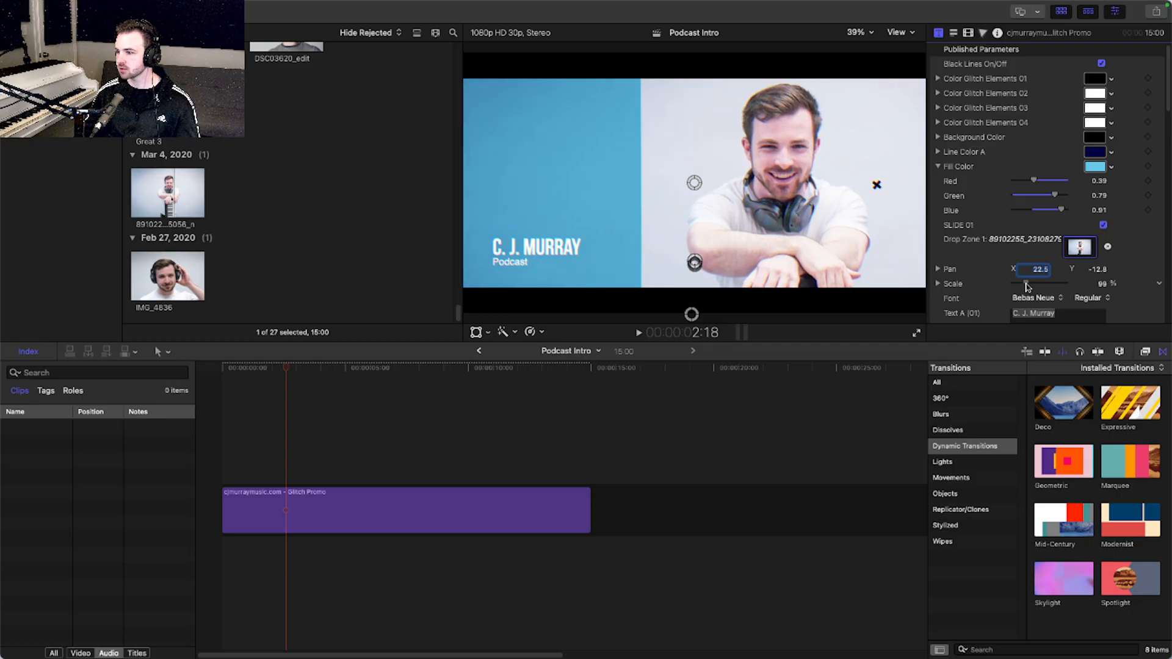
Step: Undo the recent Slide 01 image adjustments and redo the horizontal pan, settling on X 22.5, Y -16.3 and 100% scale
key("super+z")
key("super+z")
key("super+z")
key("super+z")
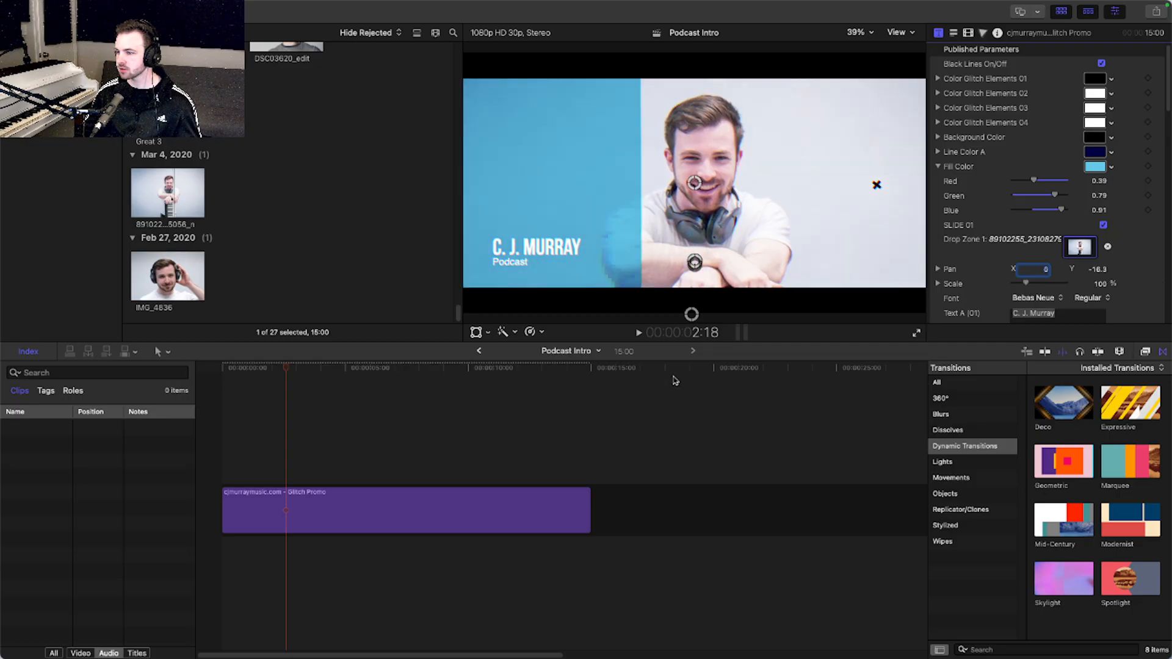
key("super+shift+z")
key("super+shift+z")
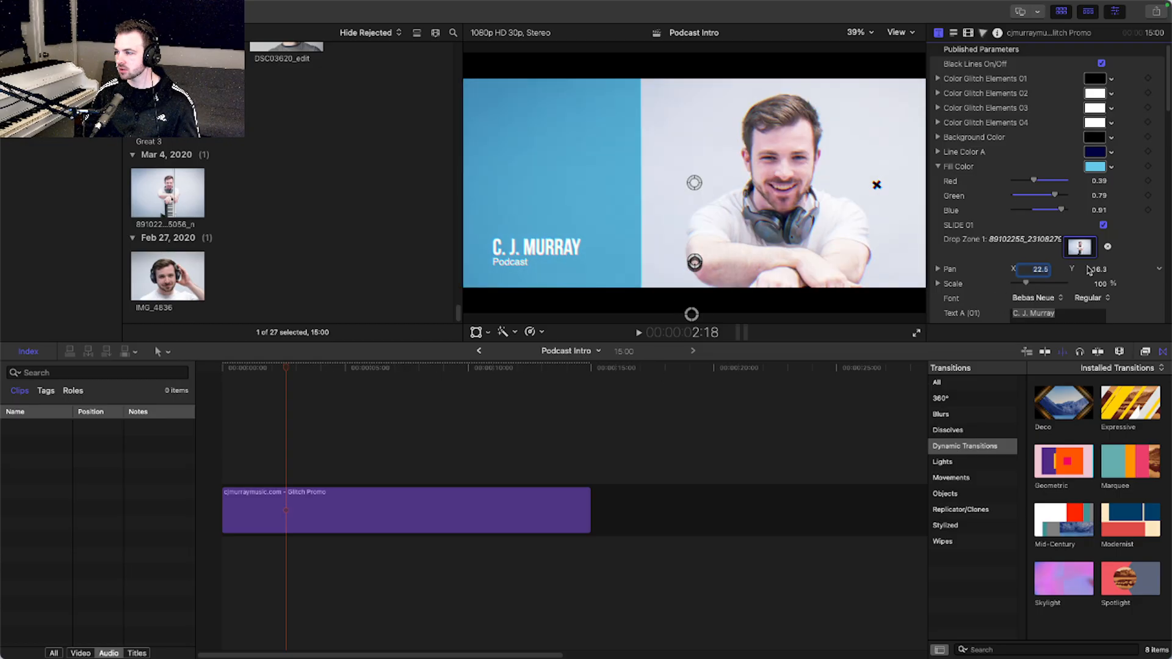
Step: Set the Slide 01 image's vertical pan to -12.8 and play the intro from the start
left_click_drag(1097, 271, 1097, 270)
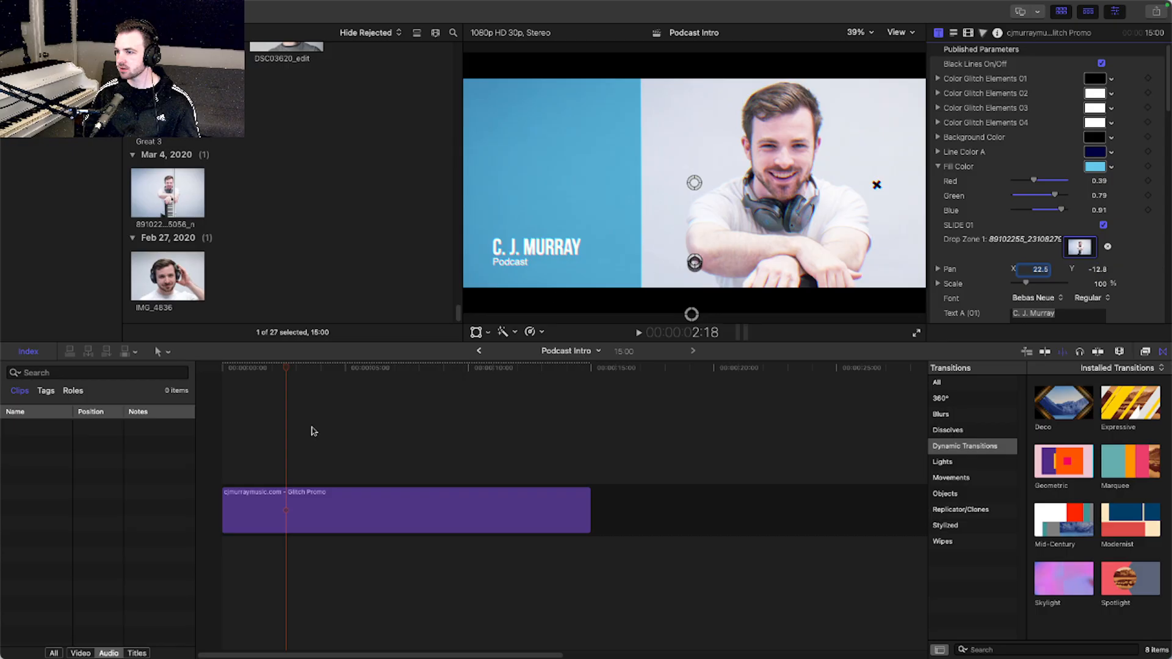
key("Home")
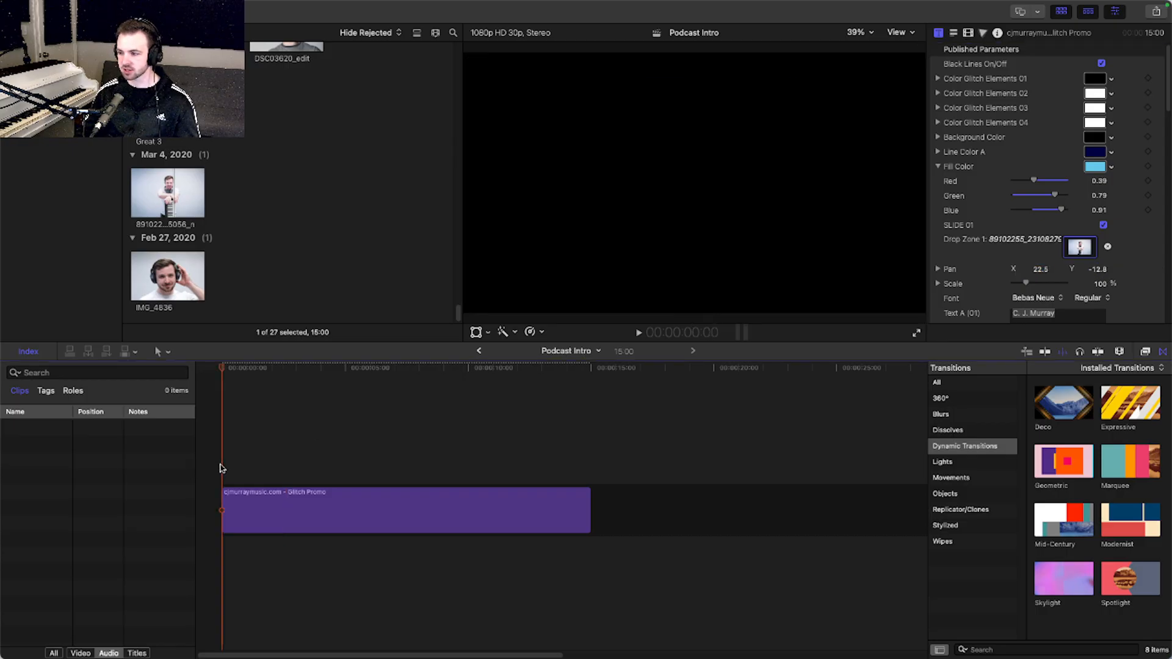
key("space")
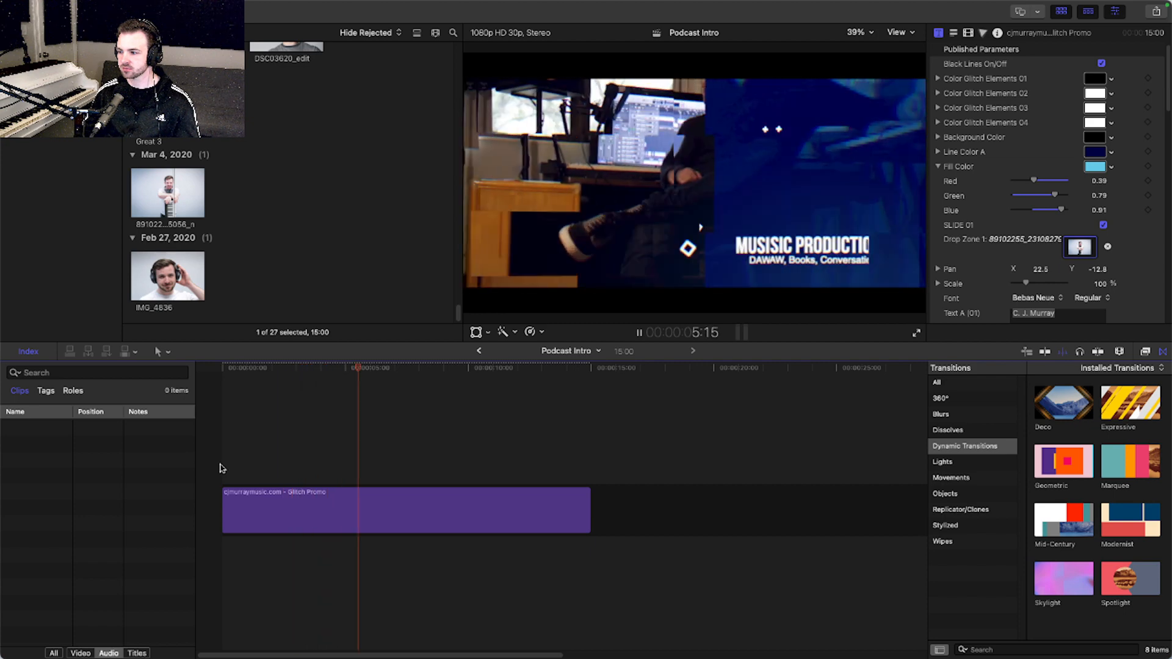
key("space")
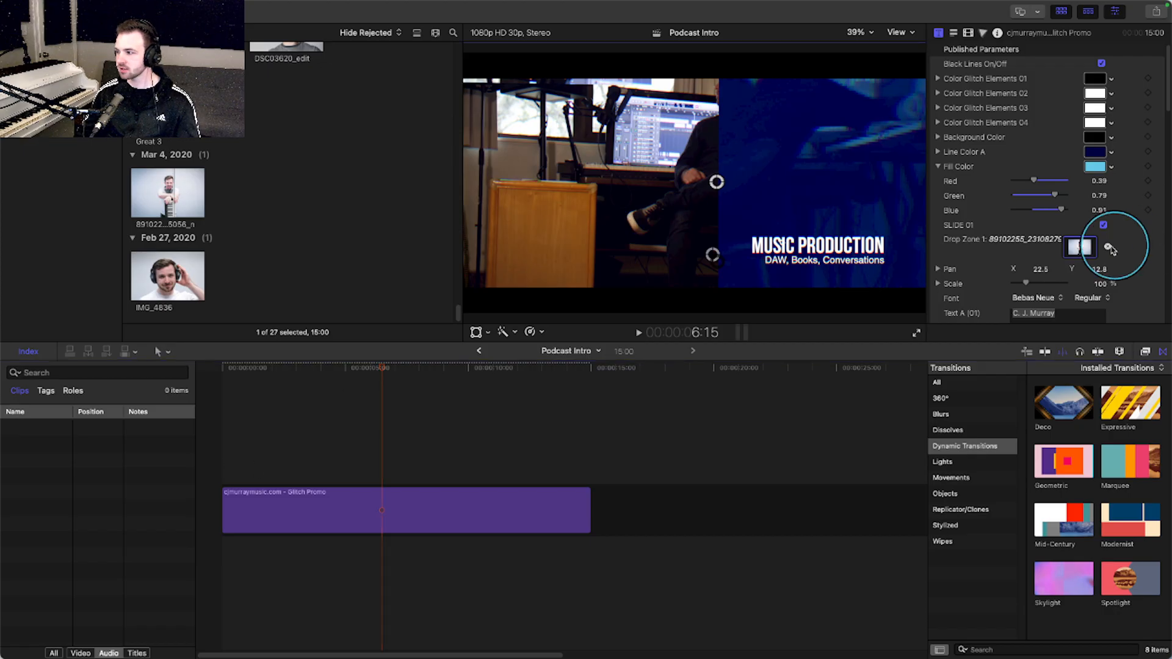
Step: Return the Slide 01 image's vertical pan to -16.3 and check its framing at 2:16
scroll(1019, 264, "down", 5)
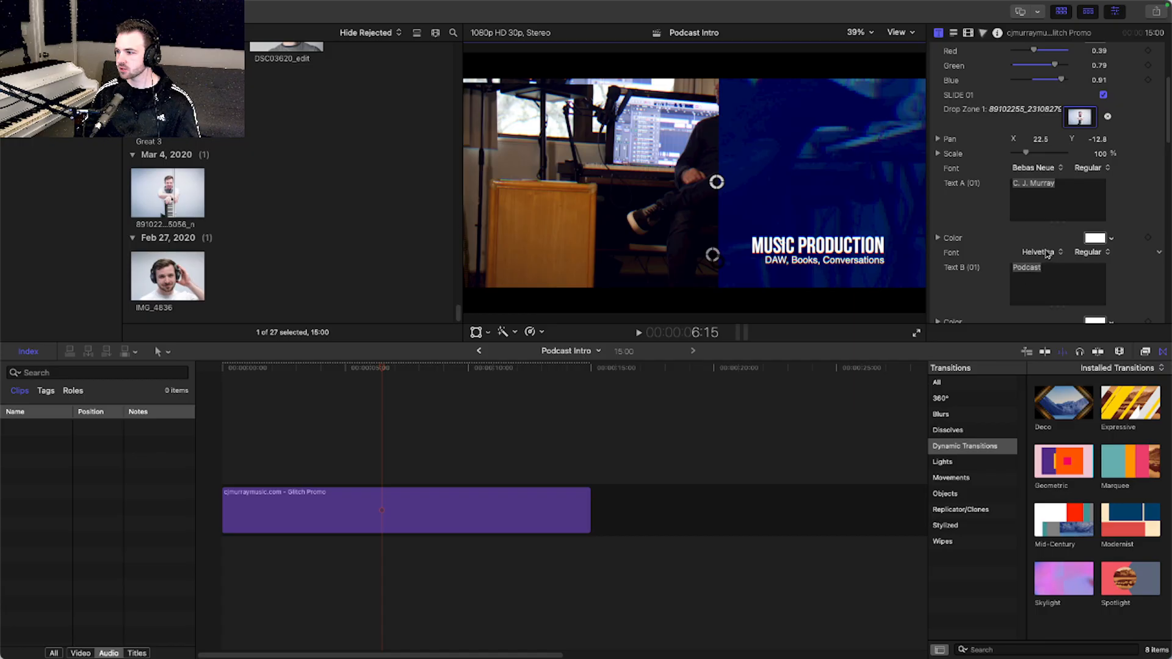
scroll(1048, 255, "down", 1)
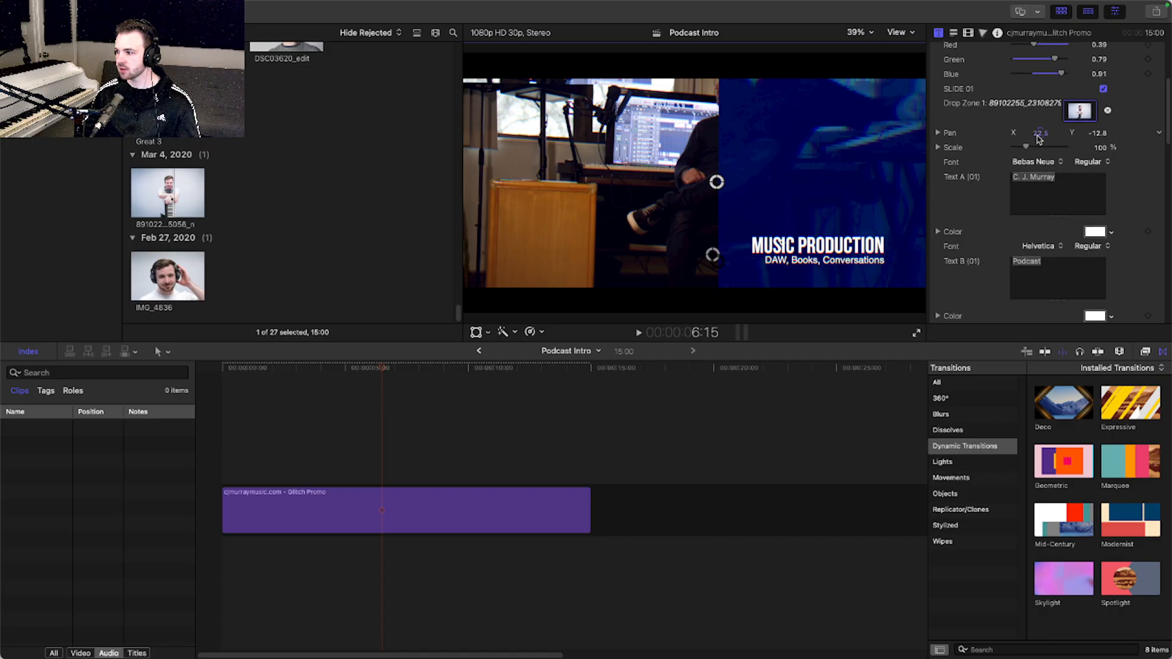
mouse_move(1041, 133)
left_mouse_down()
mouse_move(1041, 147)
mouse_move(1041, 127)
left_mouse_up()
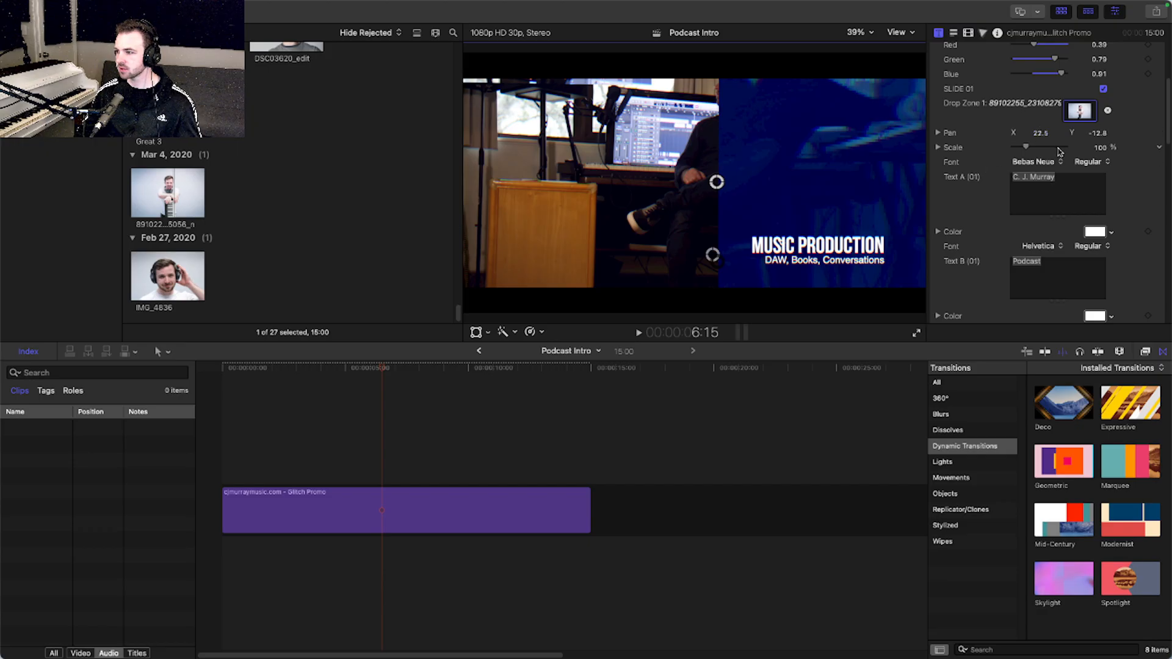
left_click(262, 470)
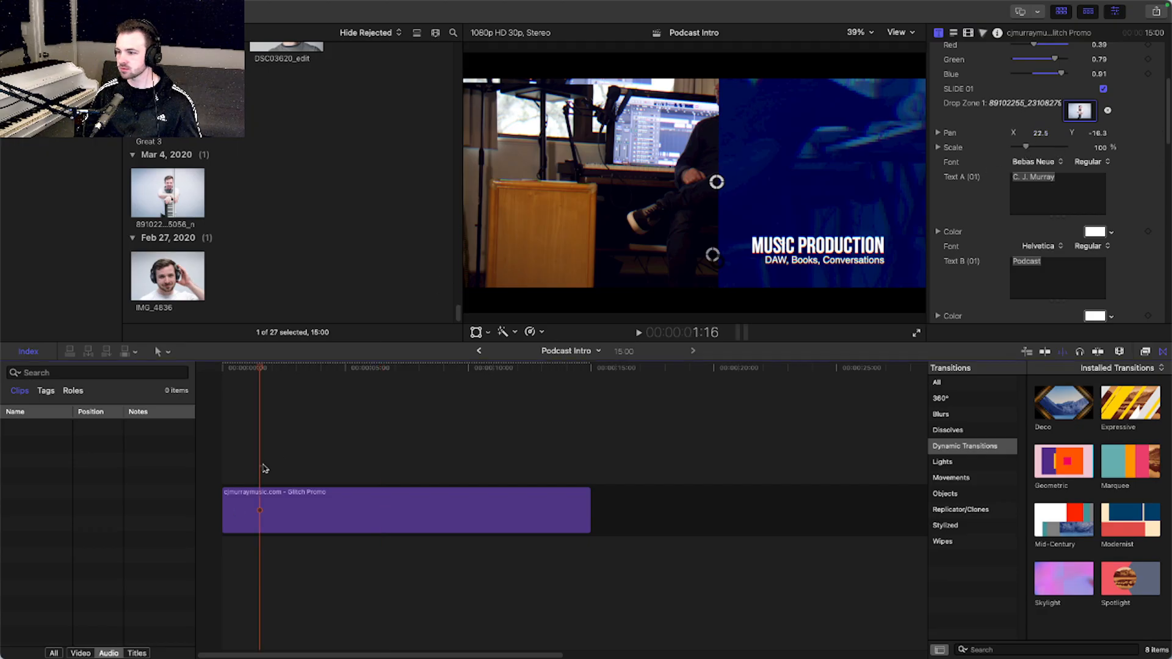
left_click(286, 464)
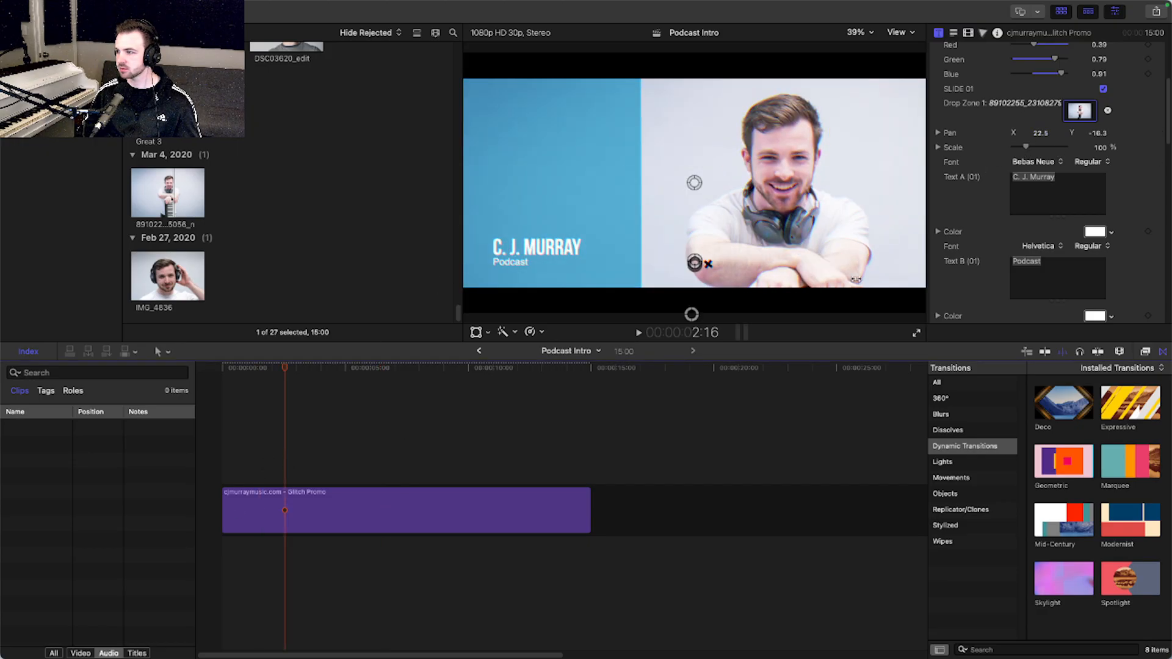
Step: With the playhead at 4:26, pan the Slide 02 drop zone image to X -26.5 and Y -20.5
left_click(437, 449)
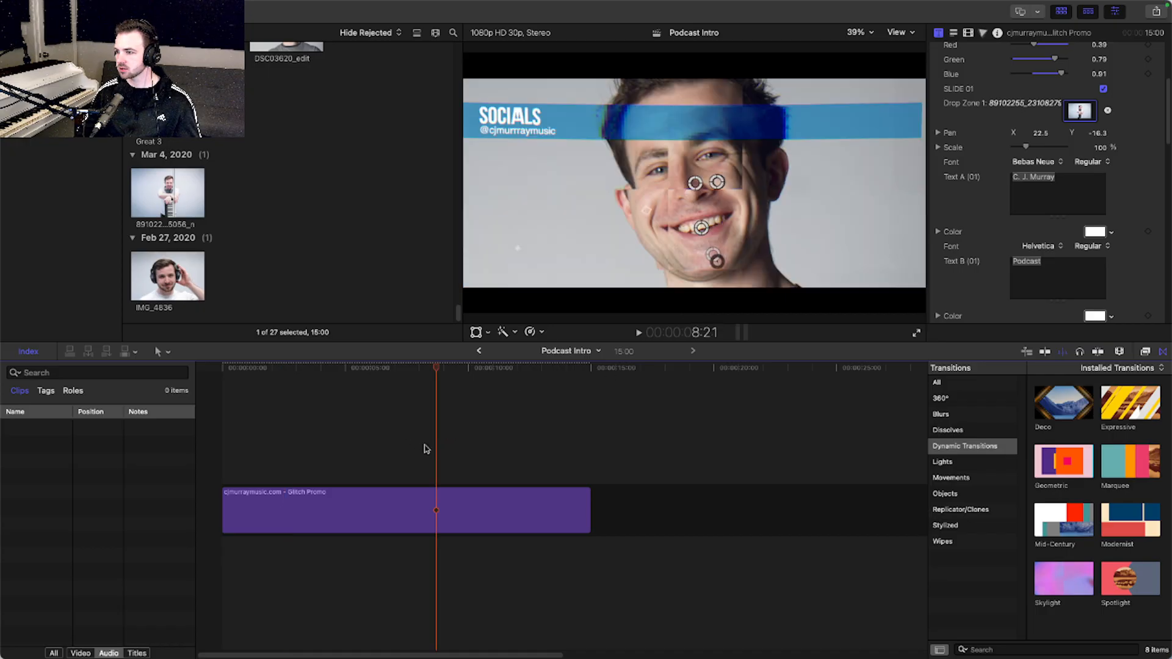
left_click(367, 444)
left_click(342, 447)
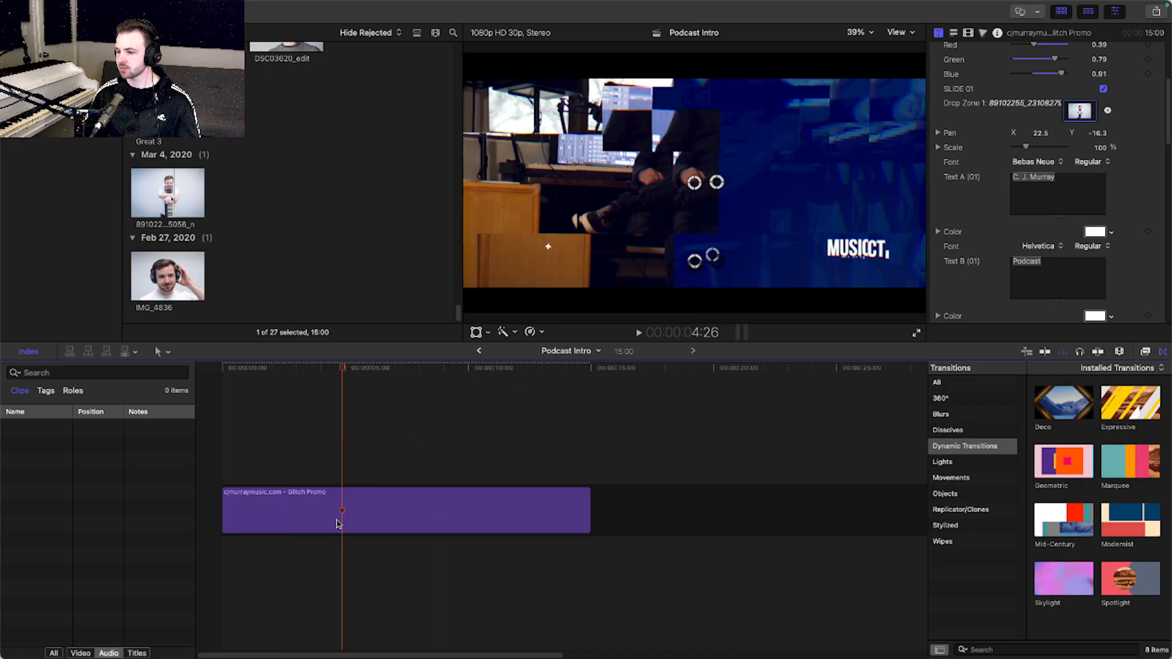
scroll(959, 248, "down", 6)
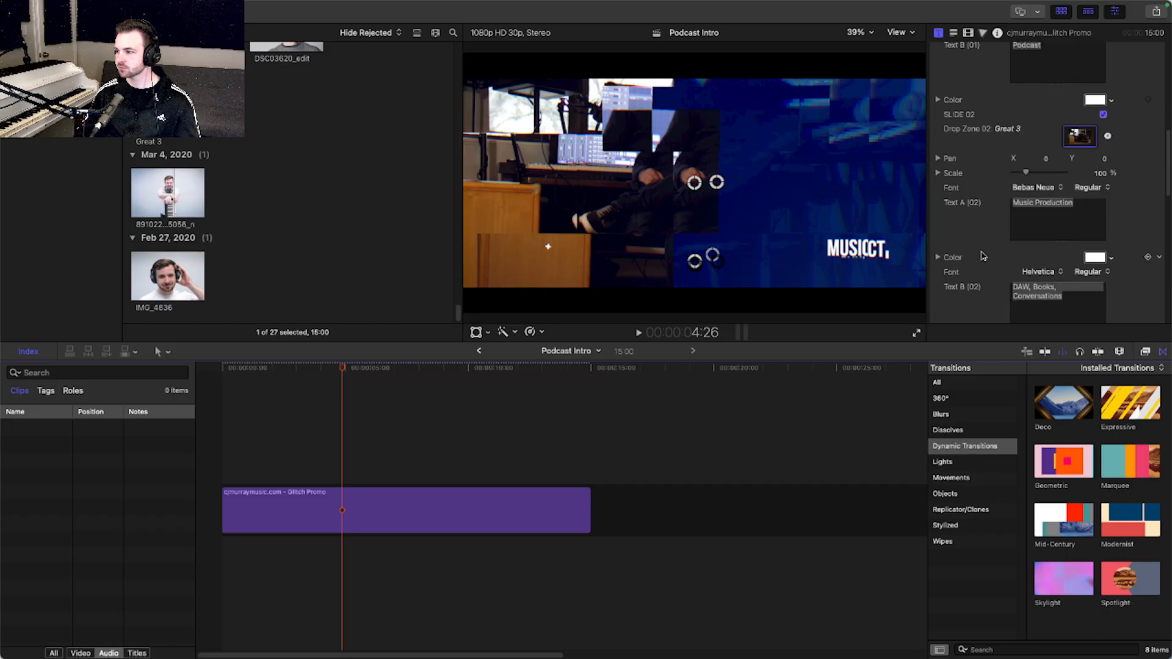
mouse_move(1044, 159)
left_mouse_down()
mouse_move(1045, 172)
mouse_move(1045, 159)
left_mouse_up()
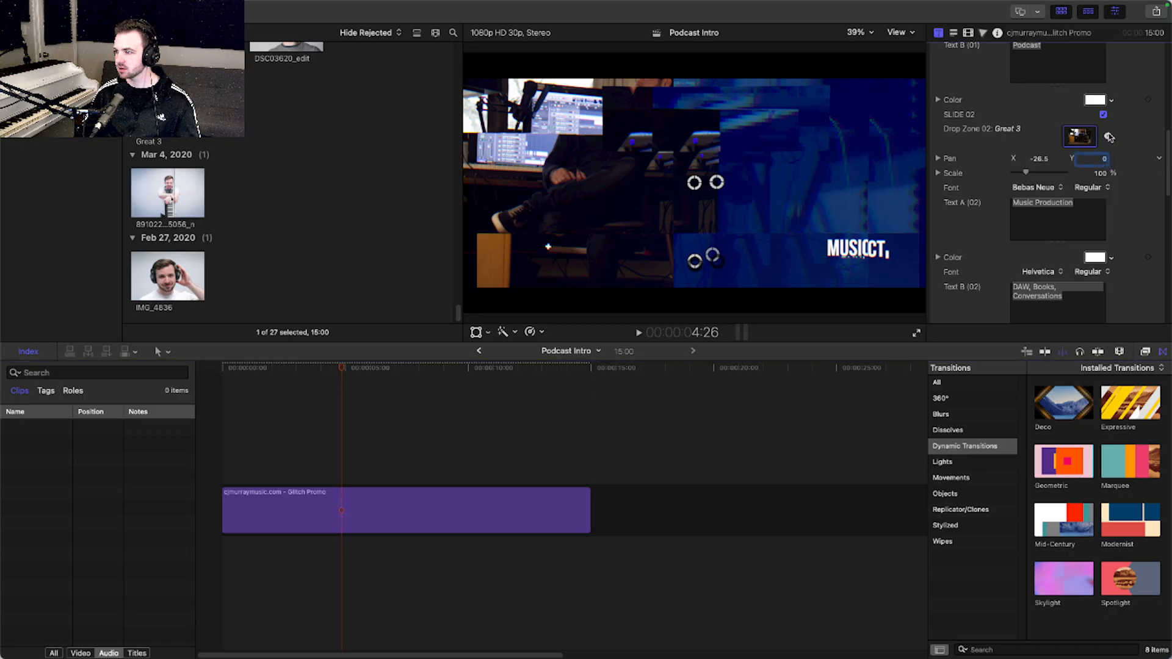
mouse_move(1093, 158)
left_mouse_down()
mouse_move(1071, 158)
mouse_move(1104, 157)
left_mouse_up()
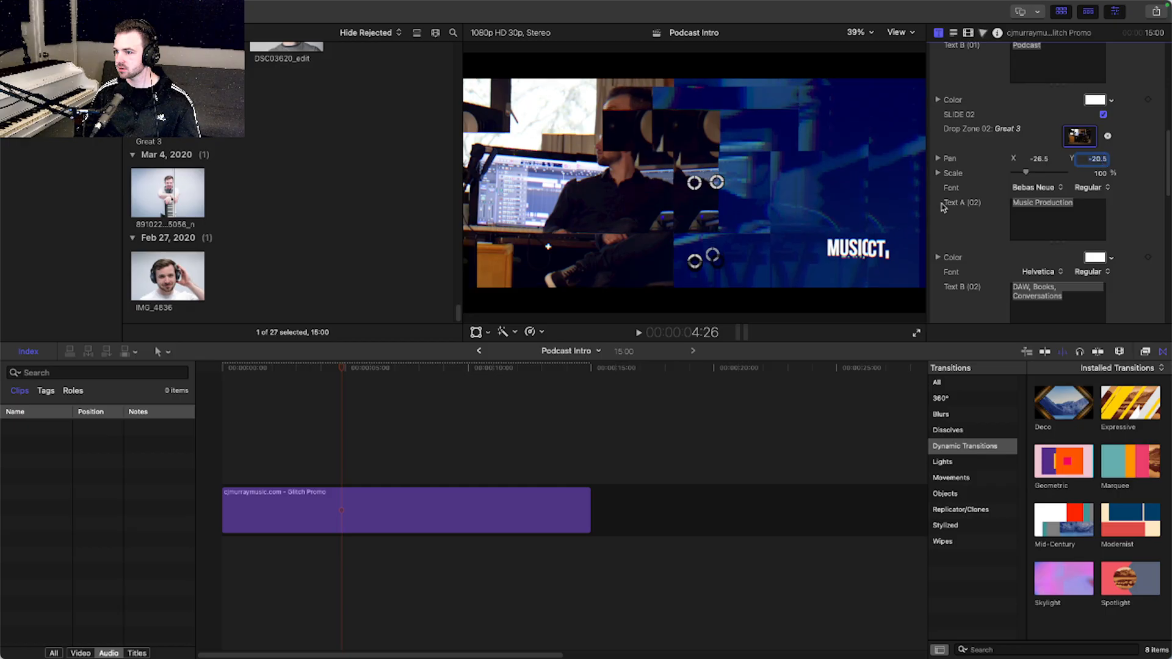
Step: Play the intro from the start and check the Slide 02 image's framing around 5:12 and 5:23
left_click(224, 471)
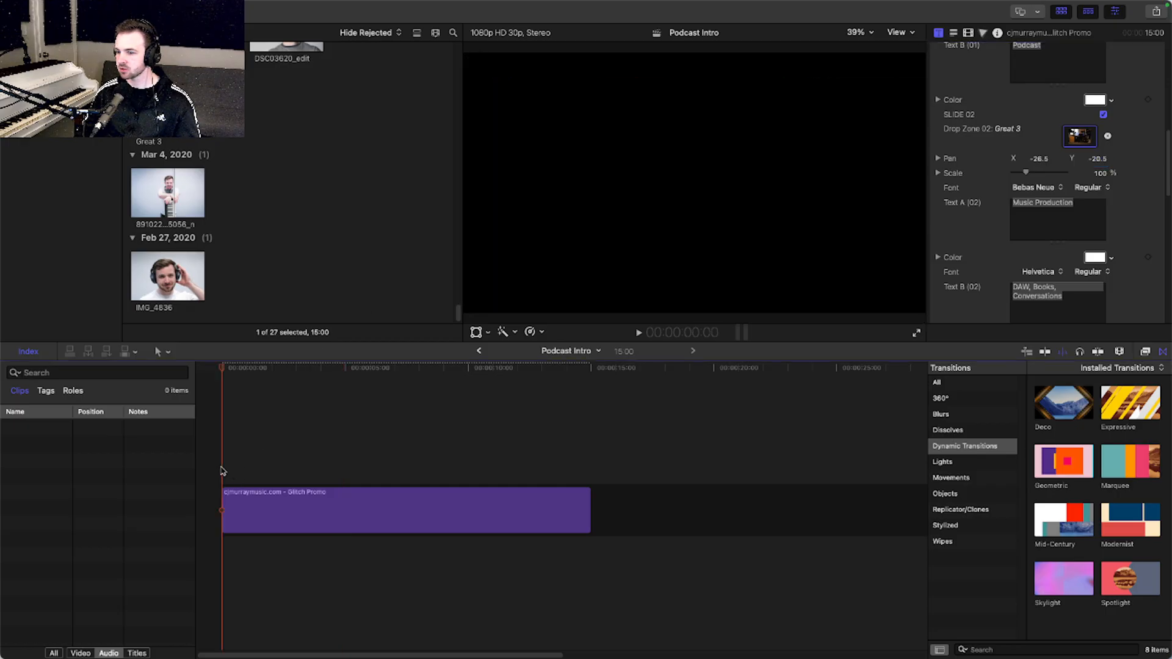
key("space")
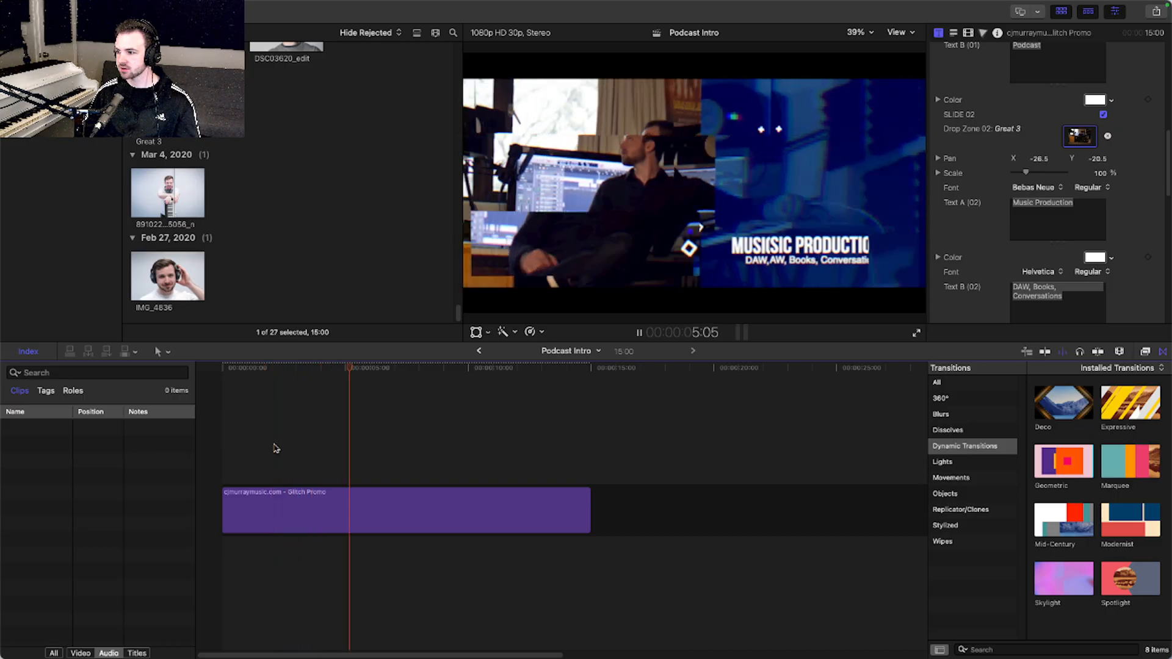
key("space")
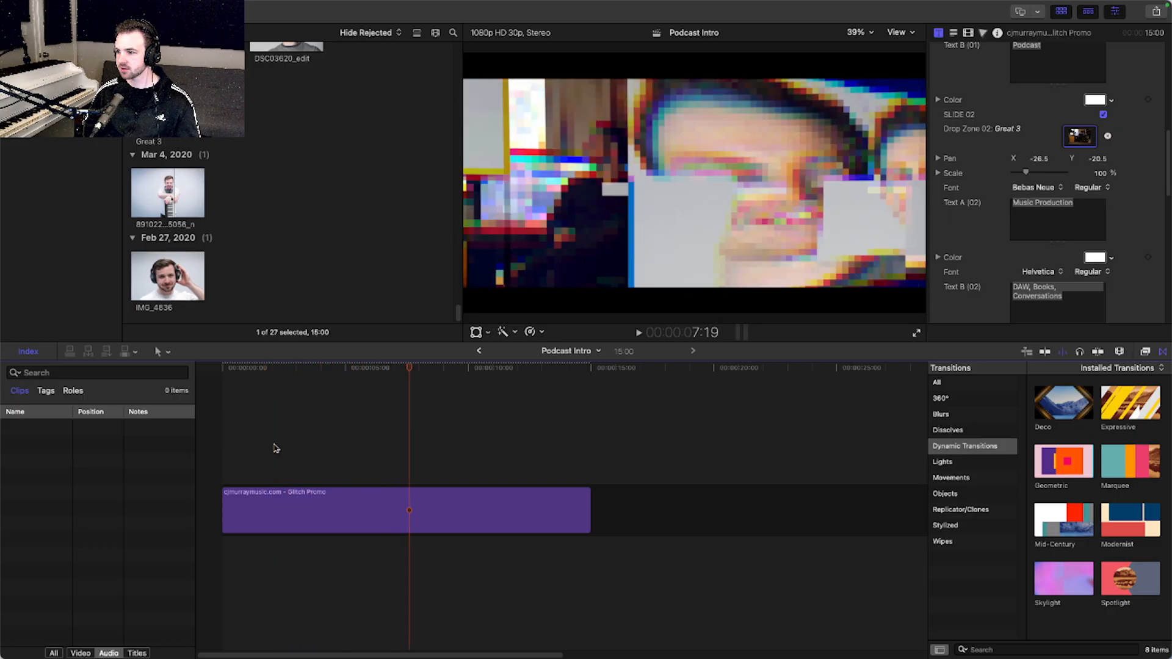
left_click(315, 476)
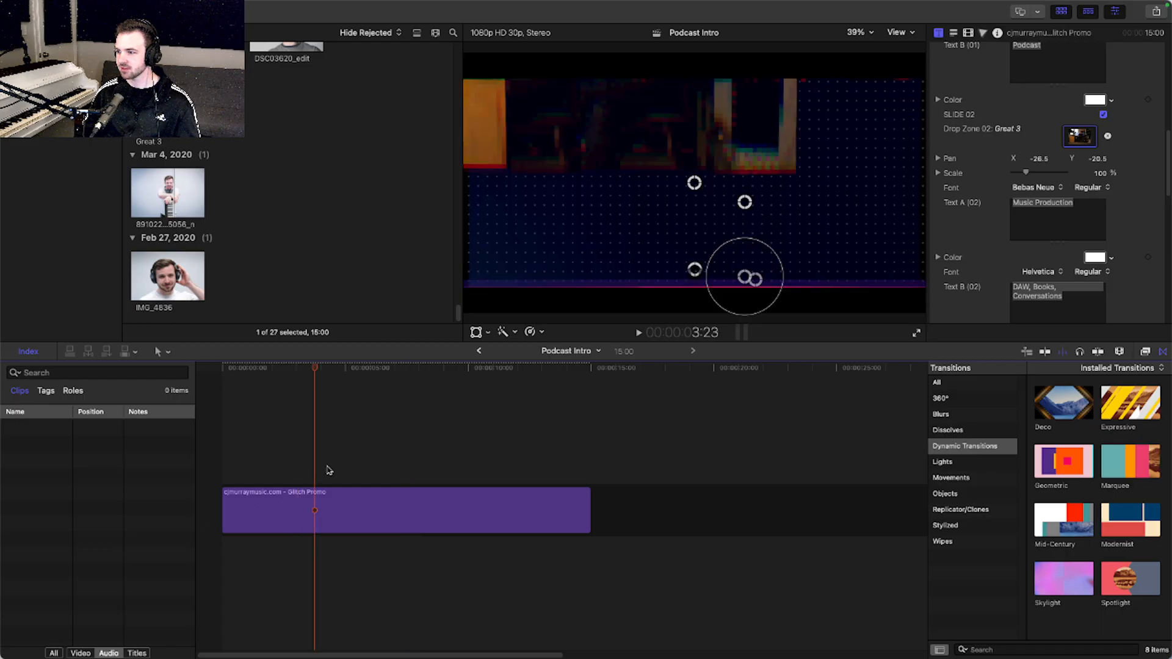
key("space")
left_click(355, 470)
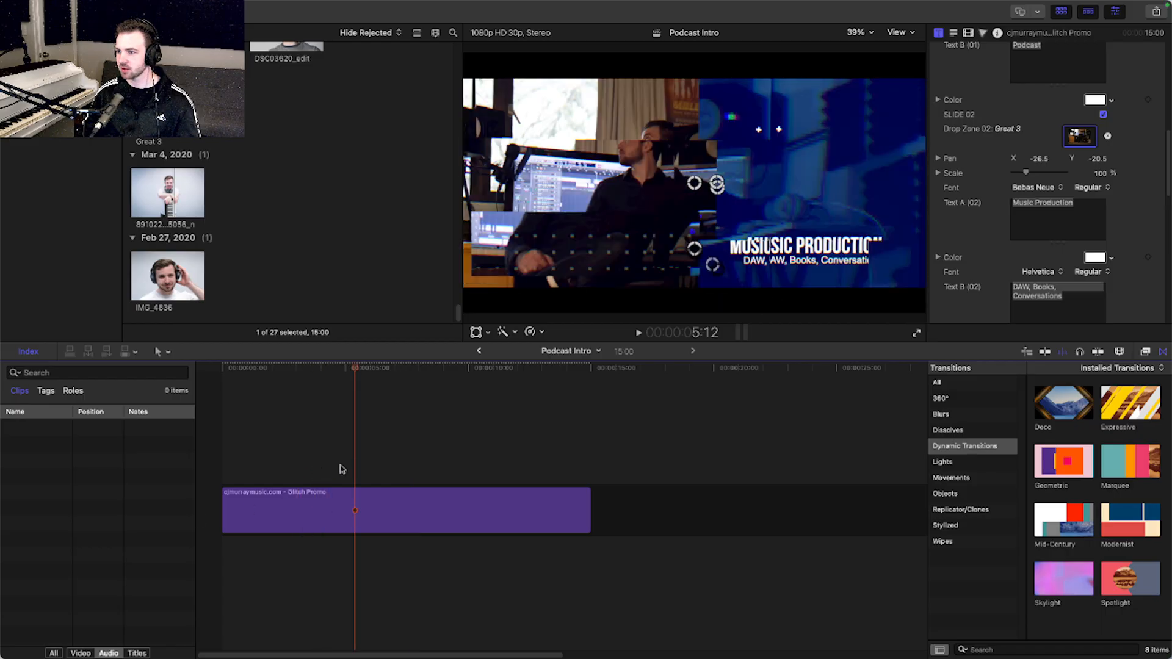
left_click(364, 468)
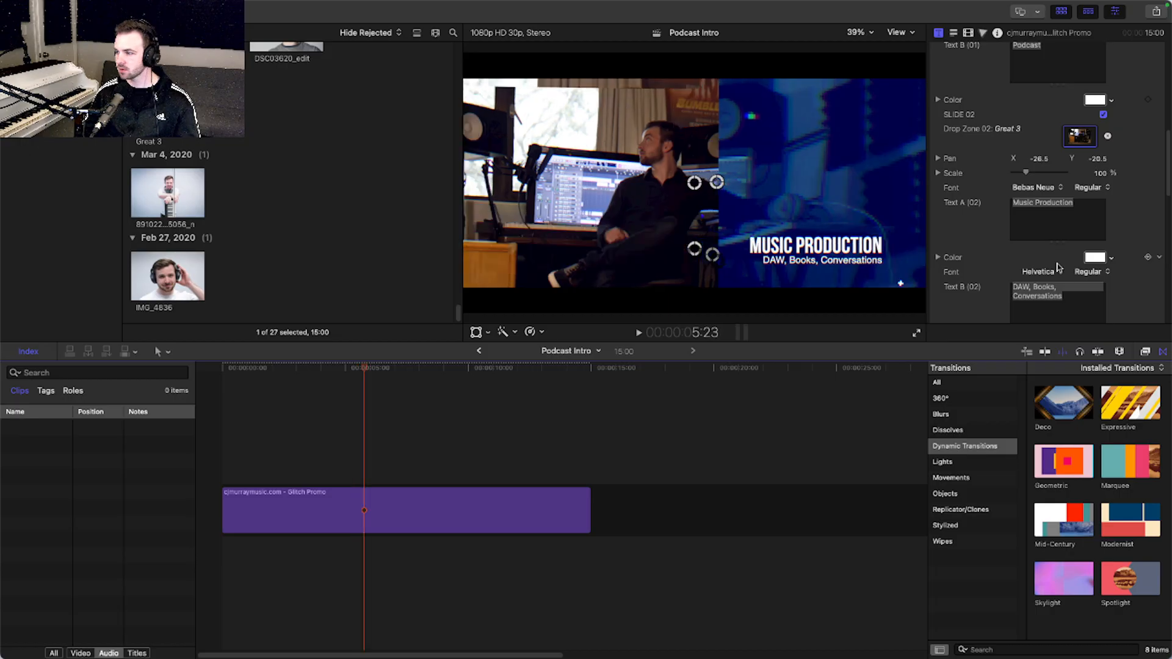
Step: Set the Slide 02 image's vertical pan to -13.5 and play through its section of the intro to check the framing
left_click_drag(1098, 158, 1098, 158)
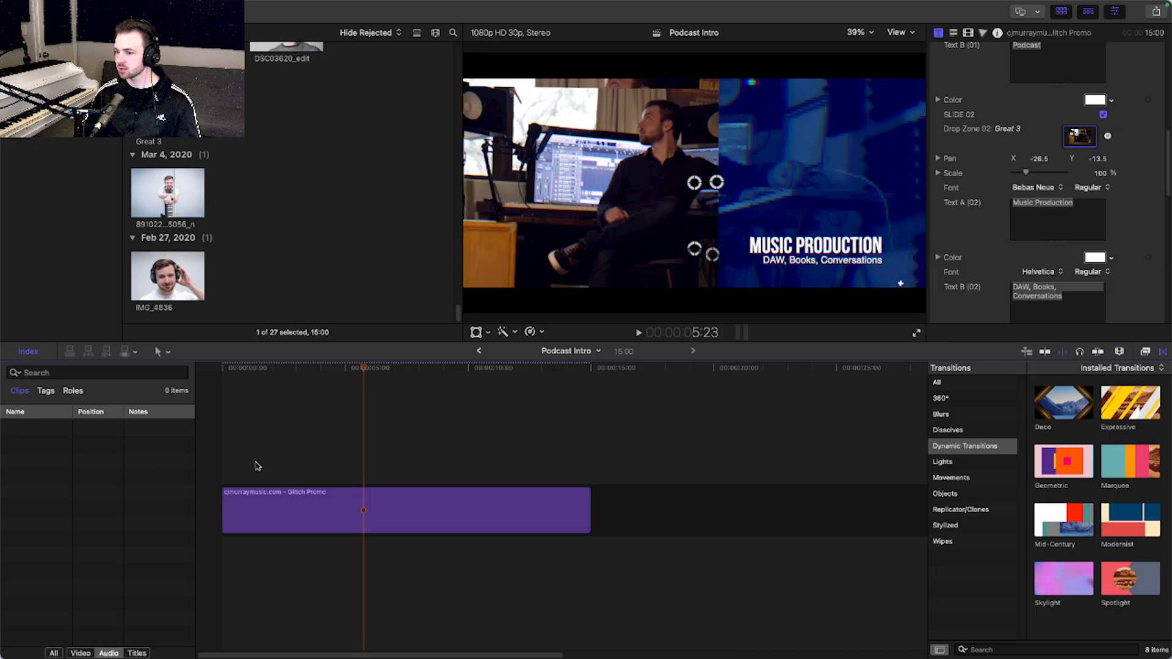
left_click(317, 452)
key("space")
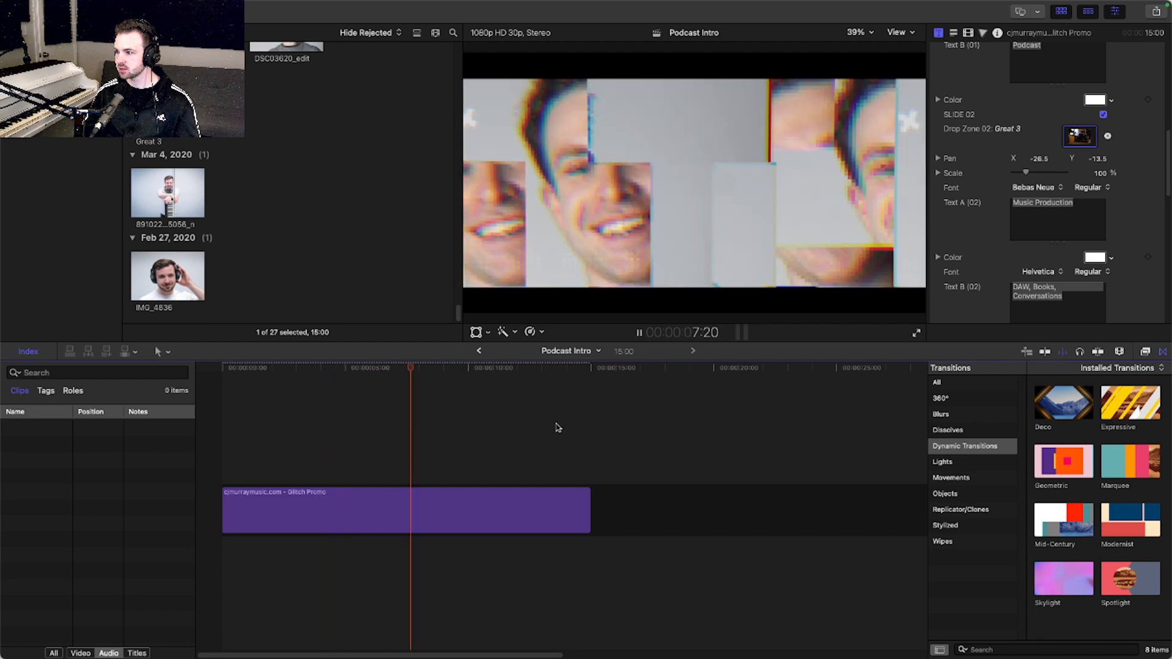
key("space")
left_click(450, 441)
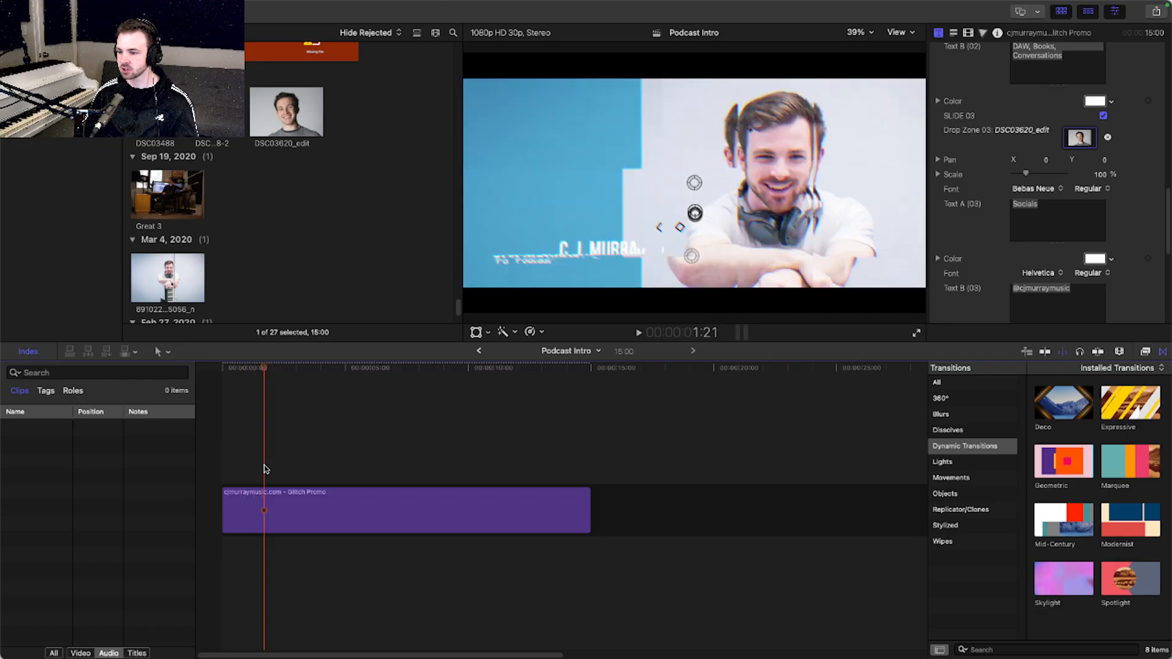
Step: Replace the Slide 03 drop zone image with the square grey-hoodie portrait
scroll(1077, 306, "down", 2)
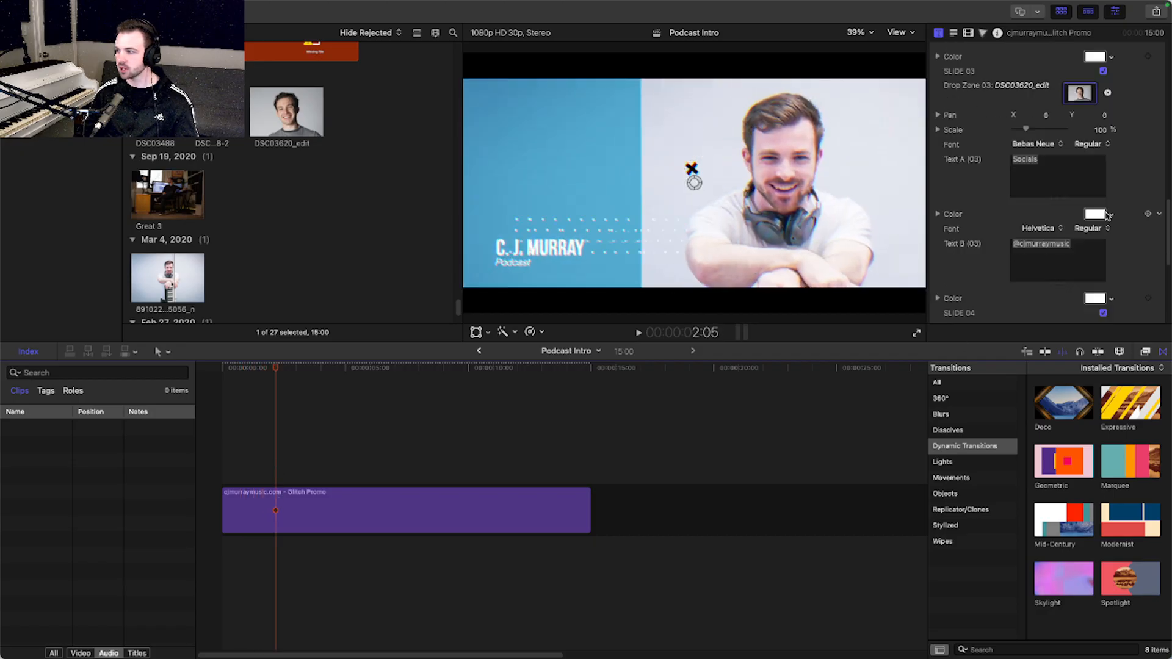
left_click(1084, 93)
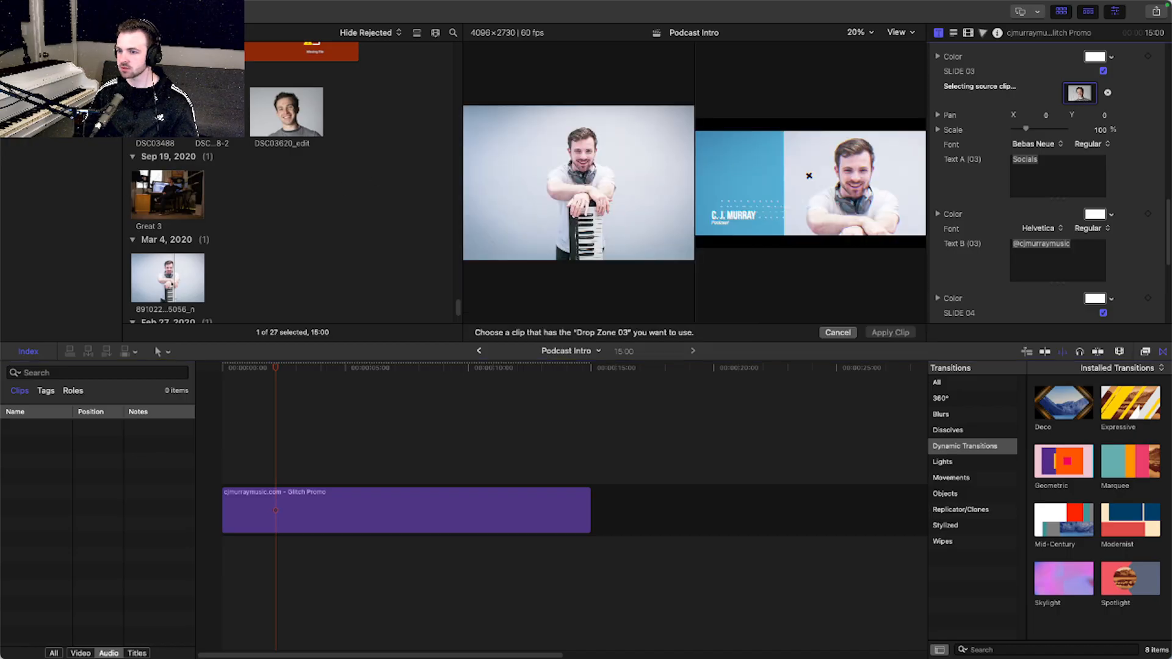
left_click(215, 110)
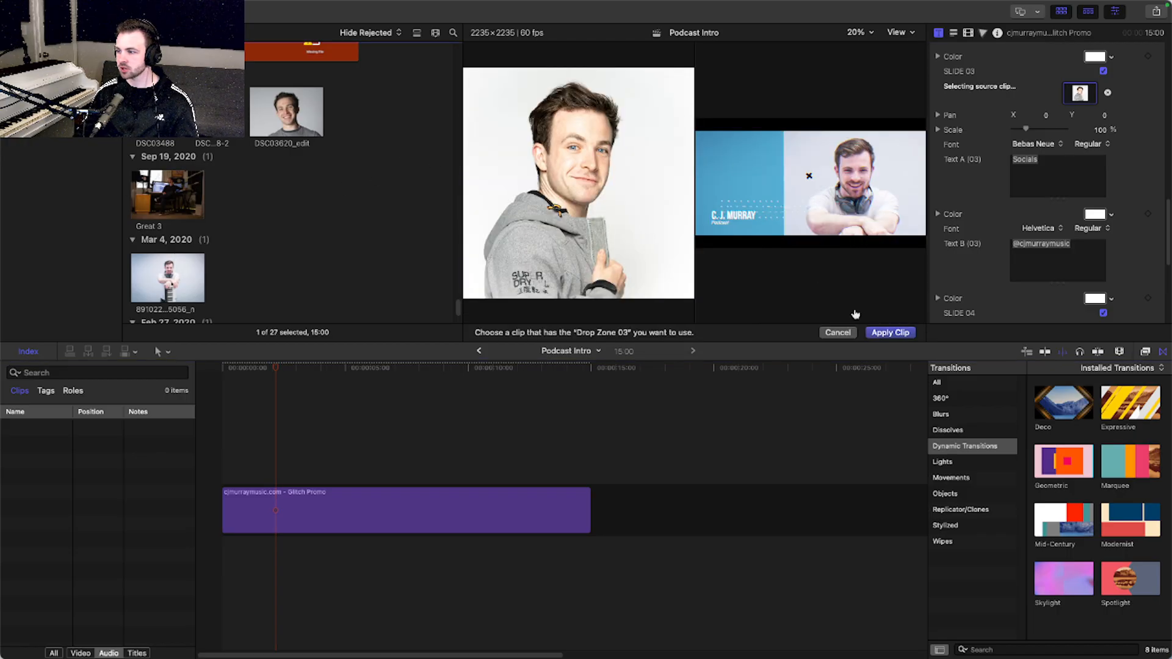
left_click(891, 334)
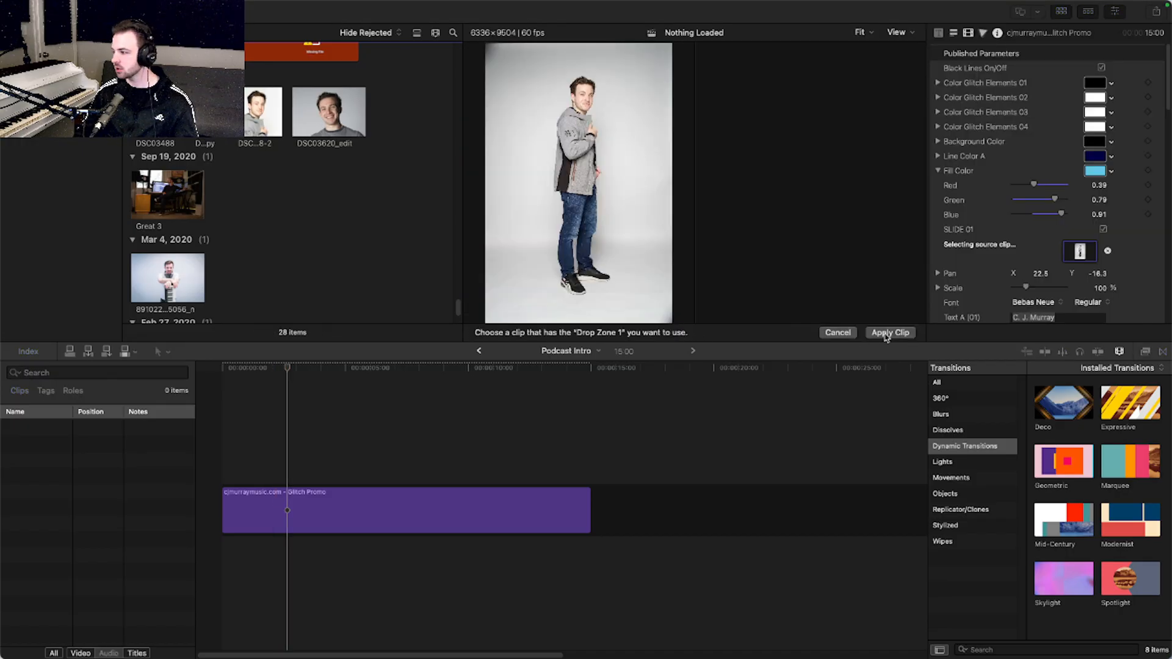
Step: Fill the Slide 01 drop zone with the DSC03488 copy image and pan it to X 19.3 and Y -73.1
left_click(889, 333)
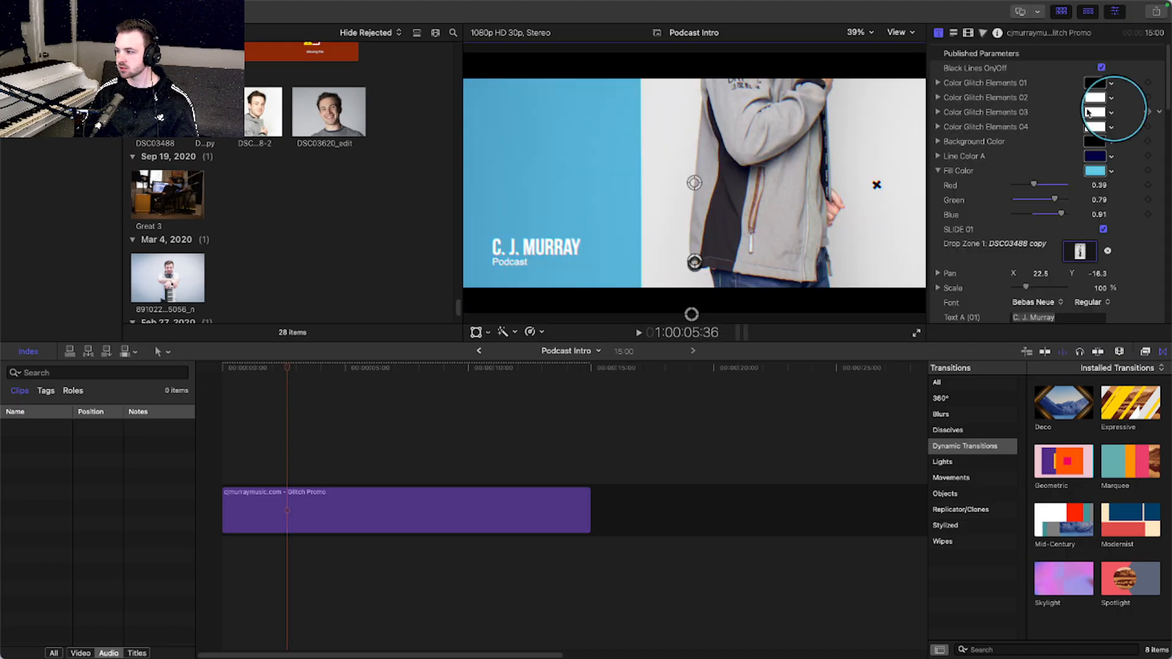
left_click_drag(1037, 276, 1088, 276)
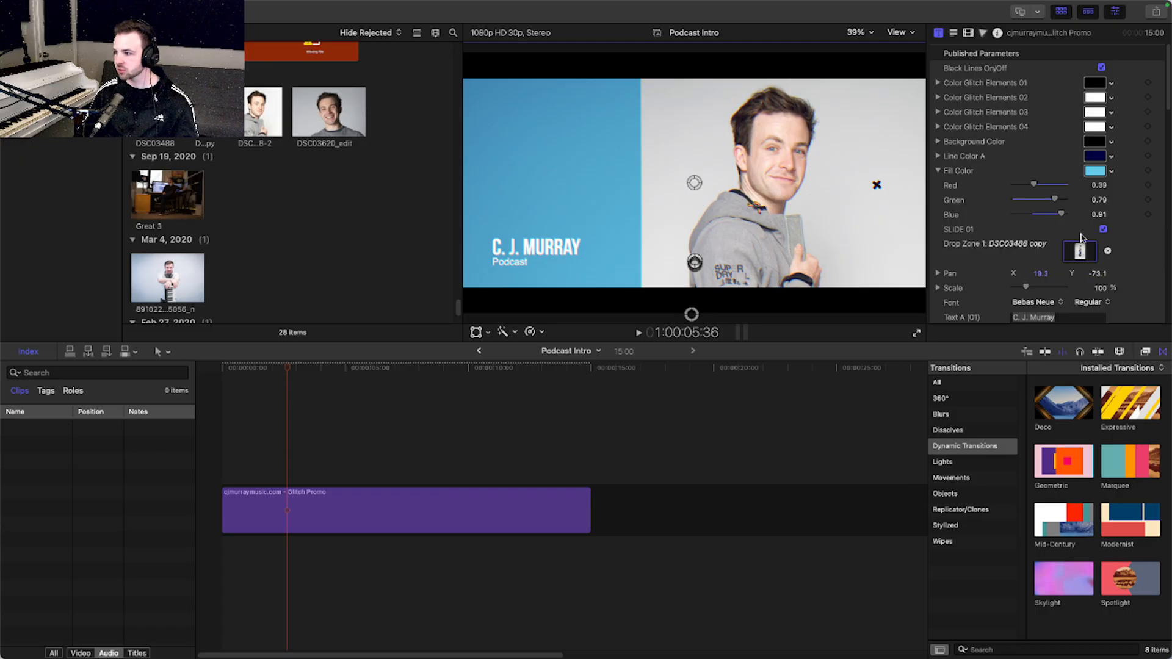
left_click_drag(1078, 262, 276, 207)
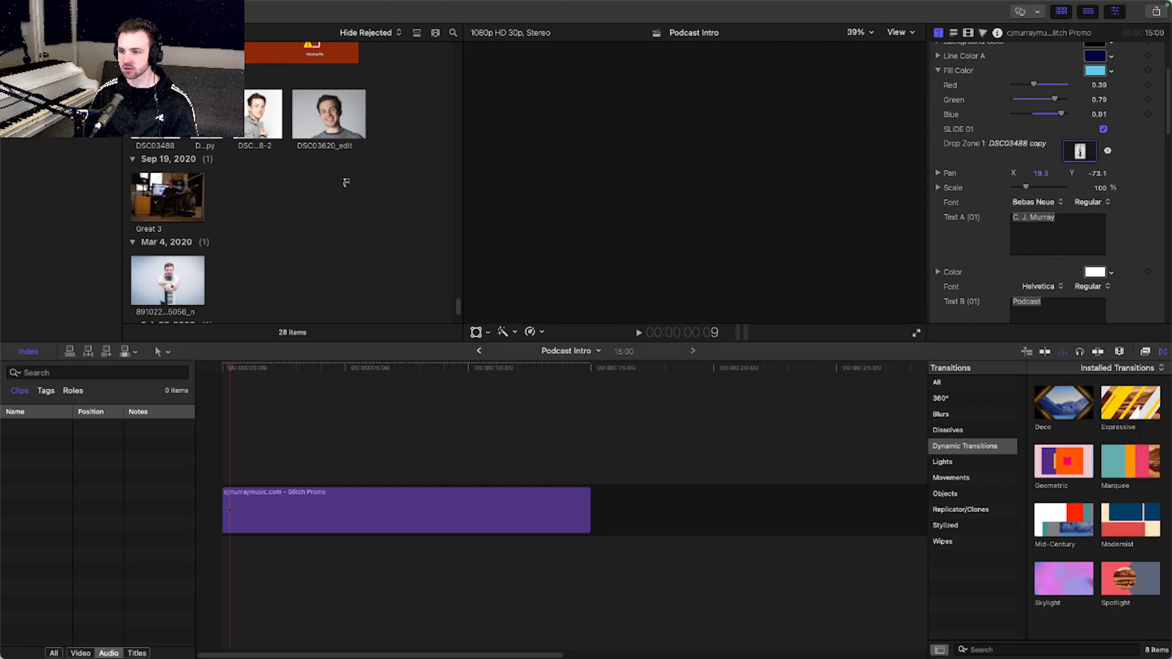
Step: Refill Slide 01 with DSC03488, framed at pan X 17.0, Y -102.4 and scale 126%, and watch the intro full screen
left_click(223, 444)
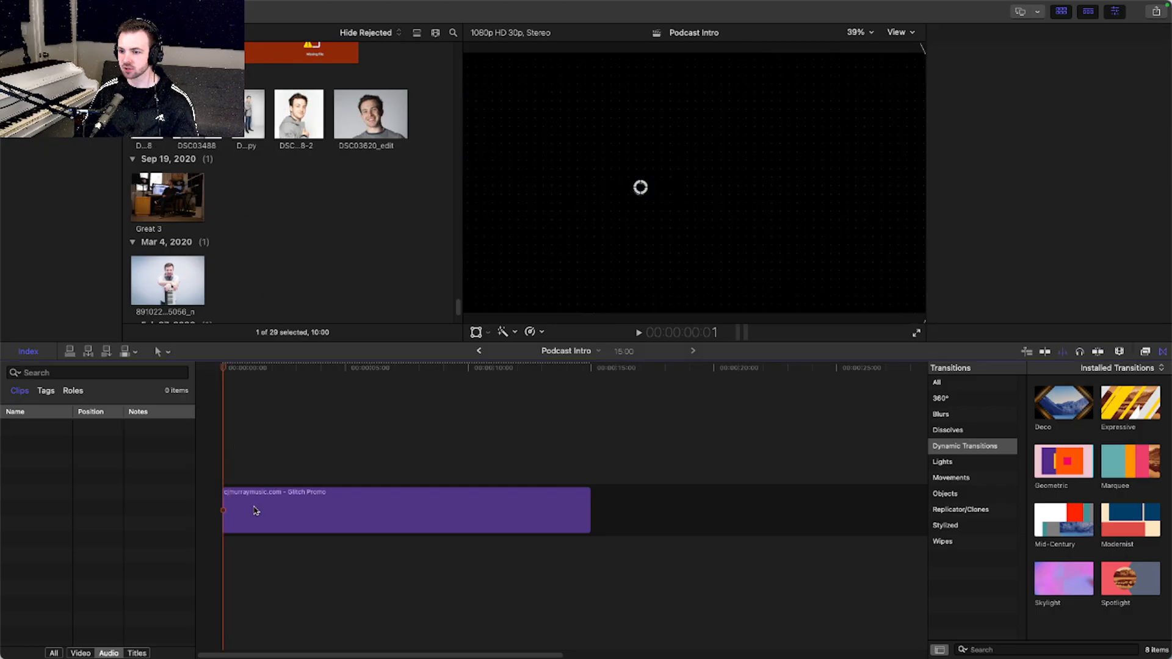
left_click(275, 510)
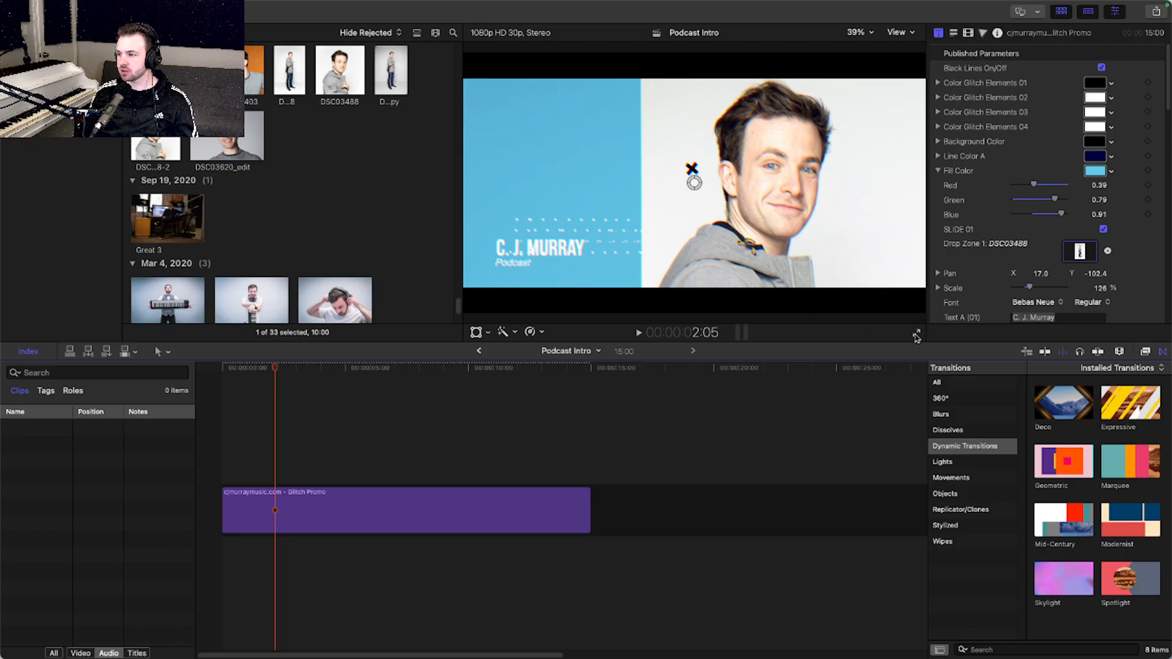
left_click(917, 335)
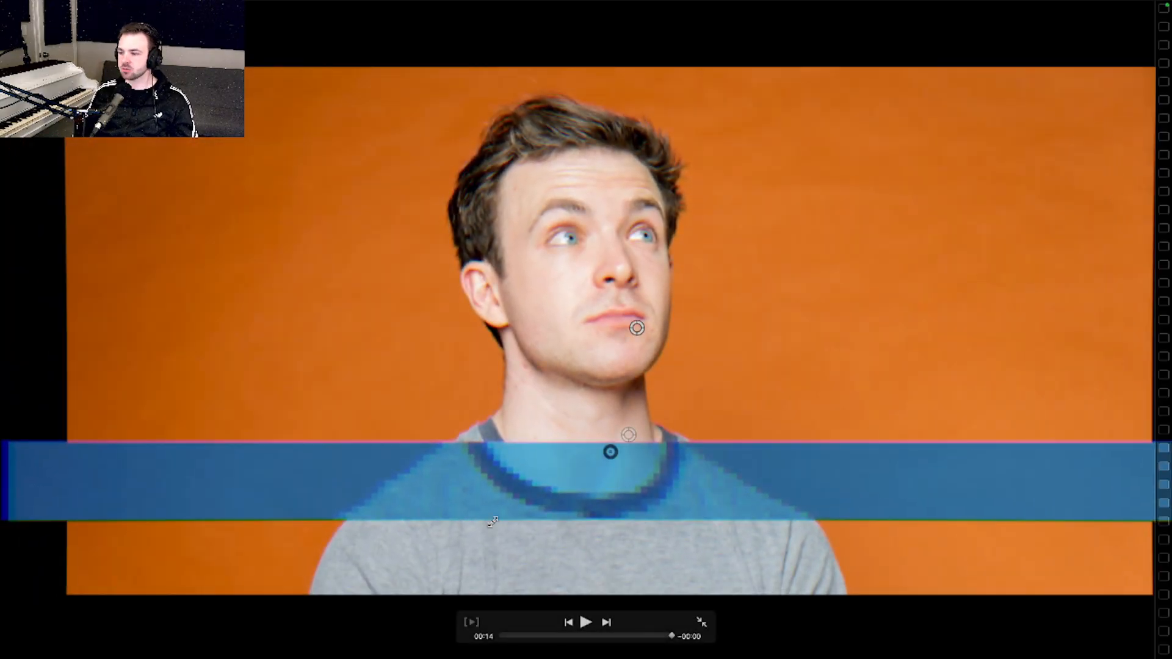
key("Escape")
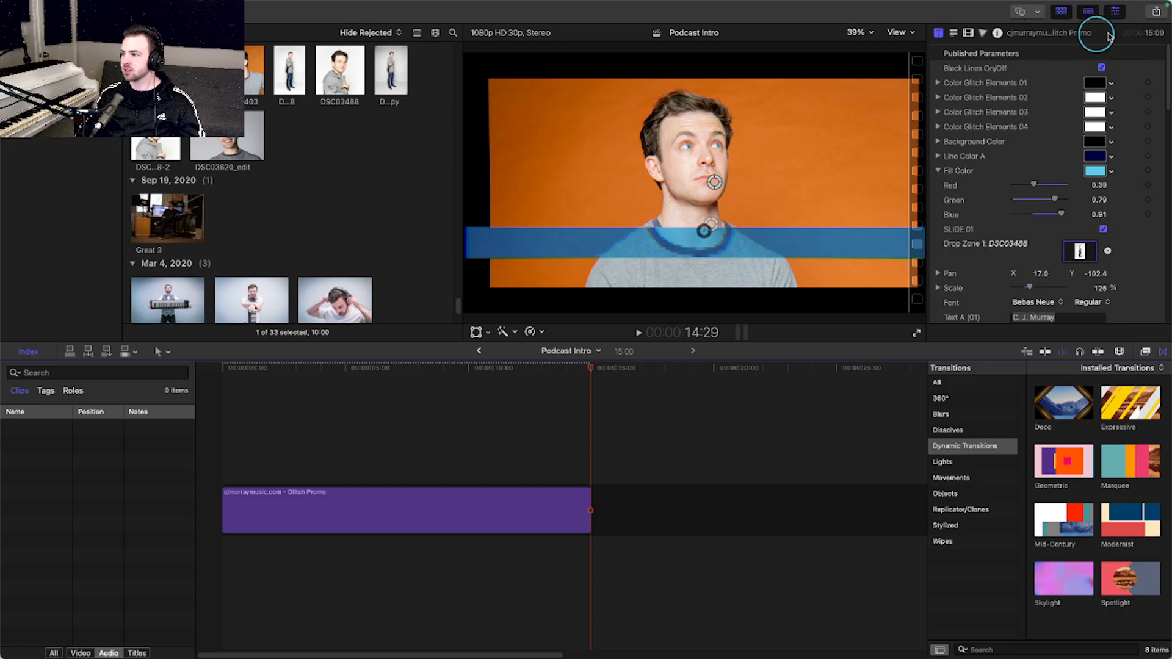
Step: Export the project as an HEVC High Efficiency video named Podcast Intro 2 into the Movies folder
left_click(1152, 13)
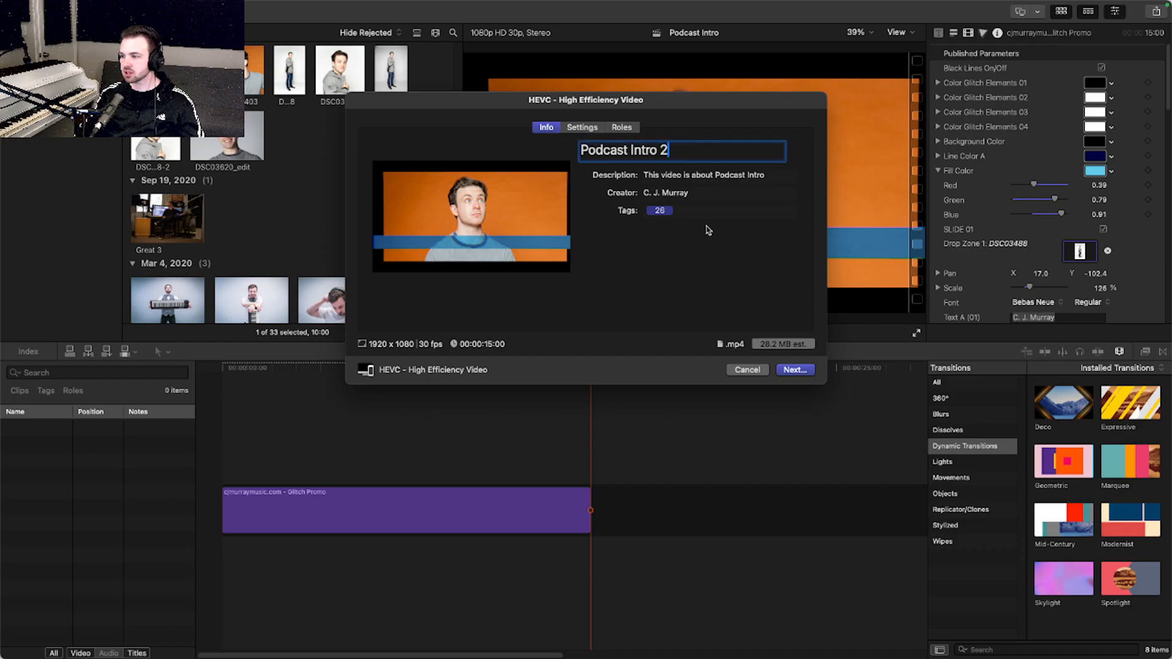
left_click(801, 368)
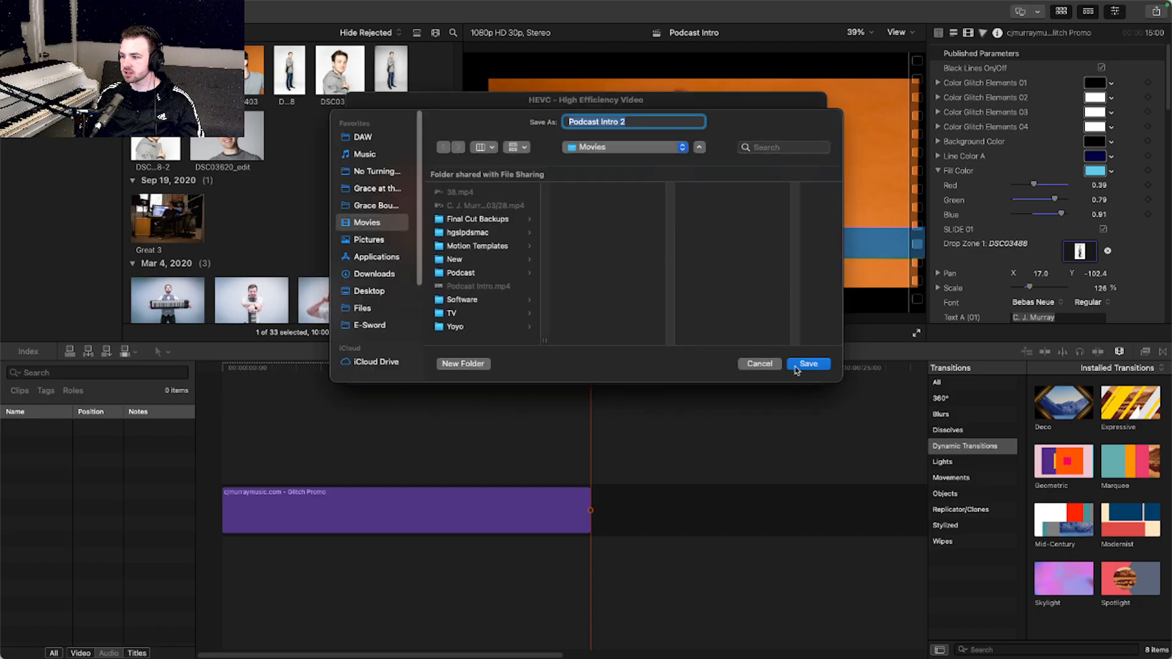
left_click(796, 368)
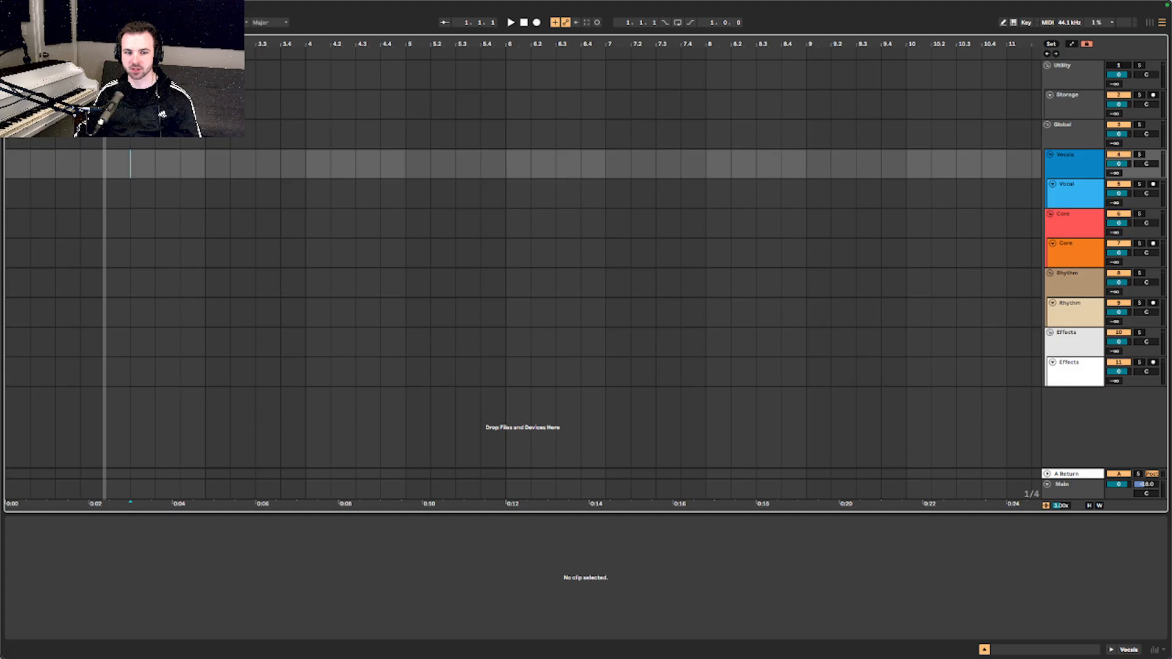
Step: Switch to Ableton Live, place Podcast Intro 2.mp4 on a new audio track at bar 2, and bring its video window into view
left_click_drag(6, 397, 98, 397)
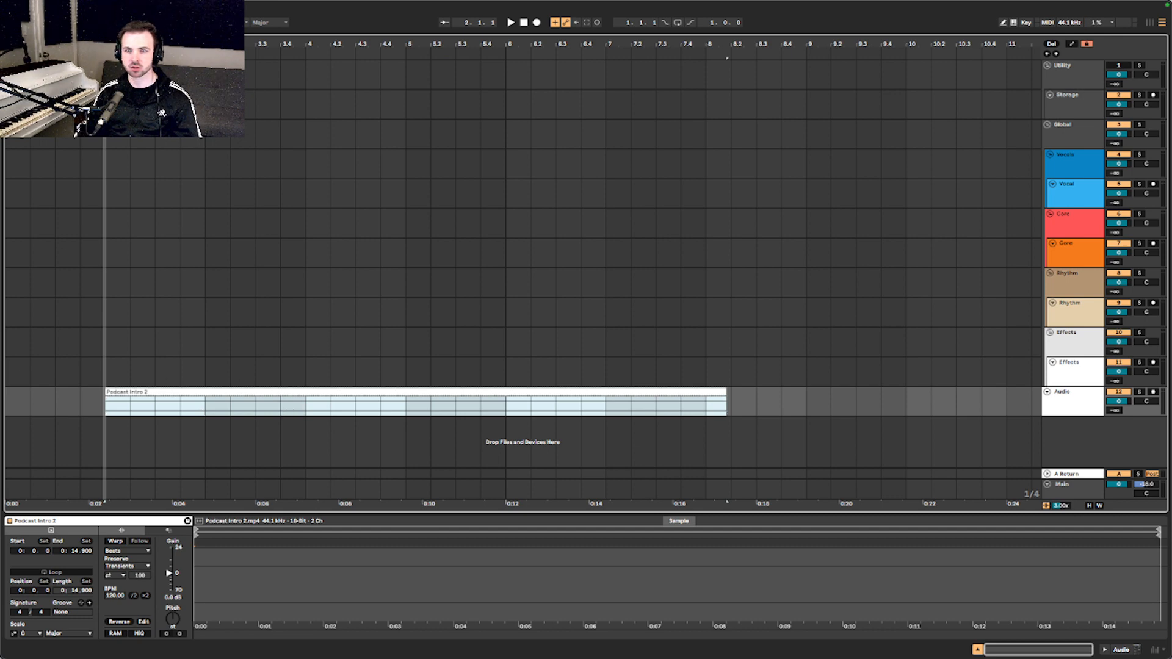
left_click(127, 248)
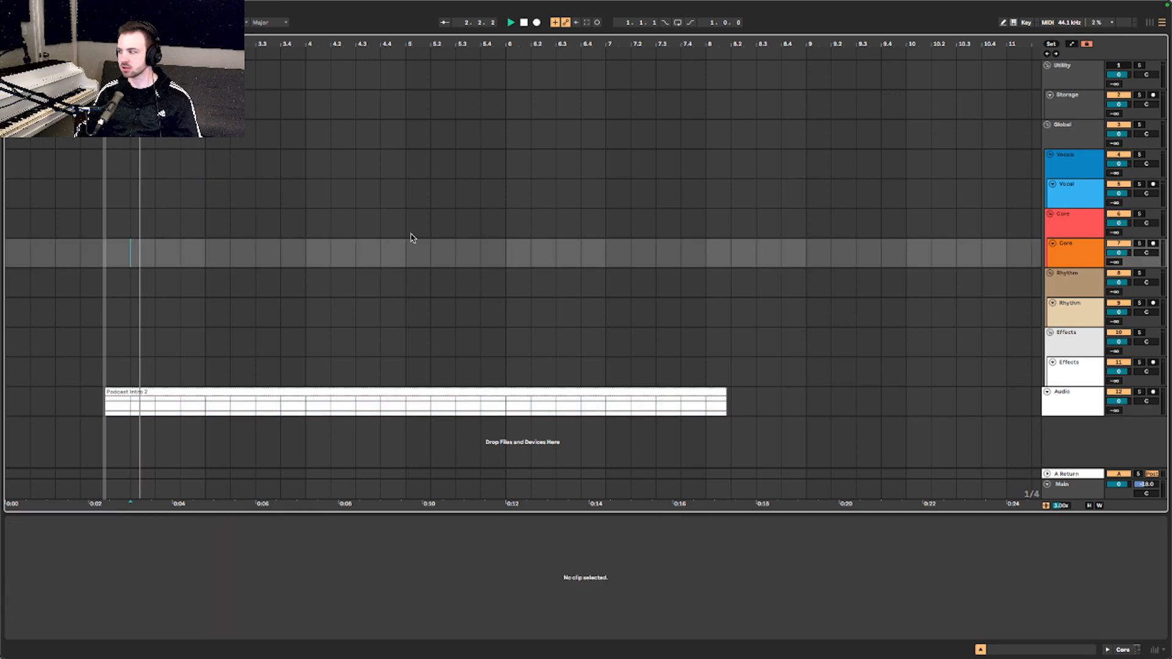
left_click_drag(1171, 5, 579, 113)
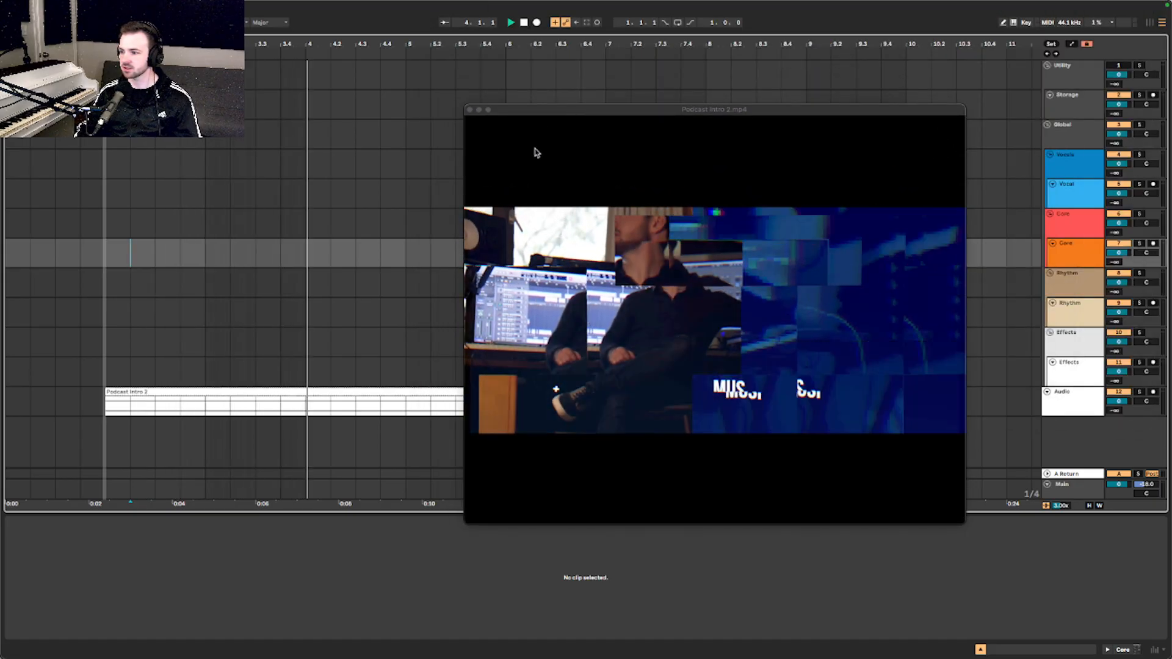
Step: Replay the intro from the clip's start and move the video window clear of the clip's opening bars
left_click(281, 287)
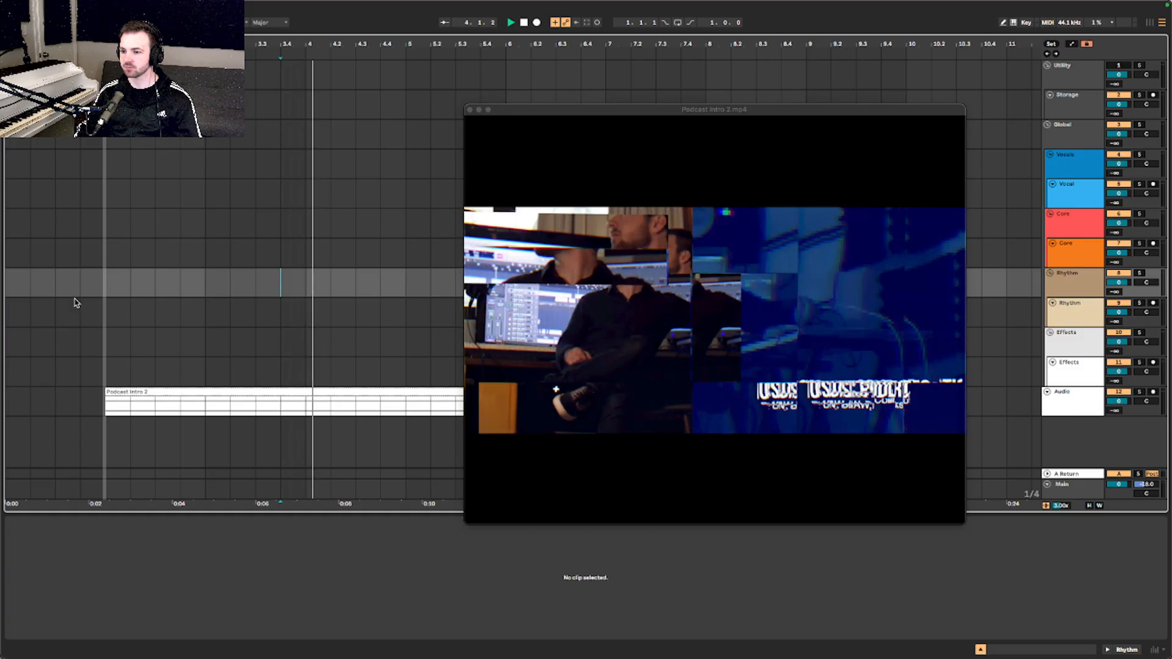
left_click(80, 283)
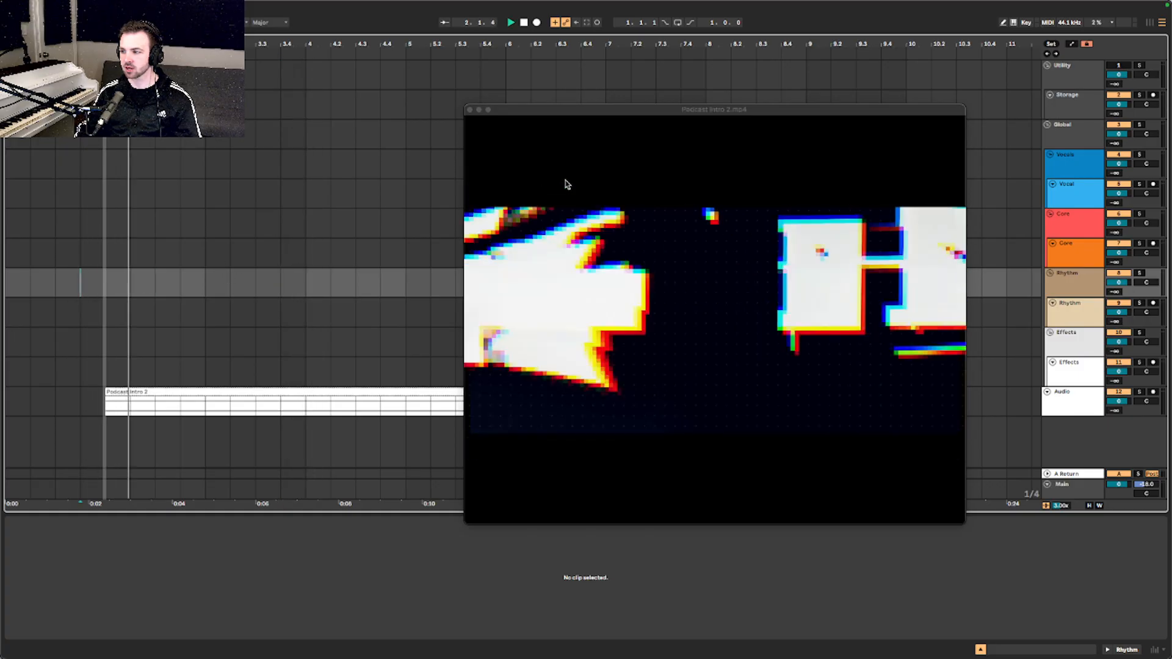
left_click_drag(742, 113, 919, 214)
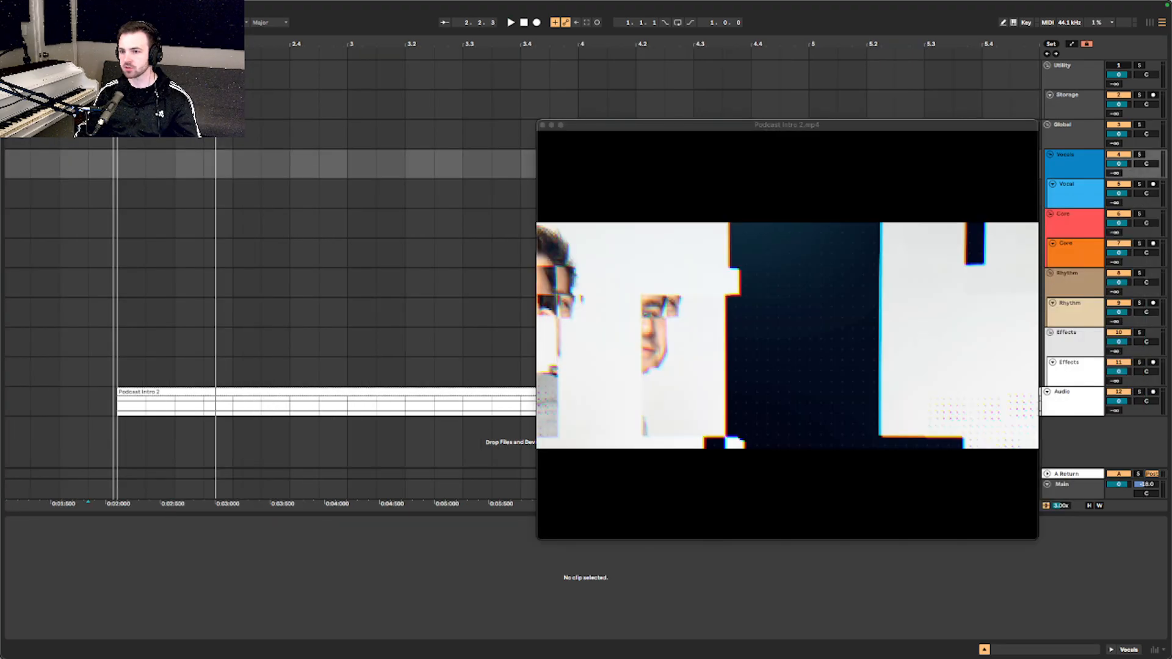
left_click_drag(58, 22, 58, 34)
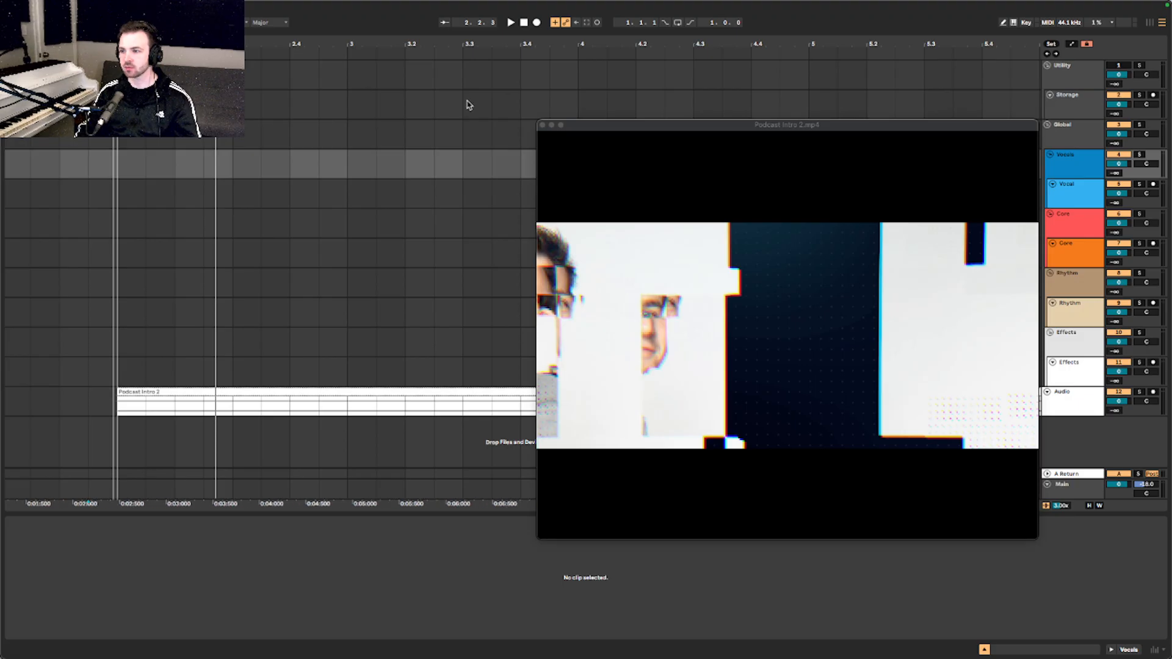
left_click_drag(614, 128, 788, 11)
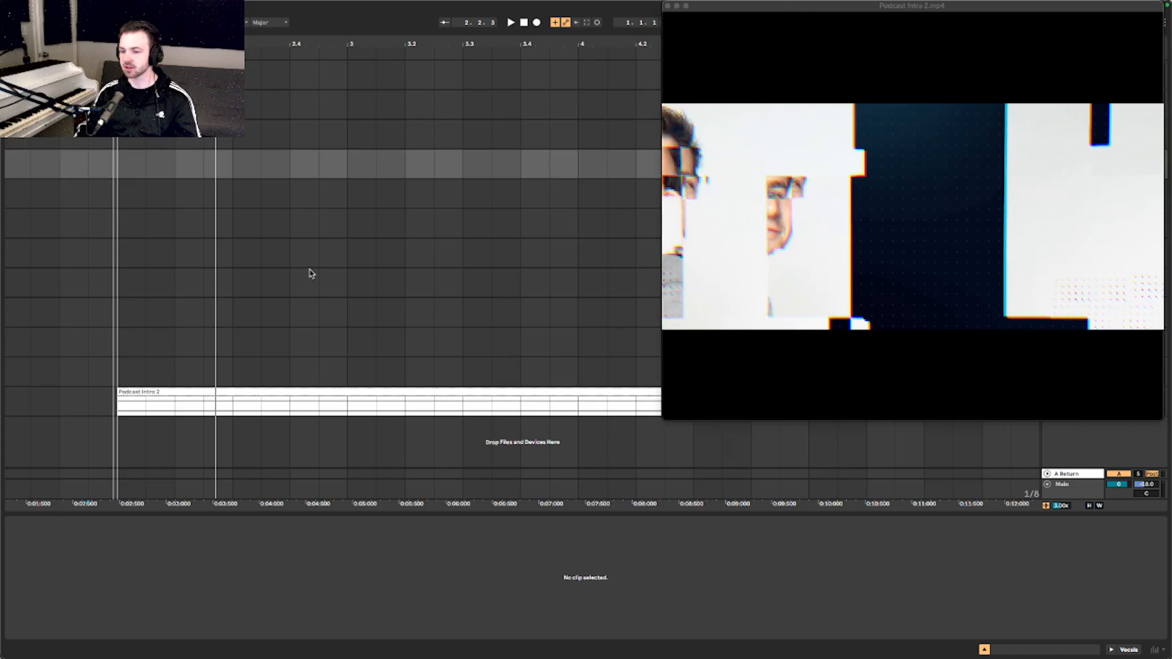
Step: Play the intro from the clip's start at bar 2 through its end while watching the video
key("space")
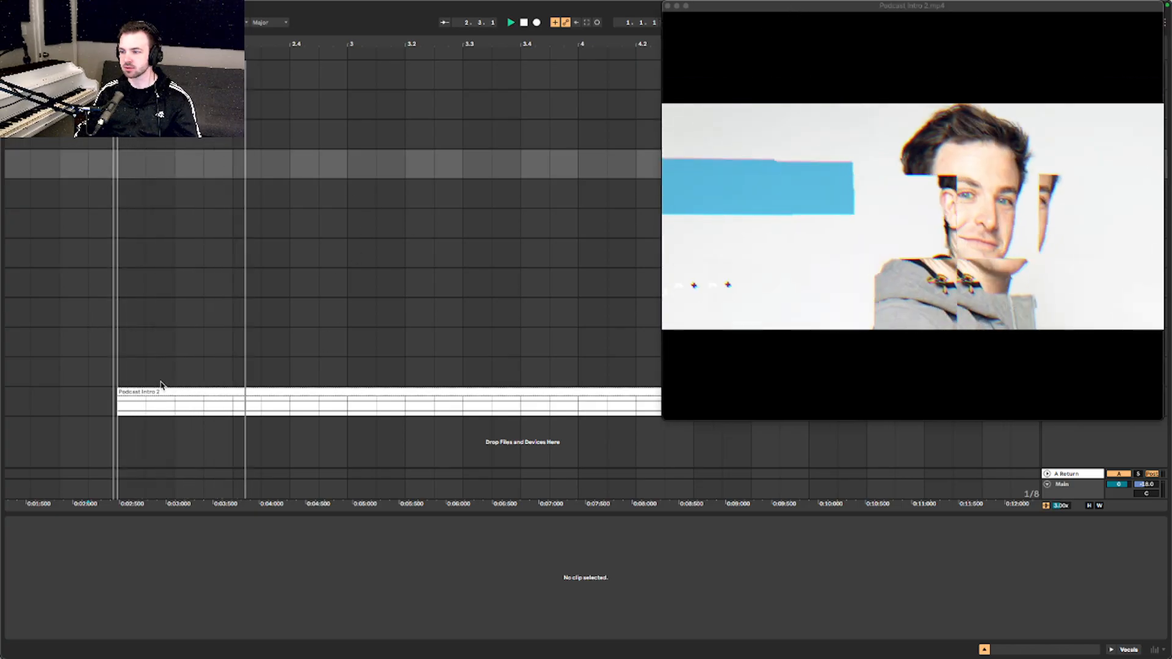
left_click(118, 262)
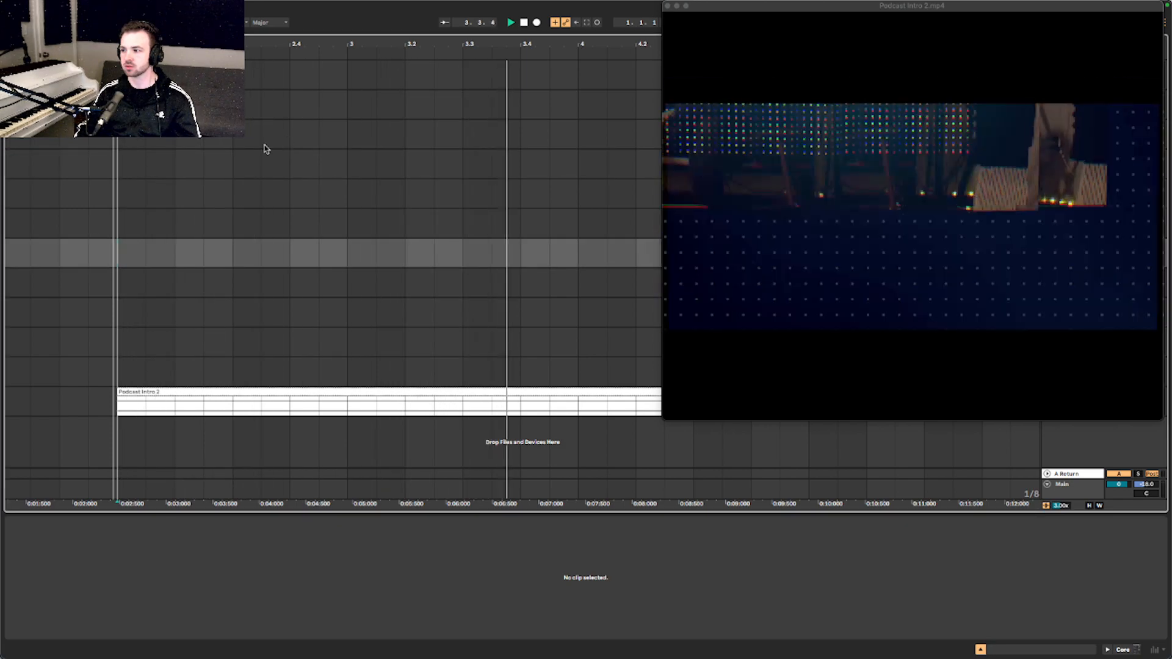
key("space")
key("space")
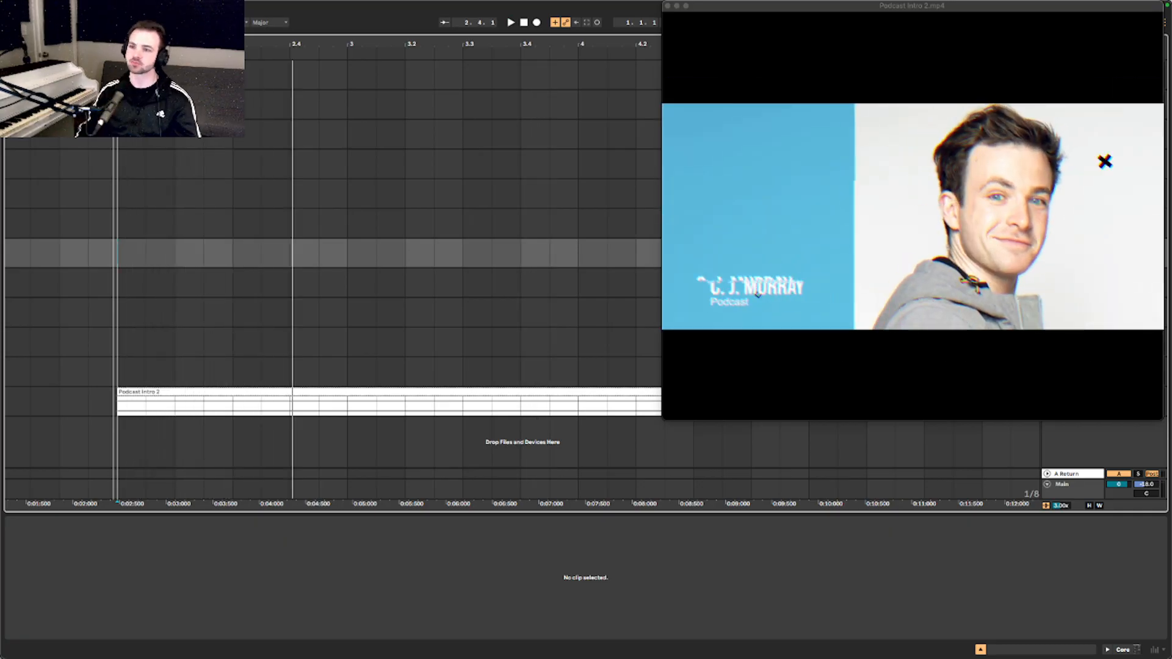
key("space")
key("space")
left_click_drag(61, 22, 61, 1)
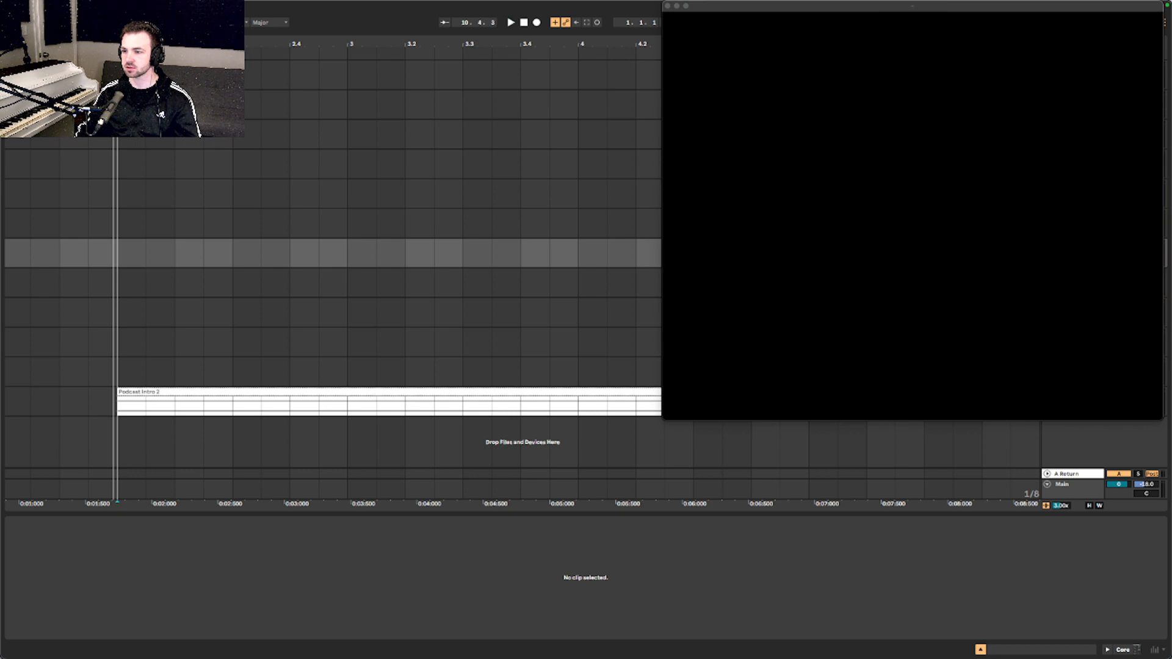
left_click_drag(69, 23, 69, 26)
left_click(116, 105)
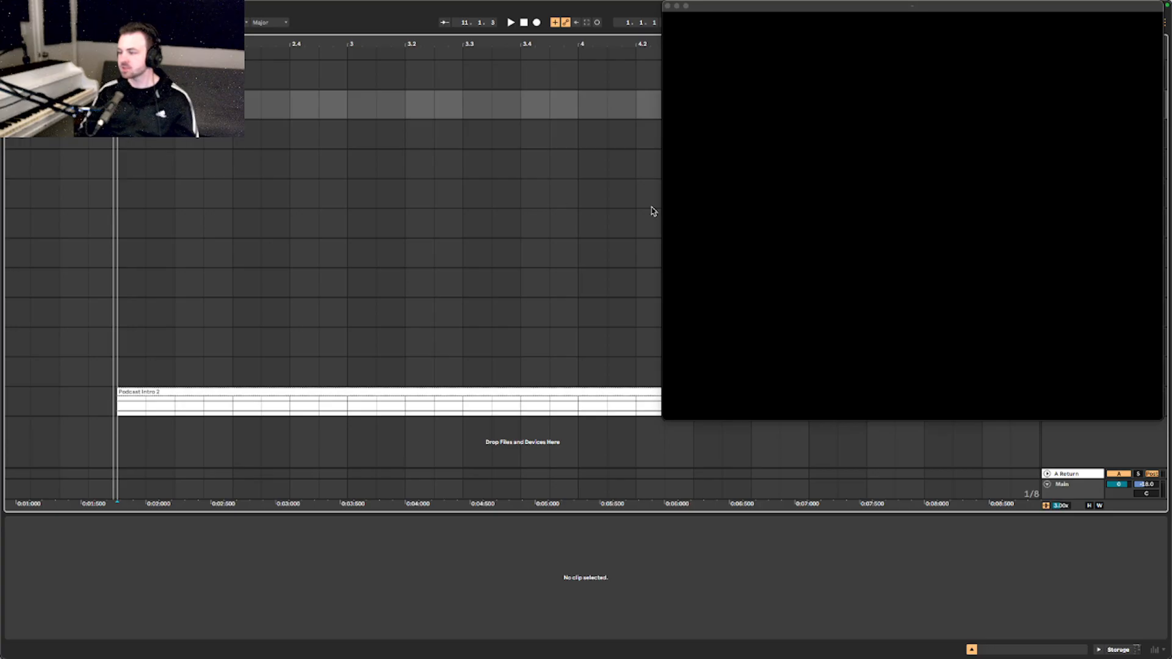
Step: Inspect the frame at bar 3.4.3, and play the opening slide from the start of the clip
left_click(552, 314)
scroll(557, 315, "right", 10)
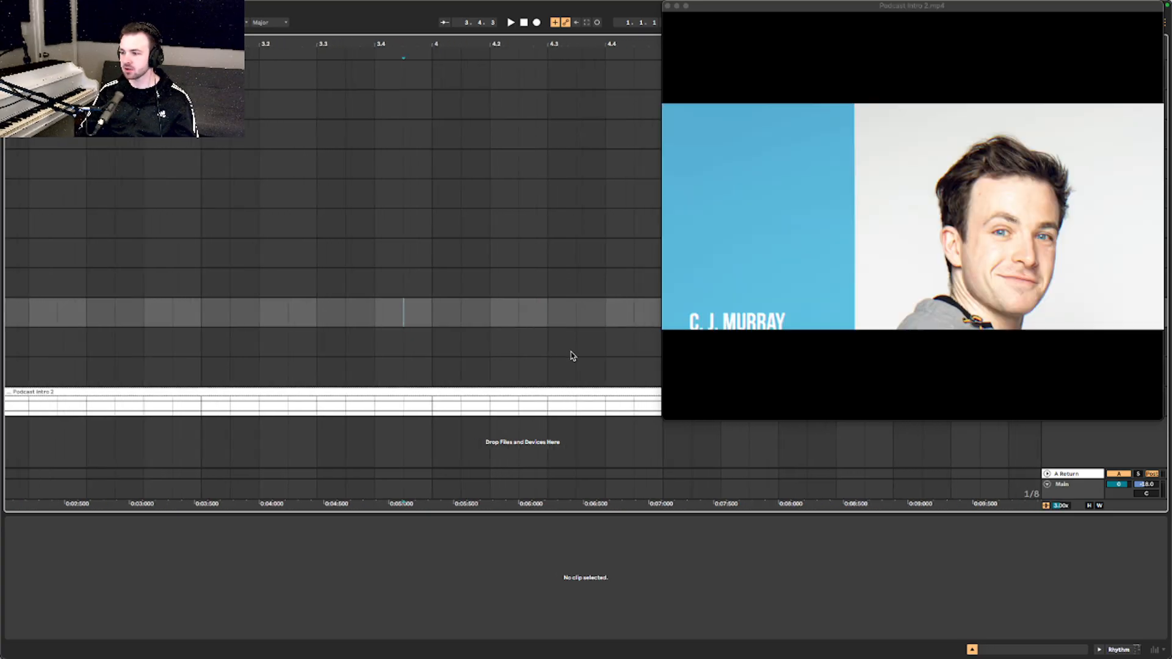
scroll(574, 342, "right", 5)
scroll(191, 332, "left", 12)
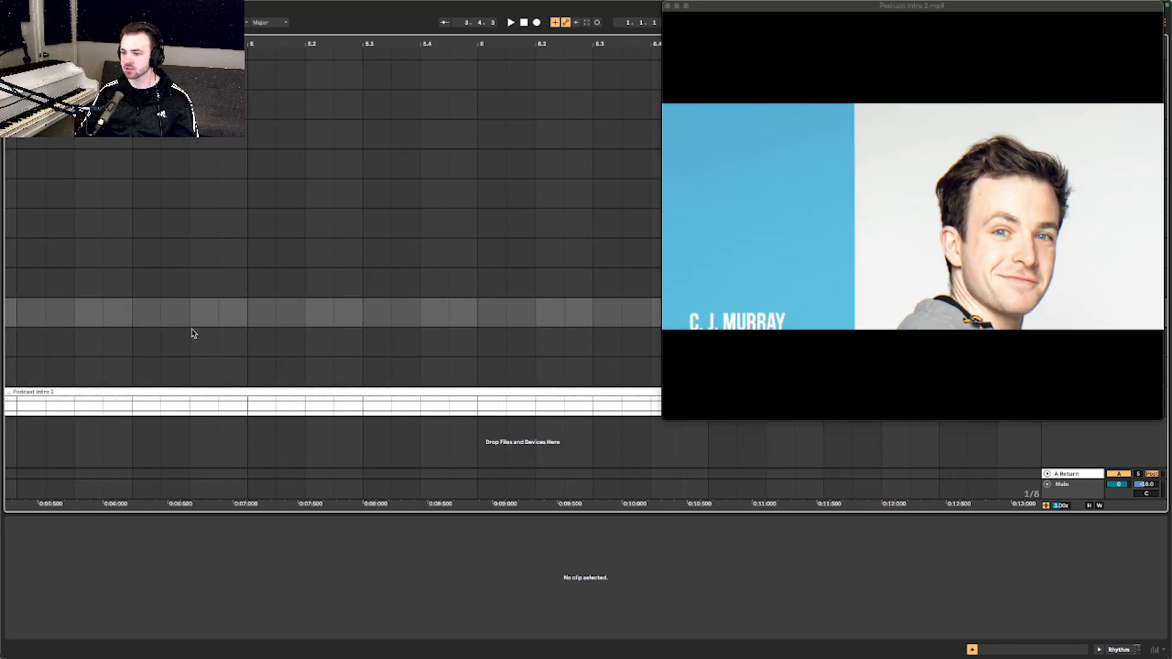
left_click(236, 312)
key("space")
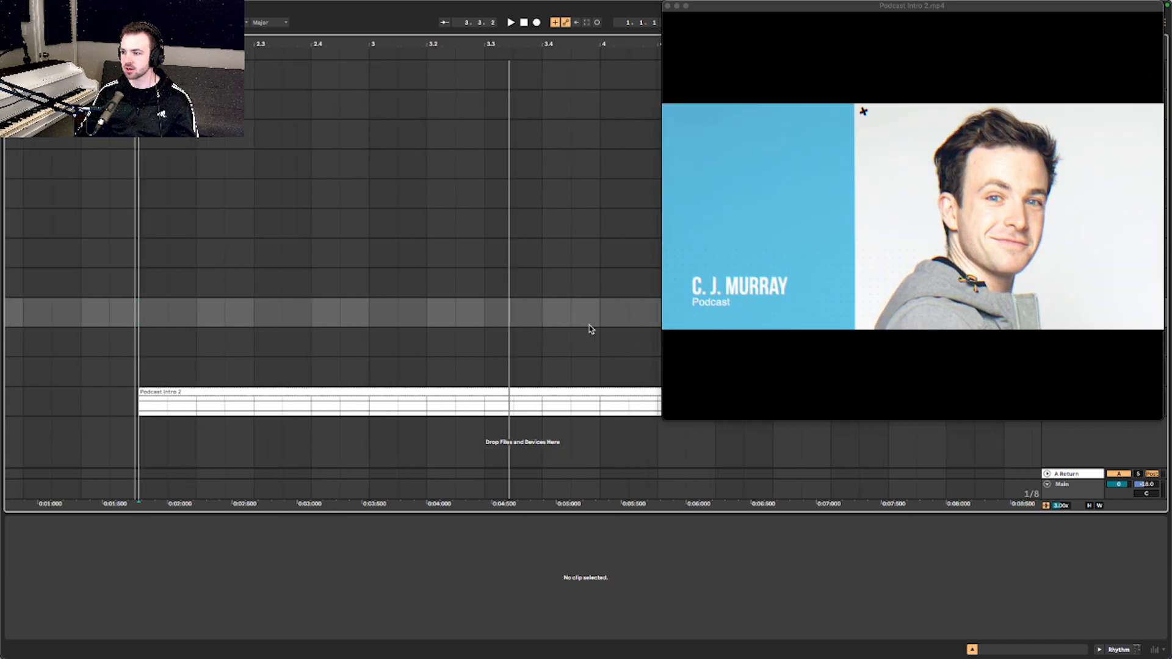
Step: Play the ending of the intro from bar 8.4 to review its final slide
scroll(571, 330, "right", 16)
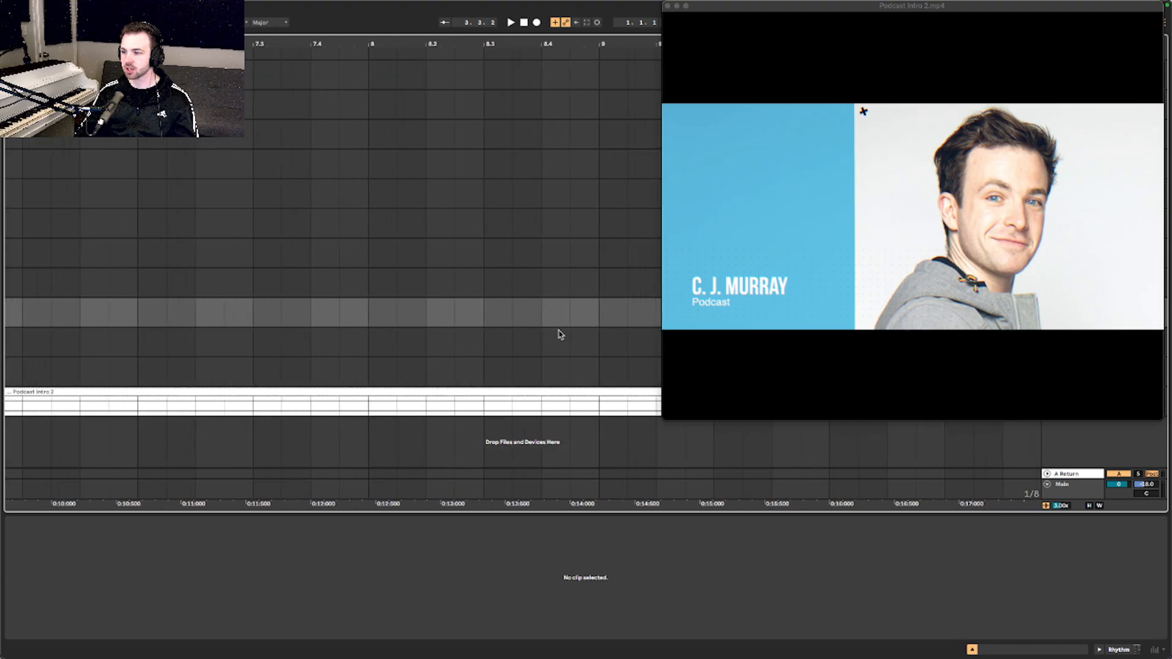
scroll(561, 335, "right", 4)
left_click(275, 309)
key("space")
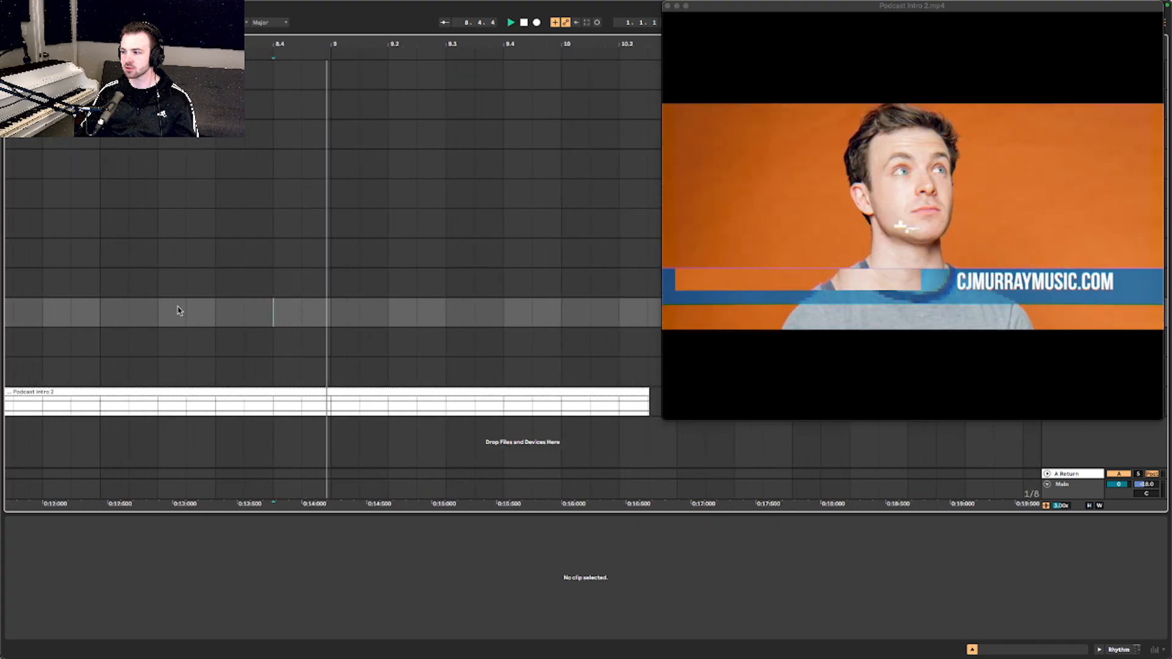
Step: Select the Podcast Intro 2 clip and examine where its ending falls on the timeline
left_click(160, 311)
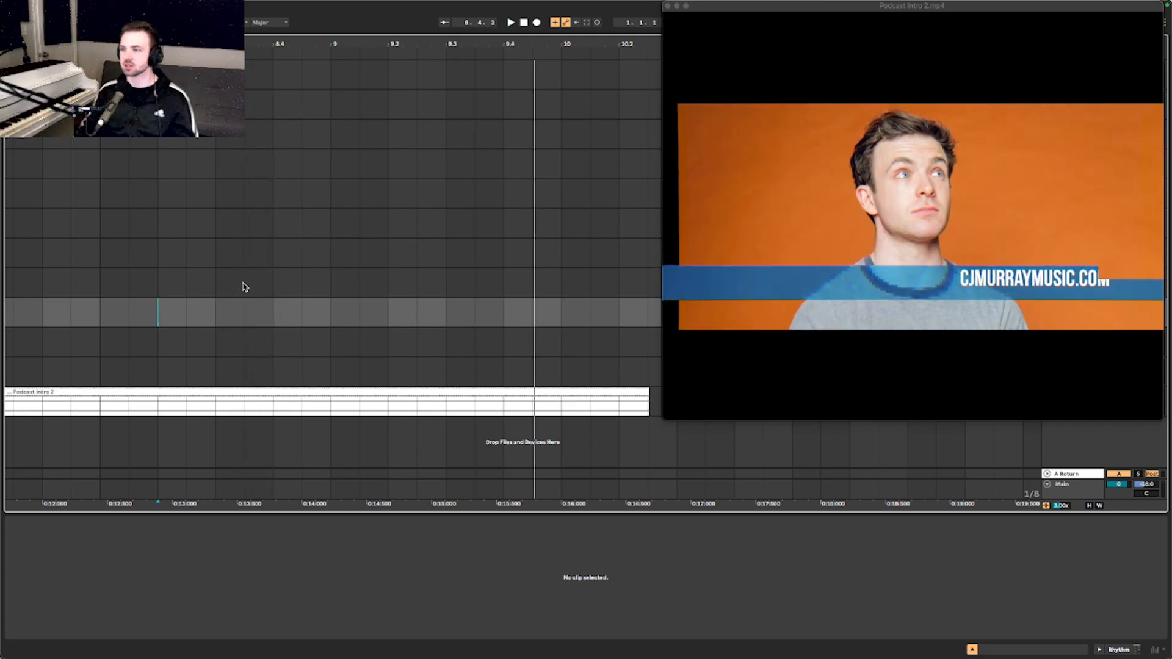
scroll(315, 274, "right", 5)
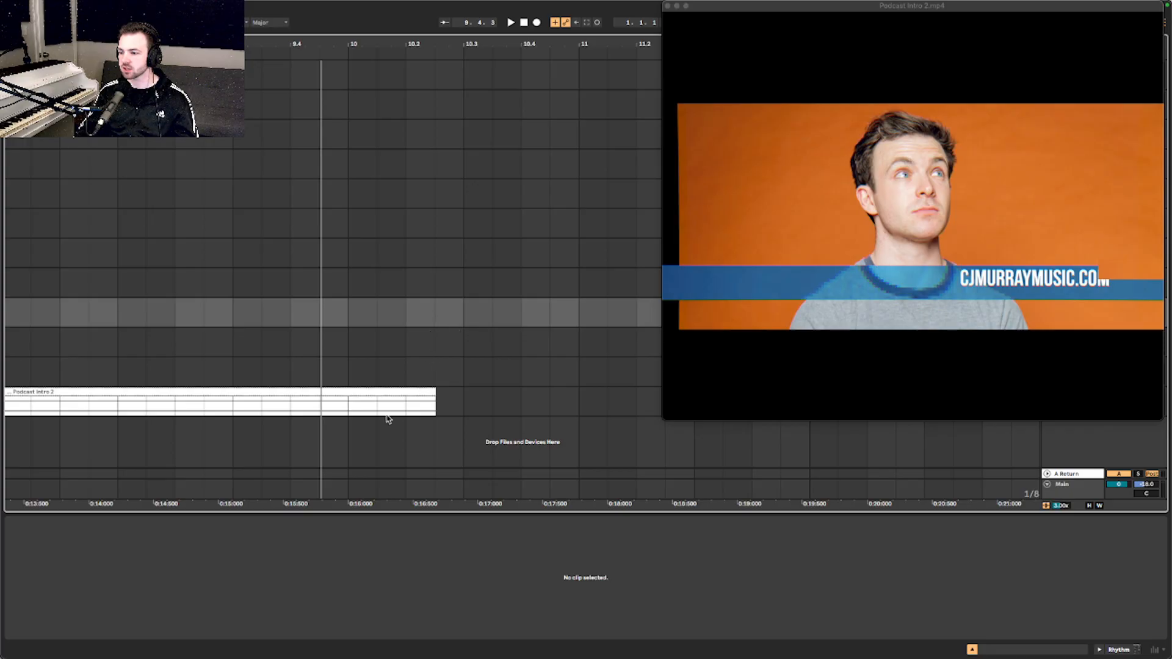
left_click(387, 394)
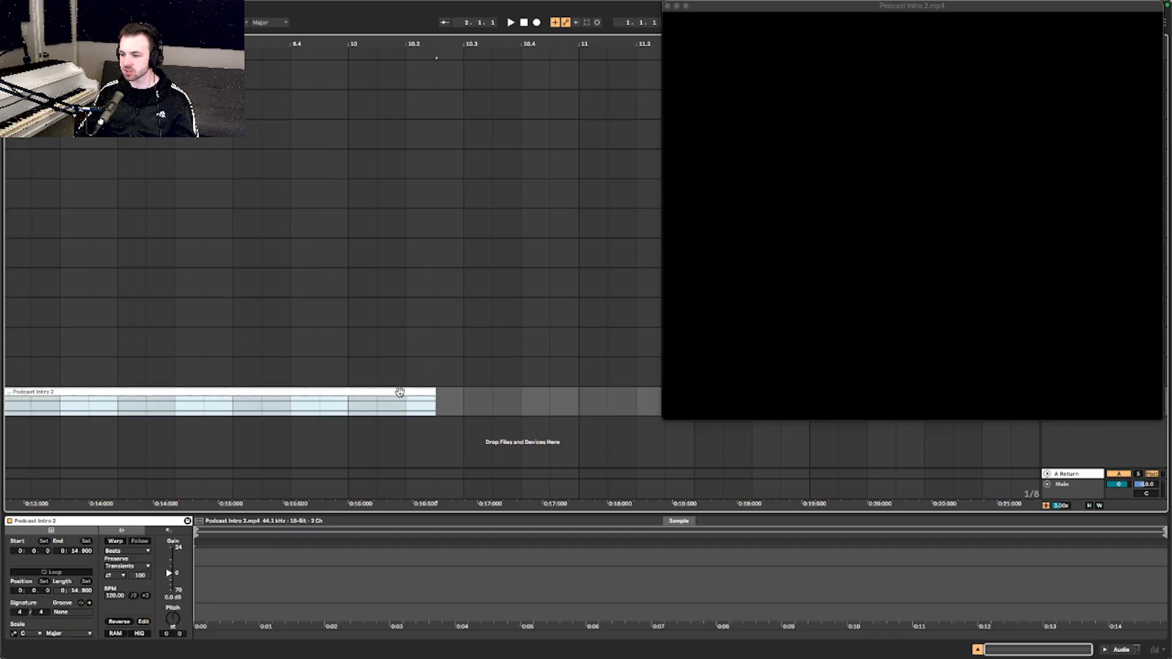
scroll(463, 407, "up", 5)
scroll(463, 407, "left", 5)
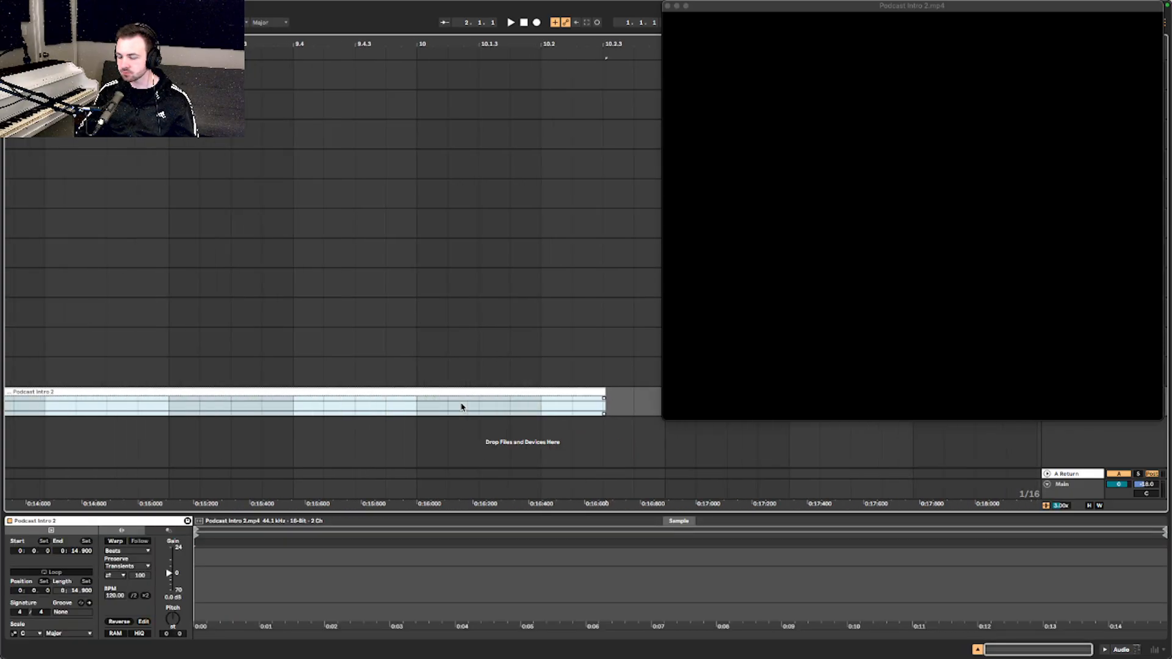
scroll(561, 394, "left", 5)
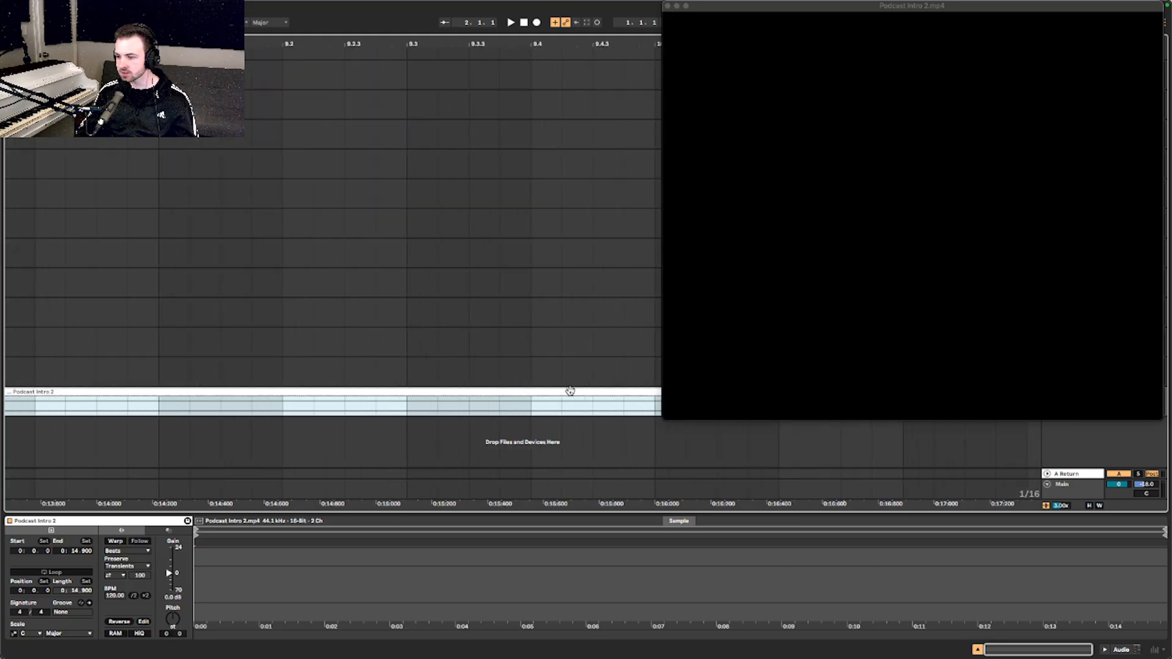
scroll(555, 396, "down", 4)
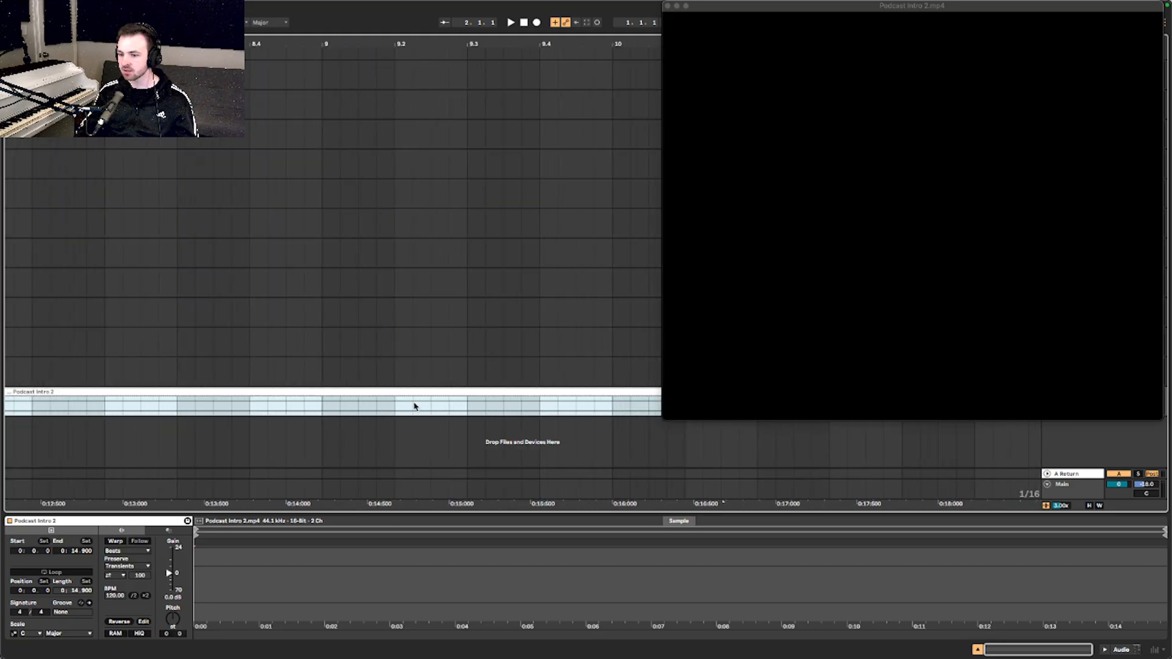
scroll(394, 403, "down", 5)
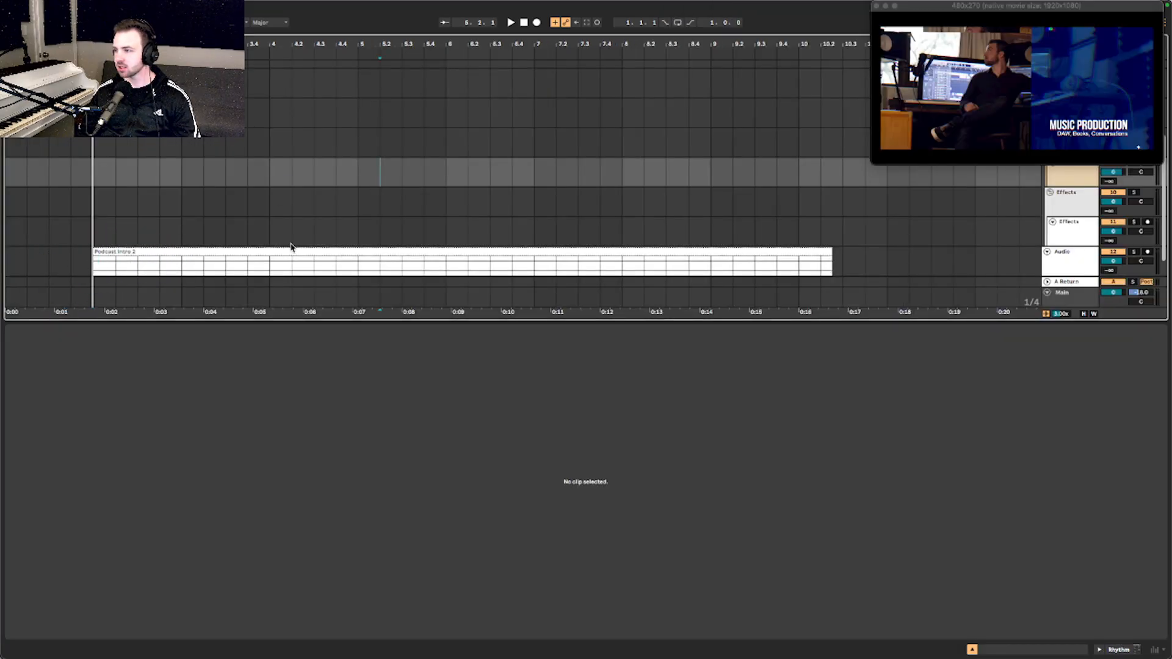
Step: Hide the clip detail view and move the Audio track with the video clip above the Effects track
left_click(490, 230)
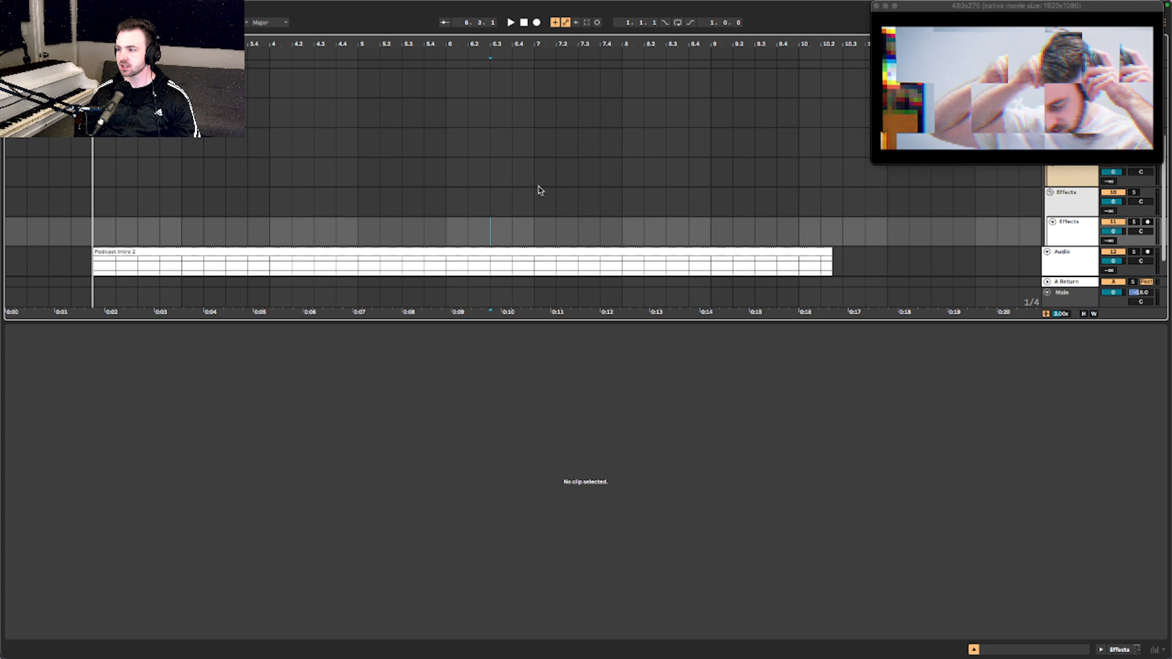
double_click(555, 323)
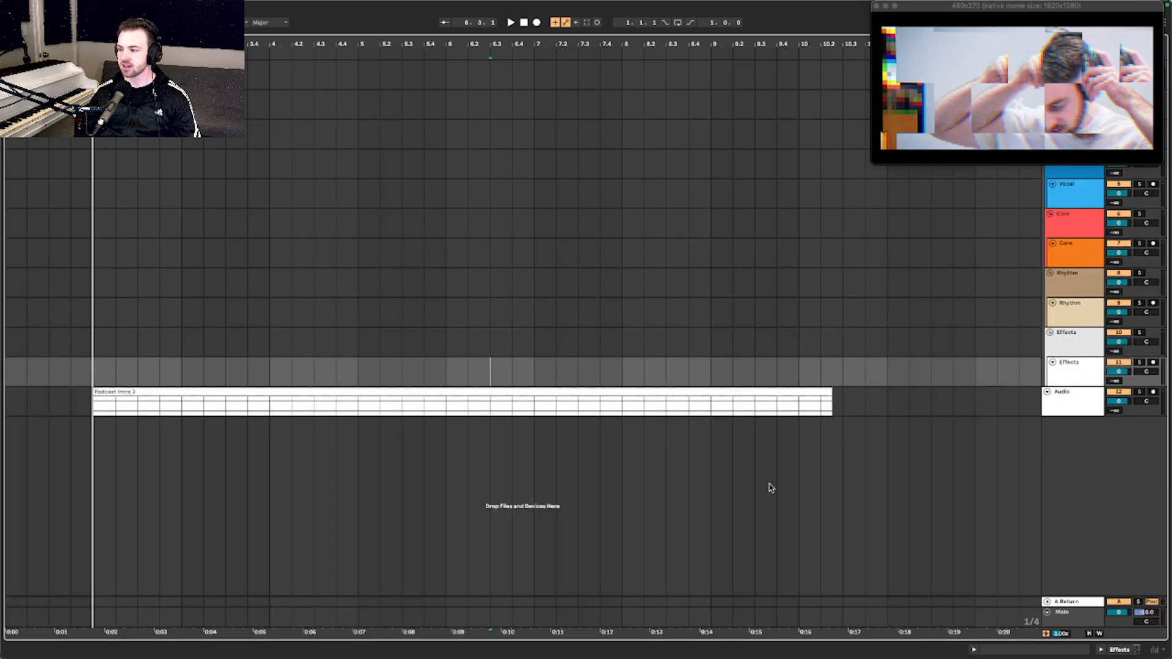
left_click(583, 393)
left_click_drag(1066, 409, 1082, 373)
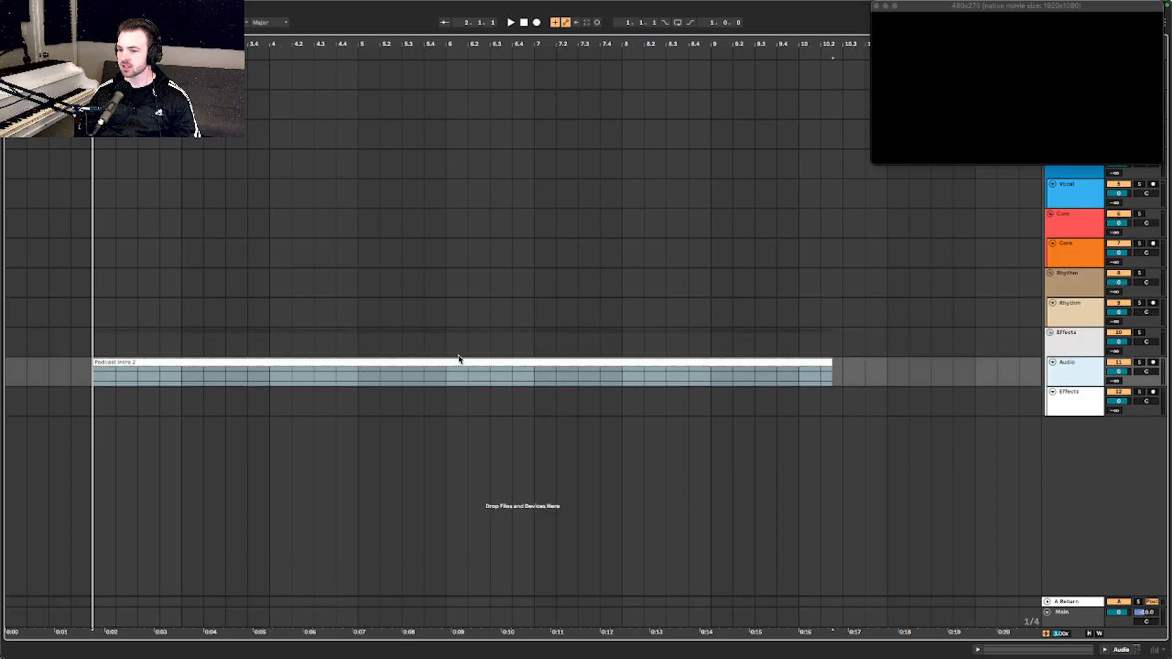
Step: Start playback from beat 1.4.1, just ahead of the video clip
left_click(89, 341)
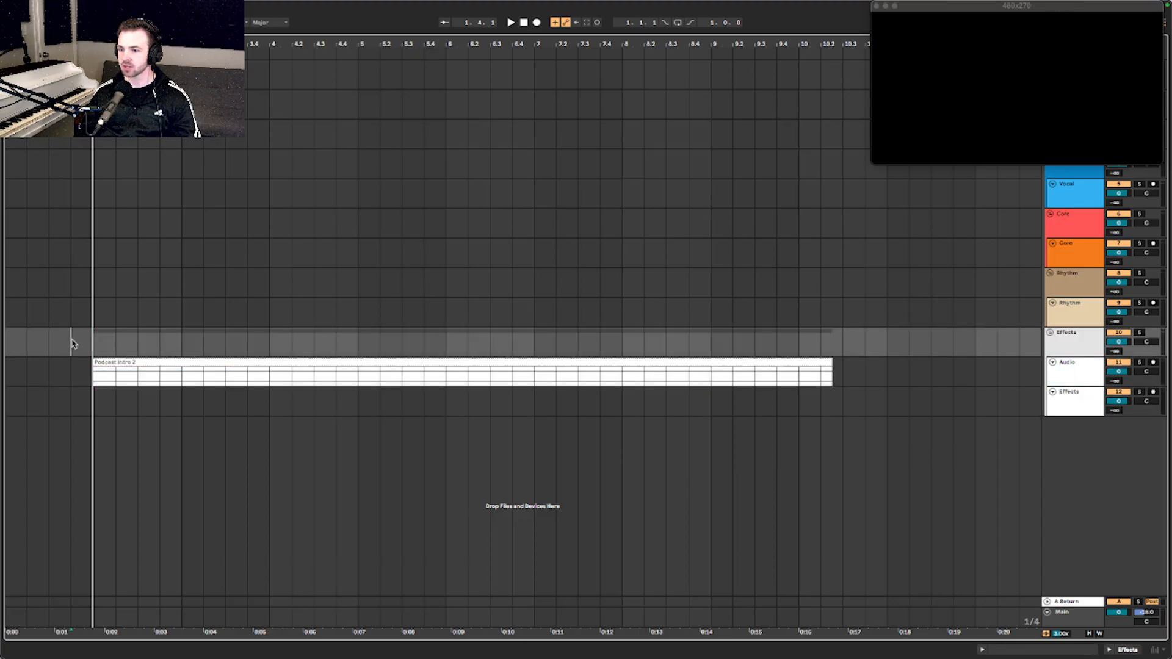
left_click(71, 342)
key("space")
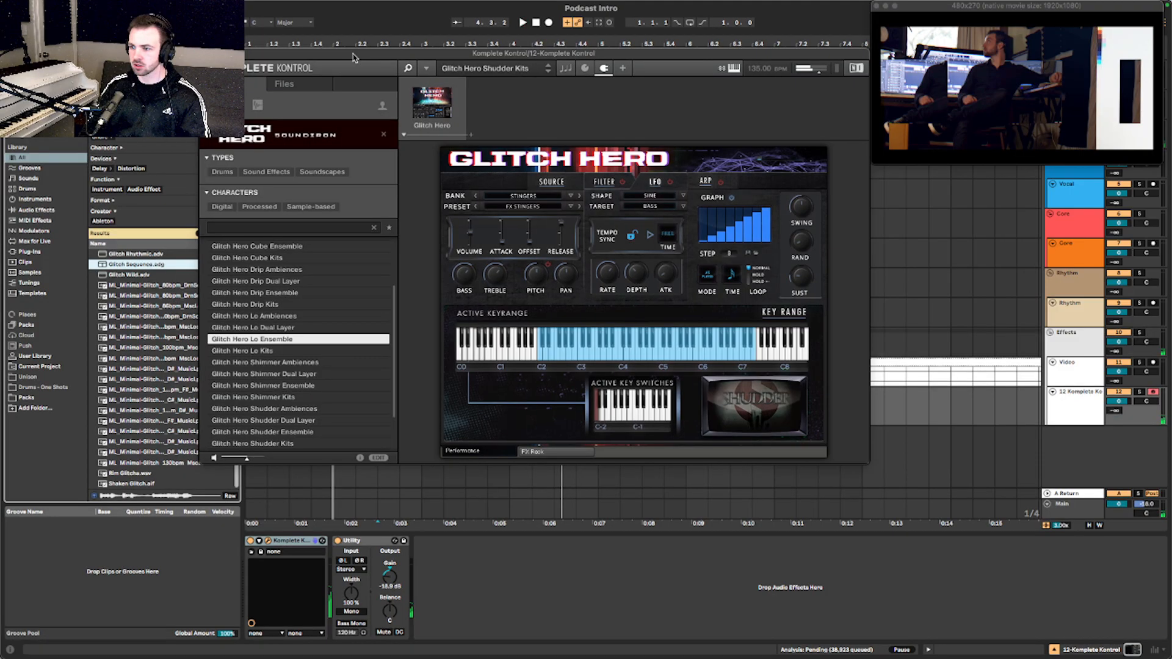
Step: Browse the Glitch Hero presets in Komplete Kontrol and open the instrument's FX rack
left_click_drag(353, 57, 281, 27)
scroll(243, 321, "down", 3)
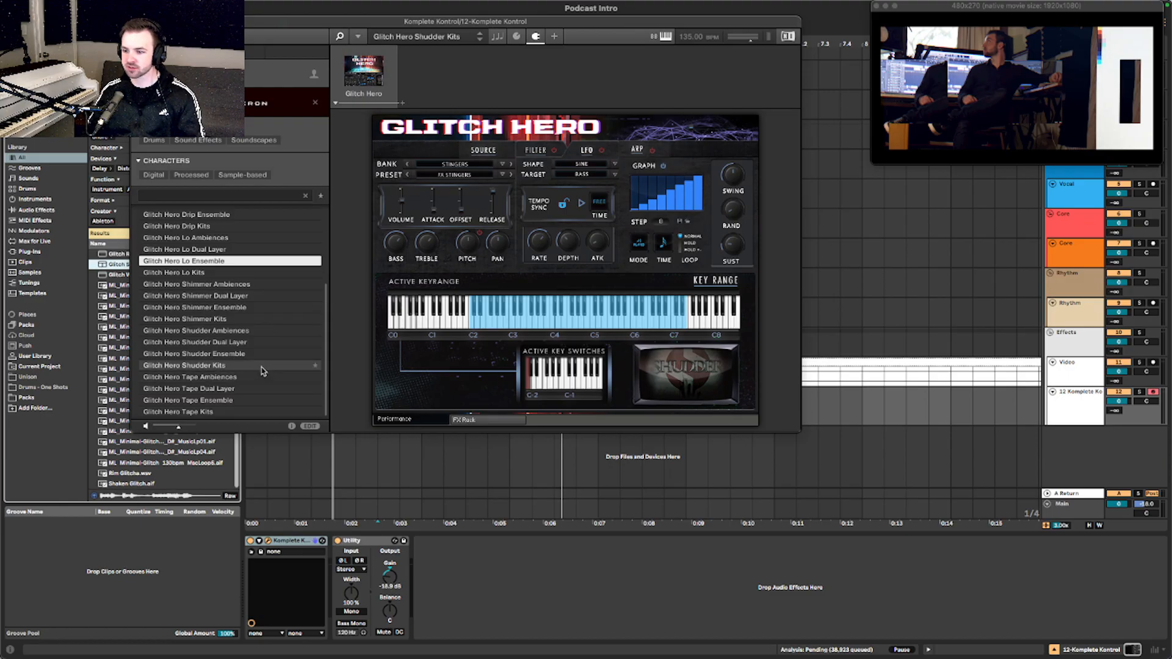
scroll(243, 318, "up", 5)
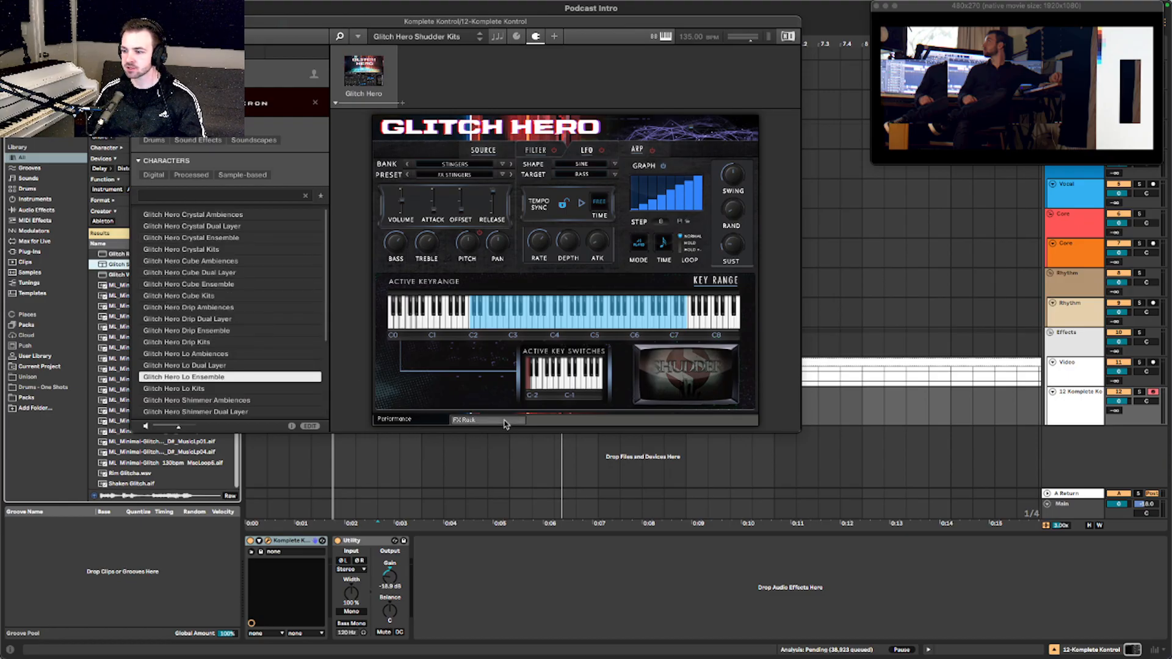
left_click(505, 420)
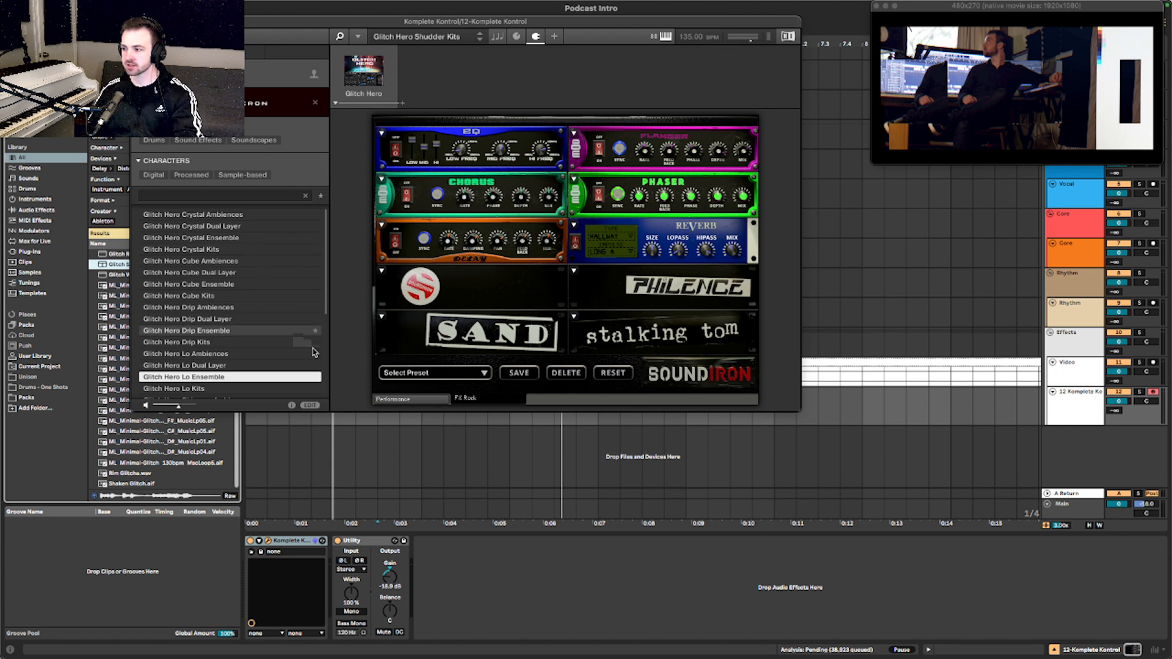
Step: Rename the Komplete Kontrol track as "GH - Lo Ensemble"
left_click(1046, 403)
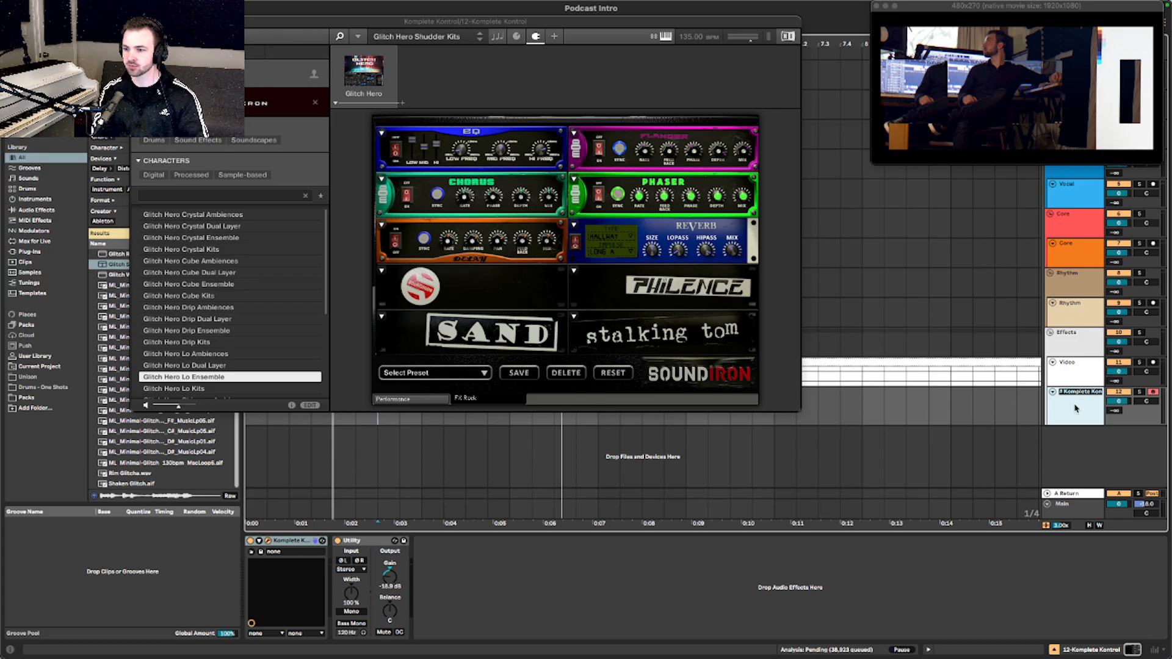
type("Lo En")
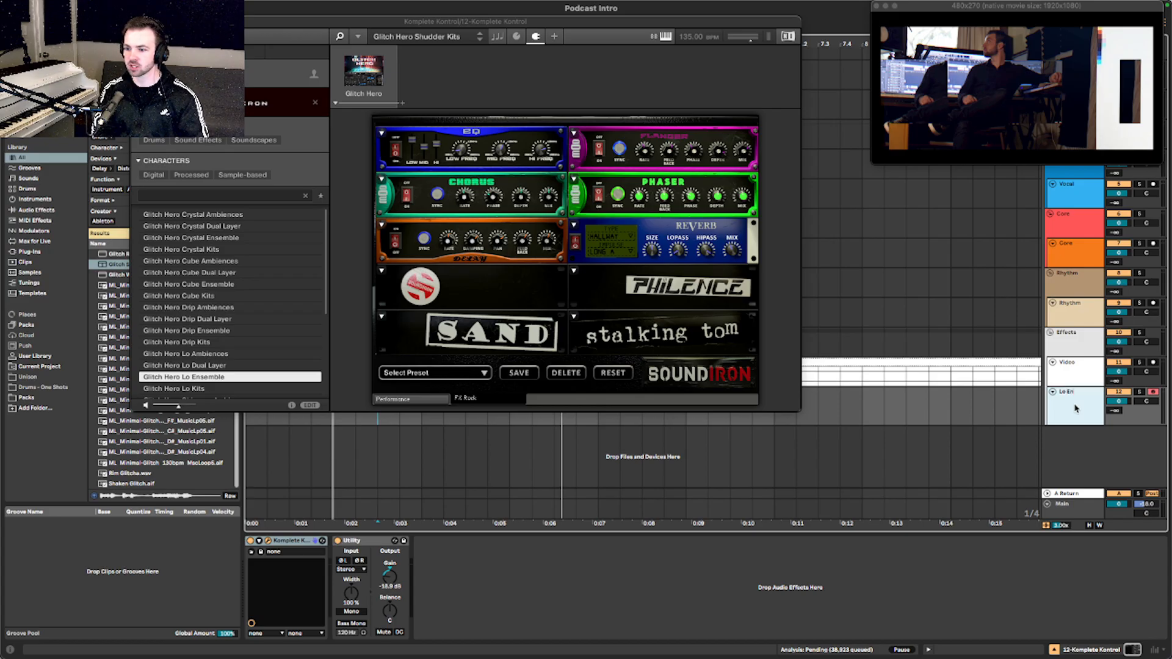
type("sGli")
key("super+a")
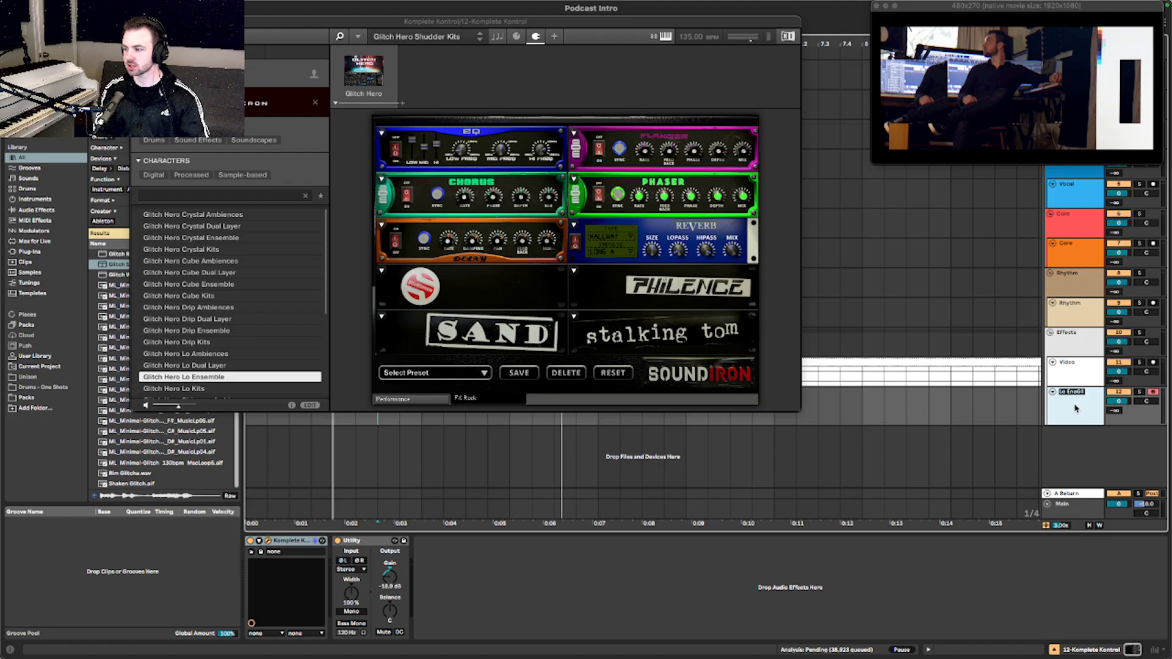
type("G")
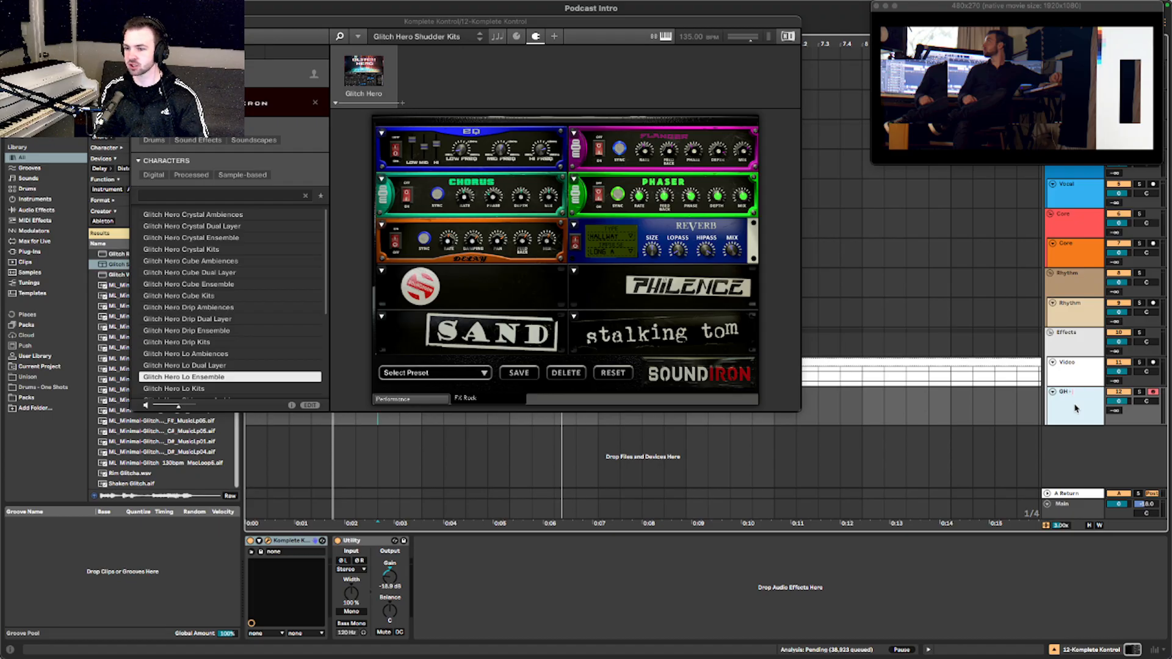
type("H - Lo Ense")
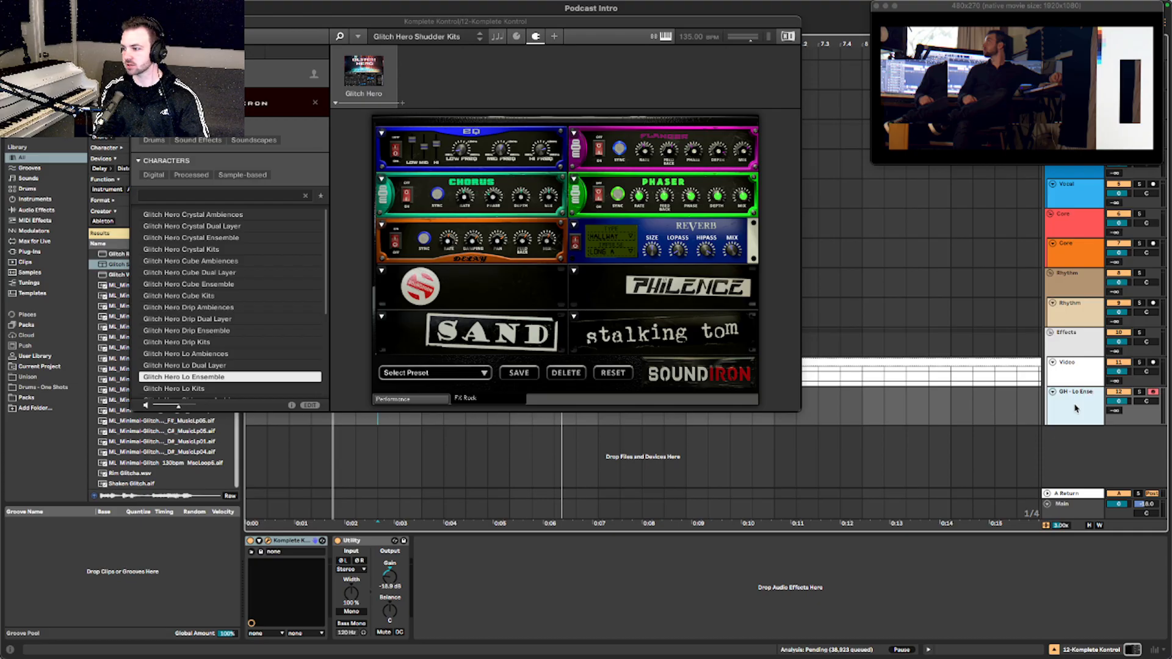
type("mble")
key("Return")
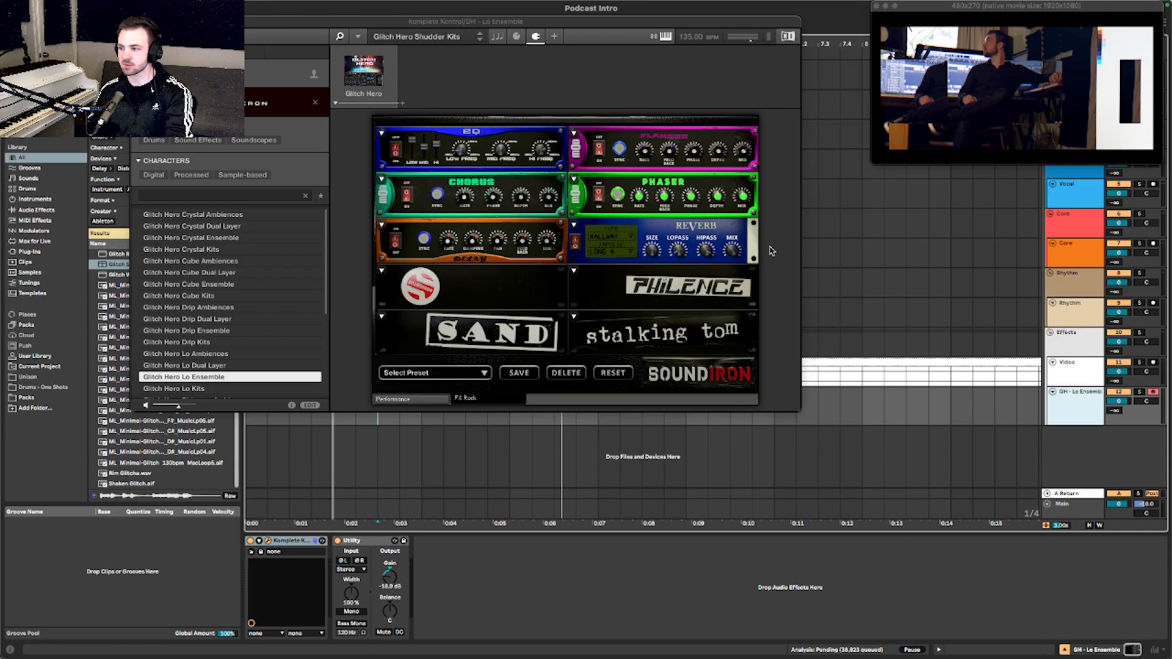
Step: Try the FX rack's reverb on and off, and load the Clipper effects preset
left_click(576, 244)
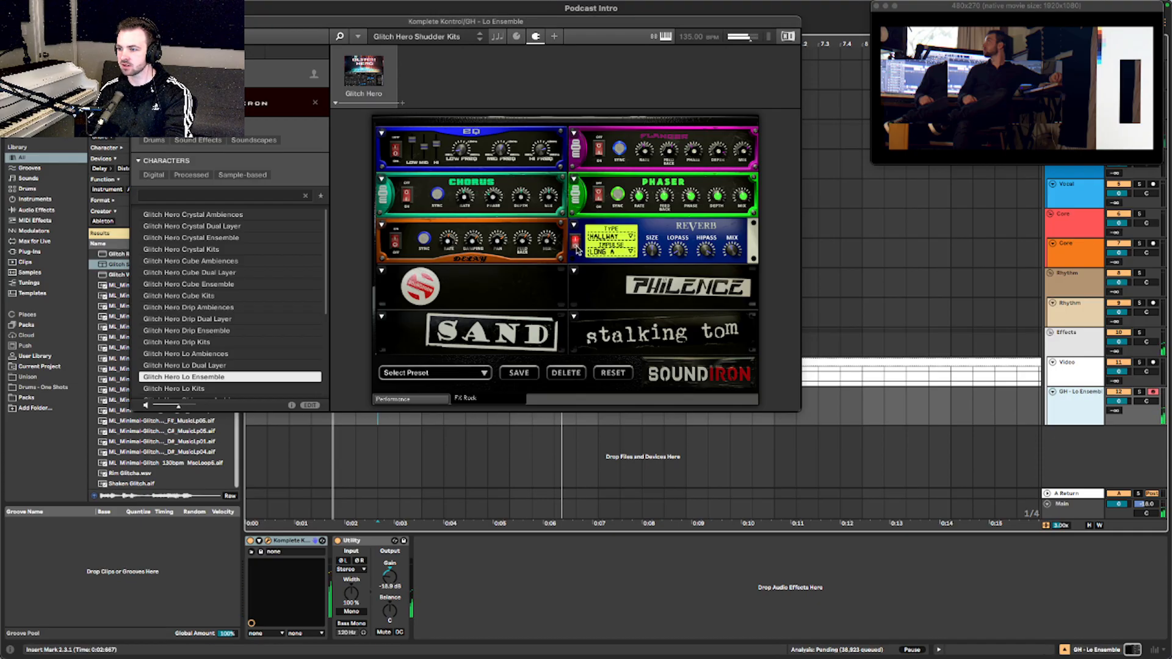
left_click(576, 244)
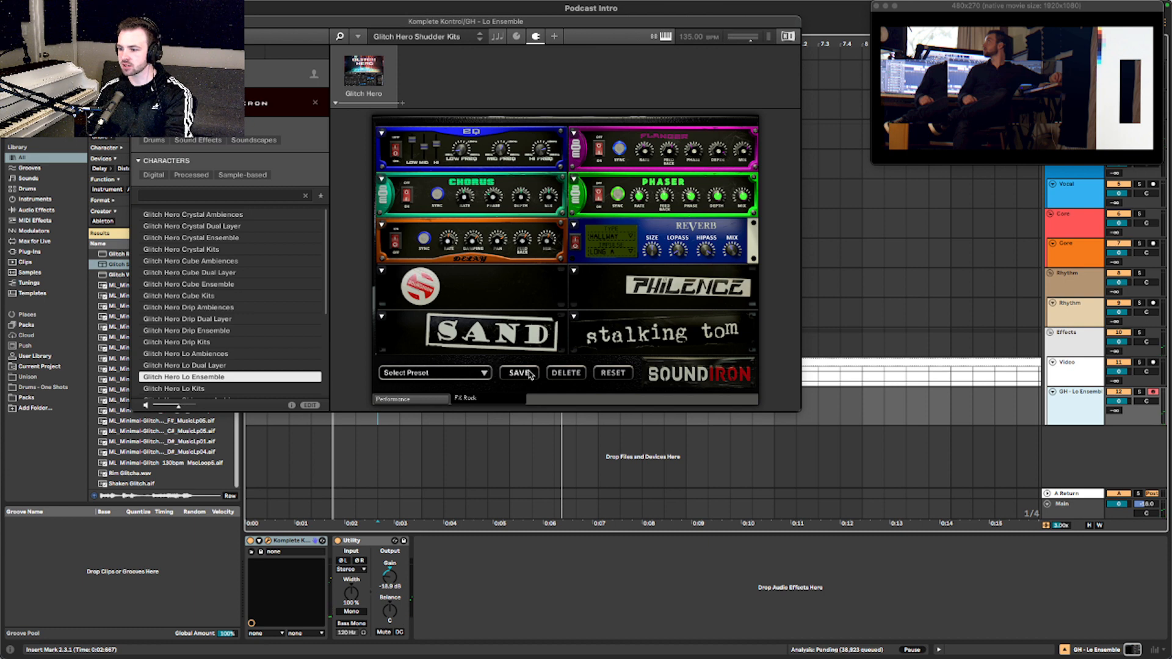
left_click(474, 376)
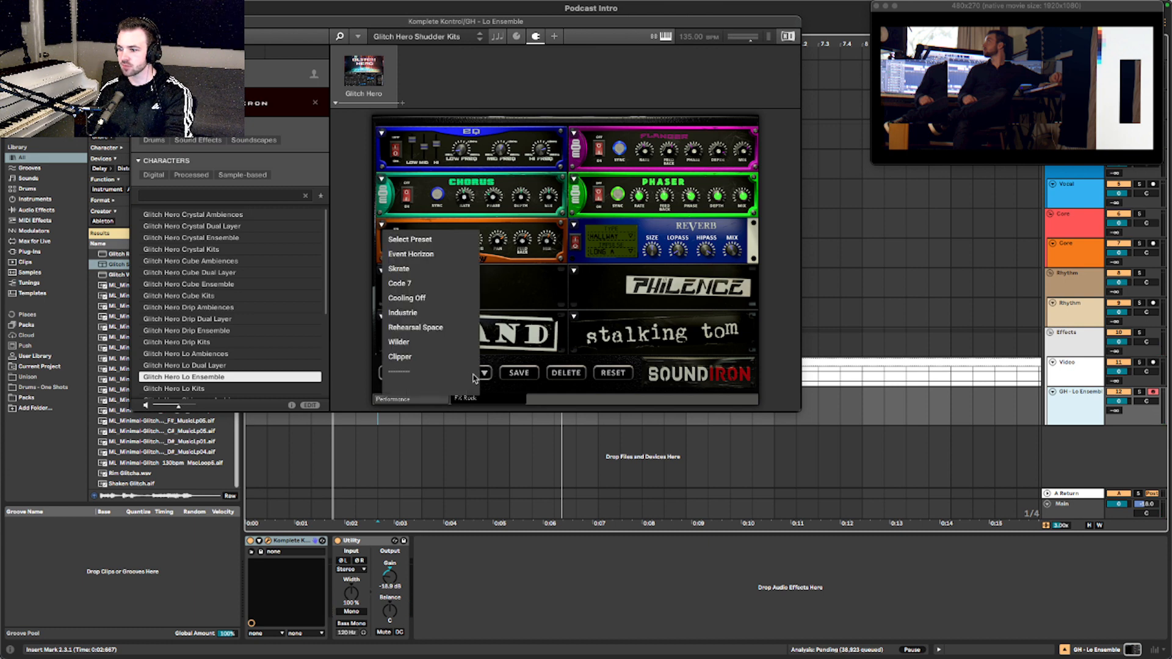
left_click(475, 375)
left_click(481, 375)
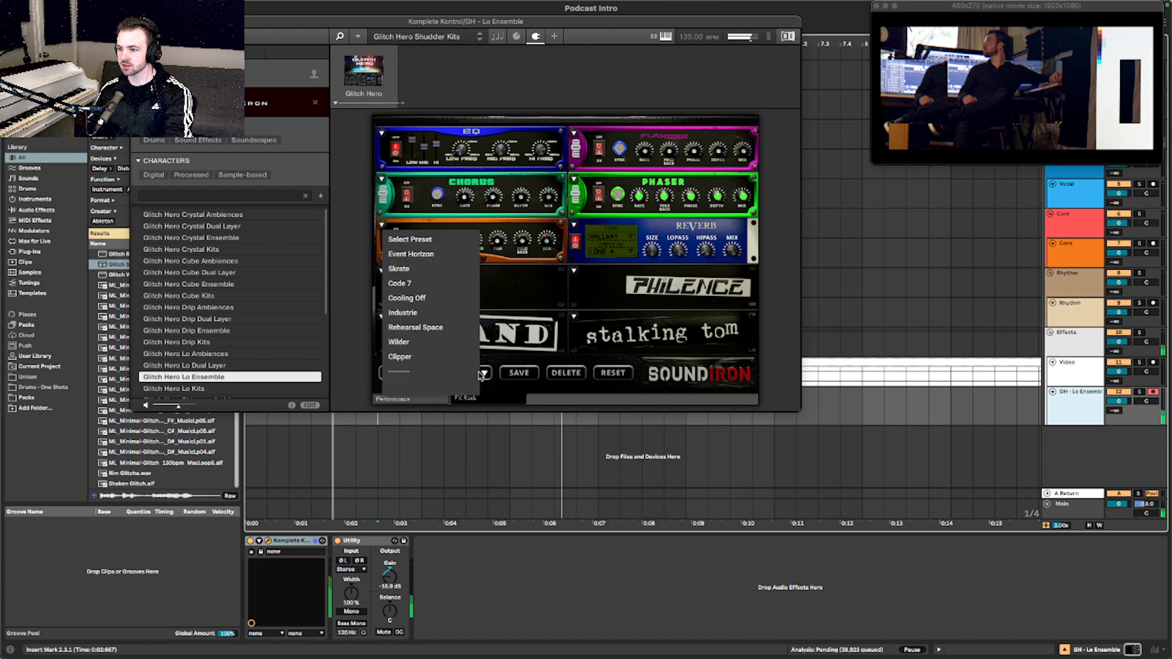
left_click(427, 356)
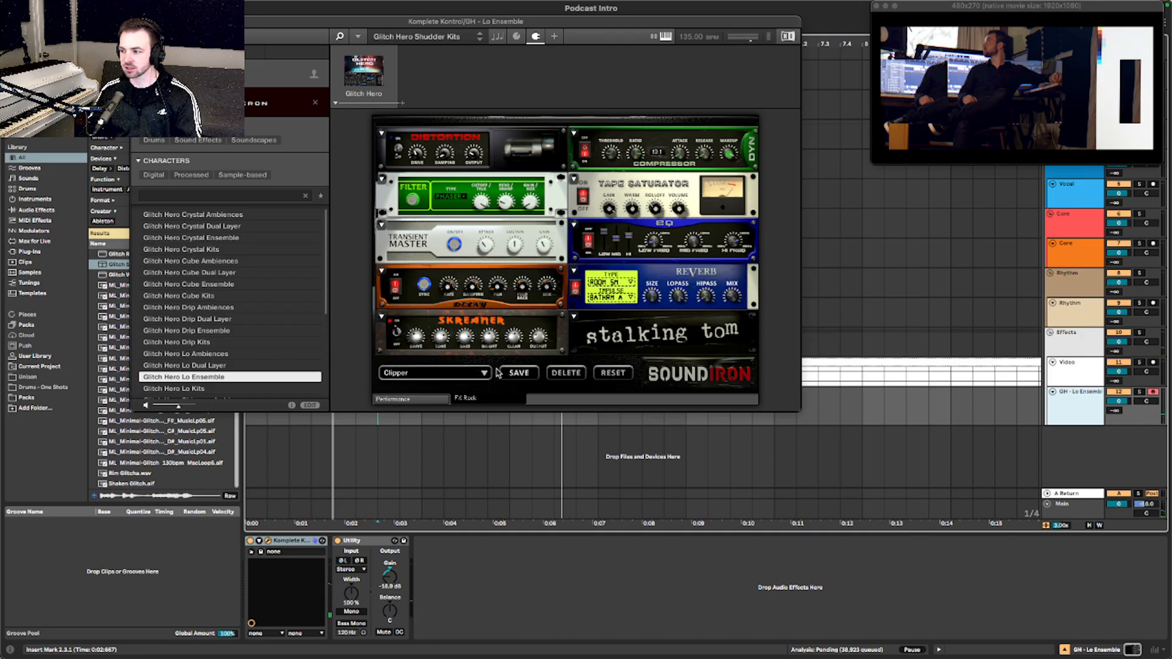
Step: Audition the Glitch Hero Lo Kits and Lo Dual Layer presets
key("Down")
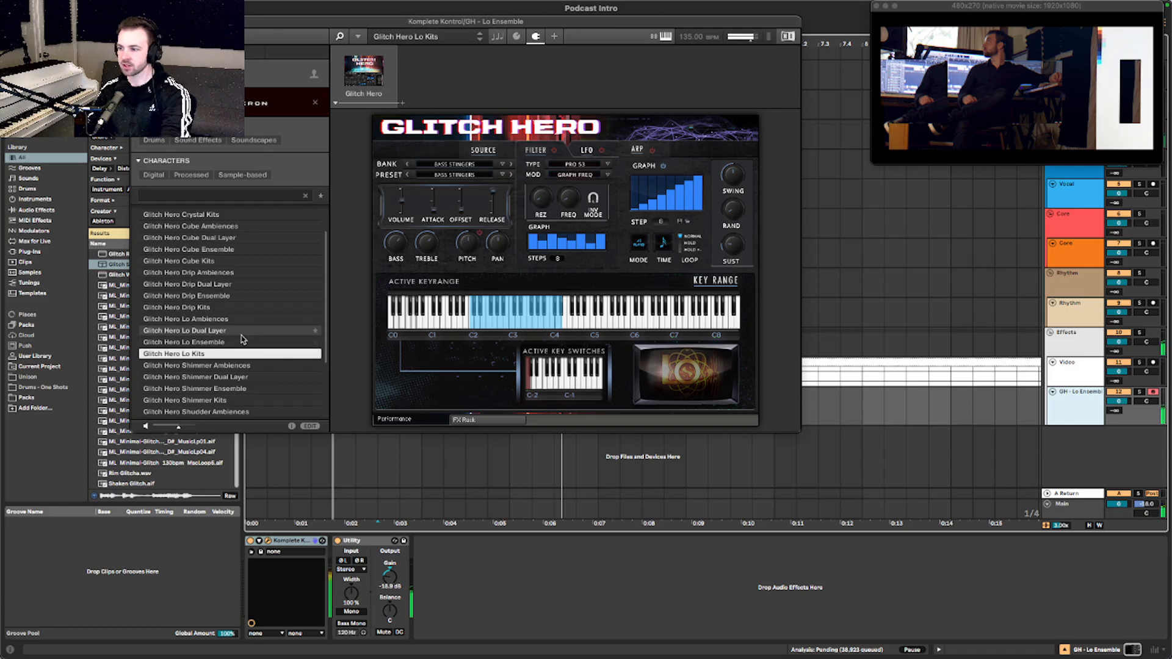
left_click(242, 333)
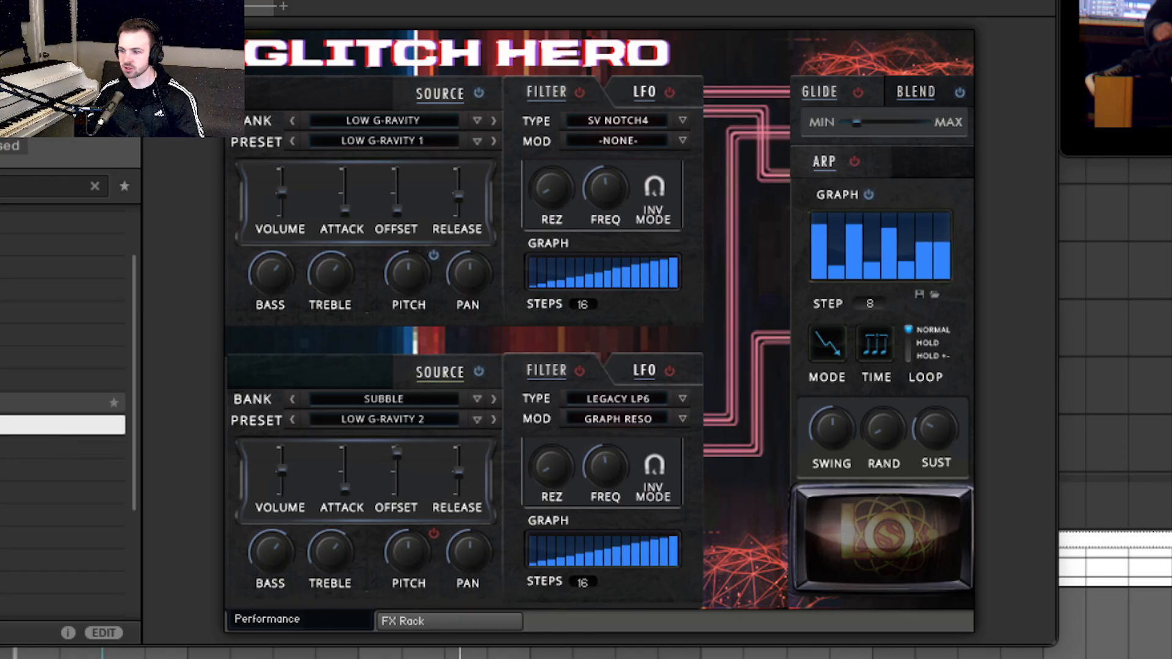
left_click(73, 402)
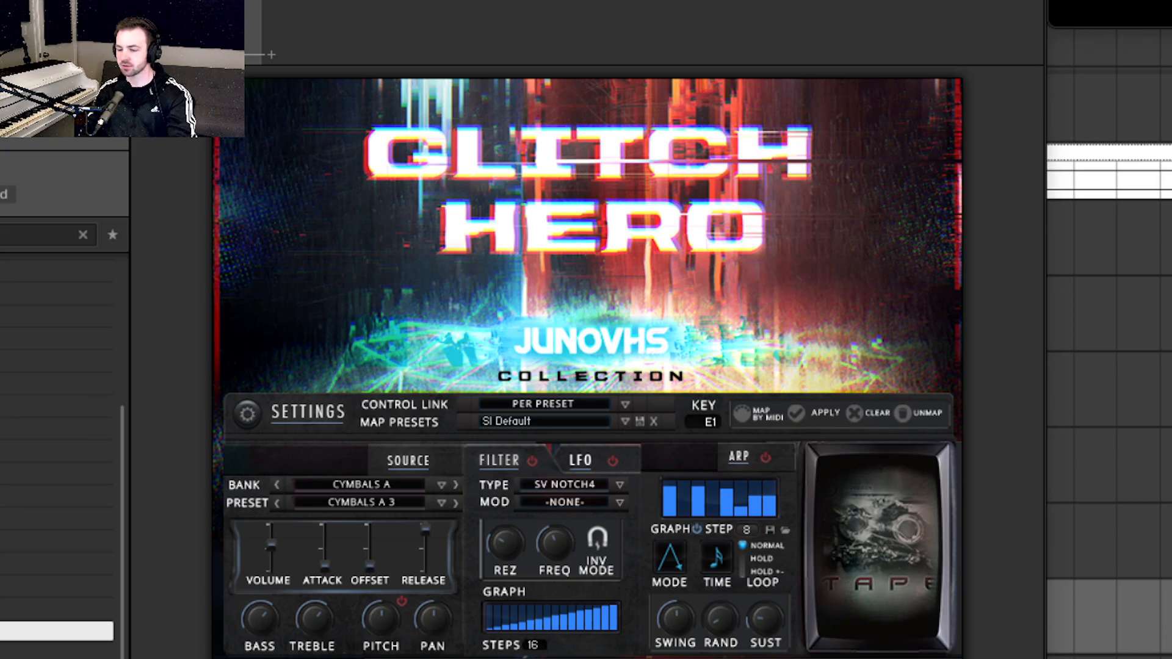
Step: Load the Glitch Hero Lo Ensemble preset on the second GH - Tape track
left_click(212, 571)
left_click(216, 582)
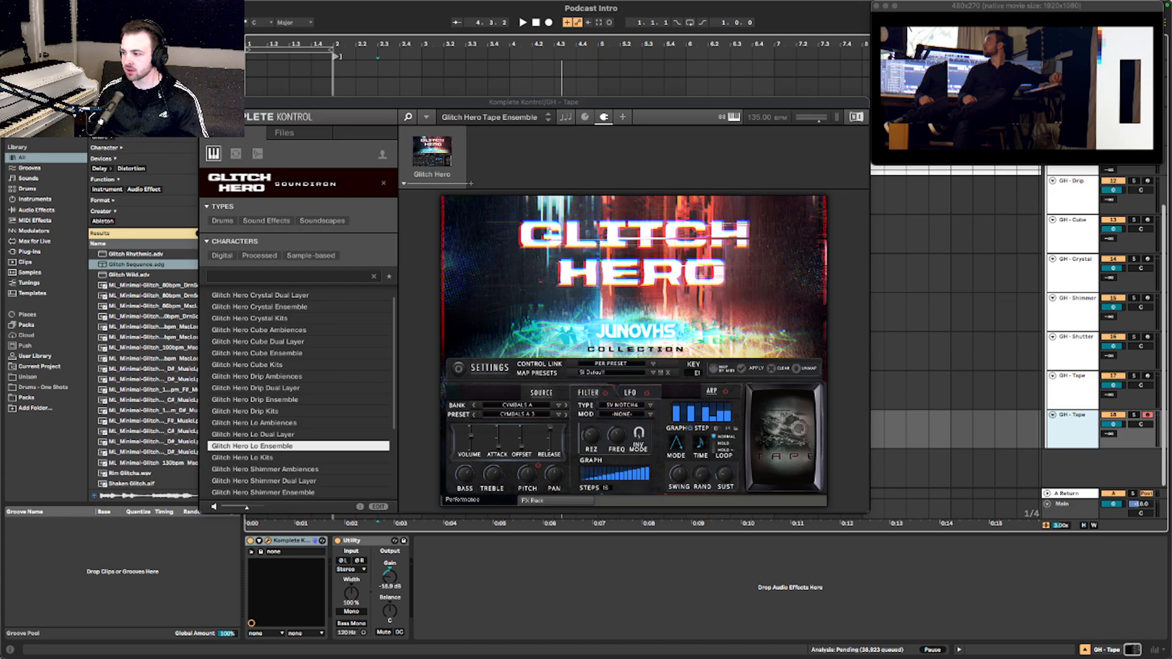
left_click(1085, 438)
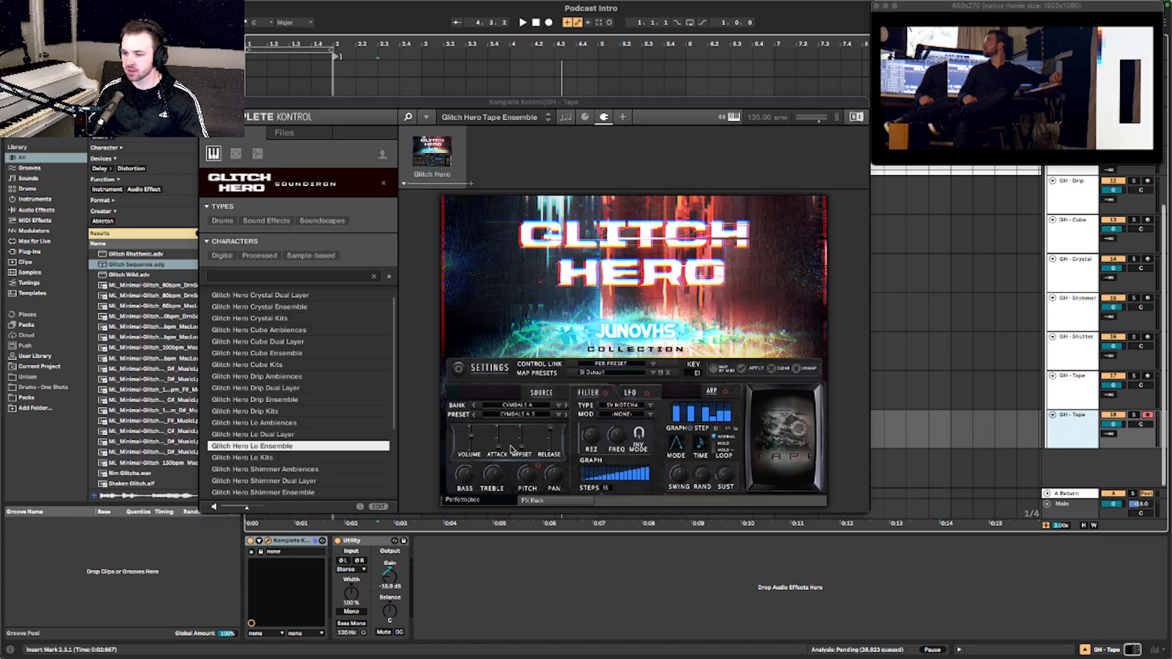
left_click(320, 447)
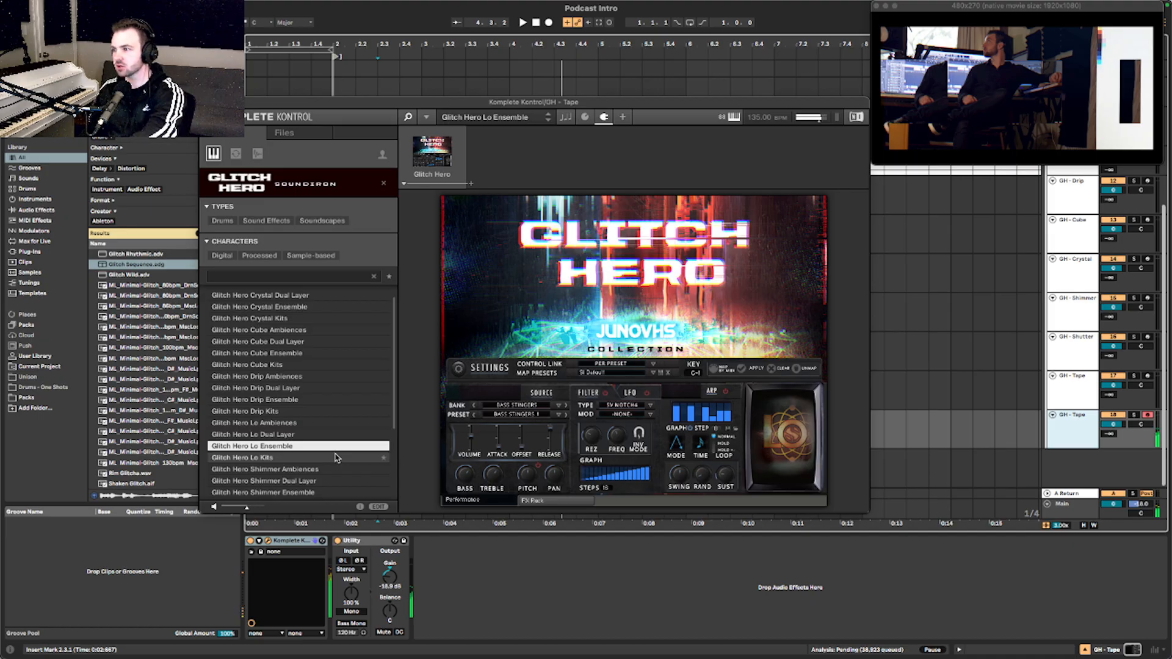
Step: Rename the second GH - Tape track as "GH - Lo" and close its Komplete Kontrol window
left_click(1093, 445)
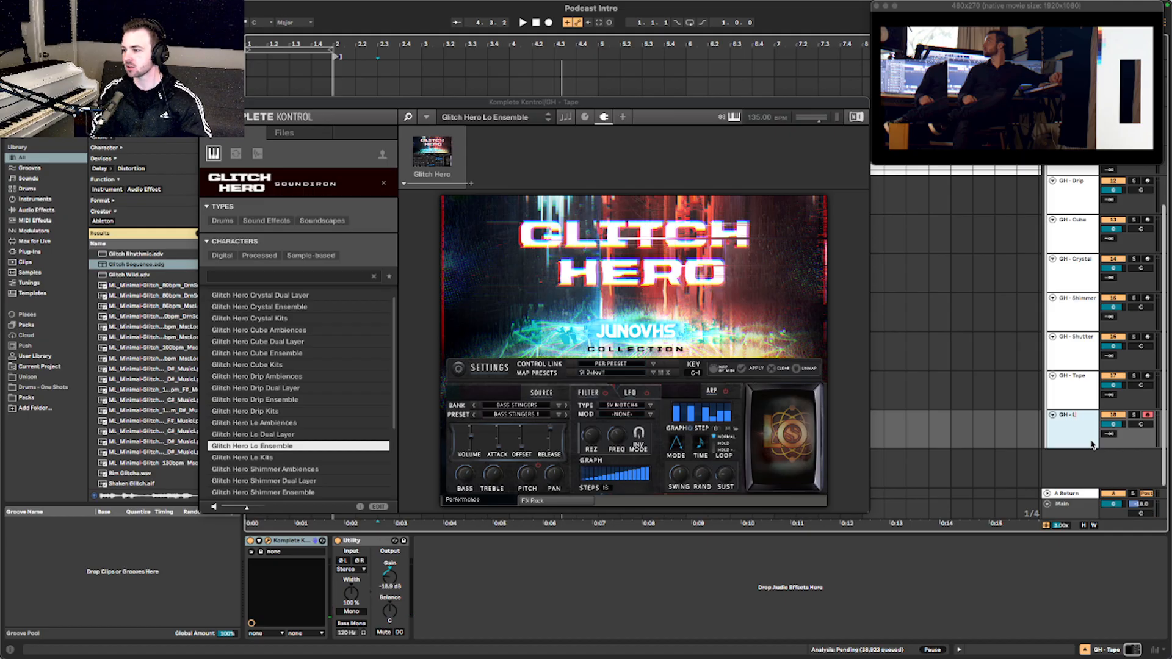
key("Return")
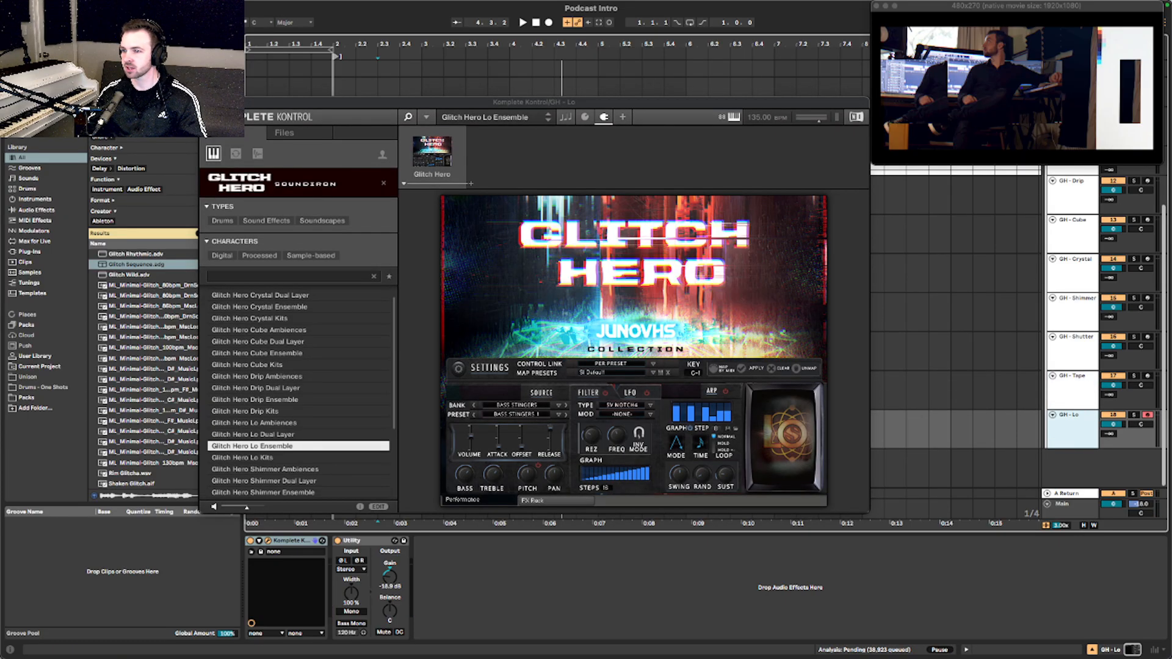
left_click(205, 102)
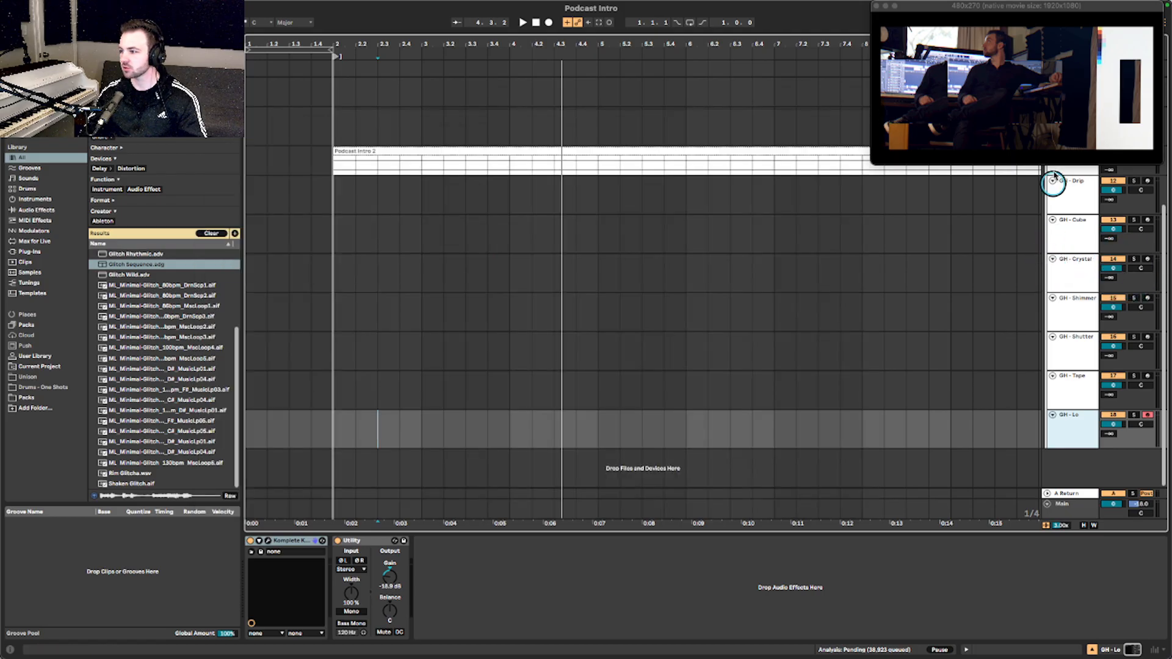
Step: Move the GH - Lo track directly below the Video track and close the video preview window
left_click_drag(1020, 10, 730, 10)
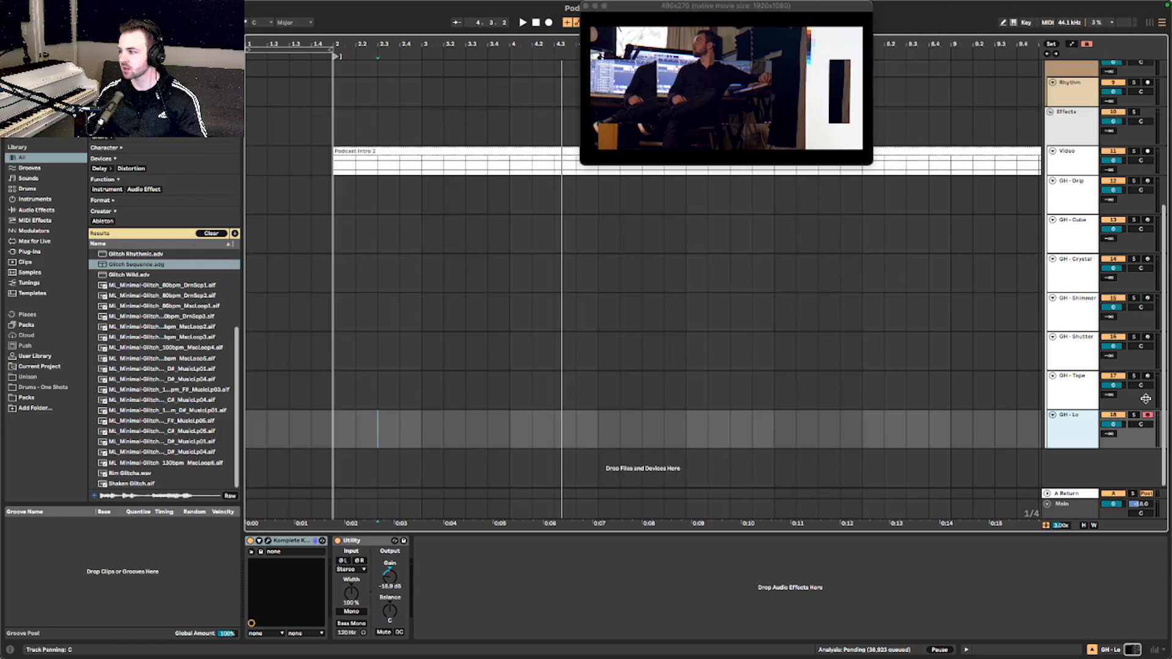
left_click_drag(1075, 432, 1076, 176)
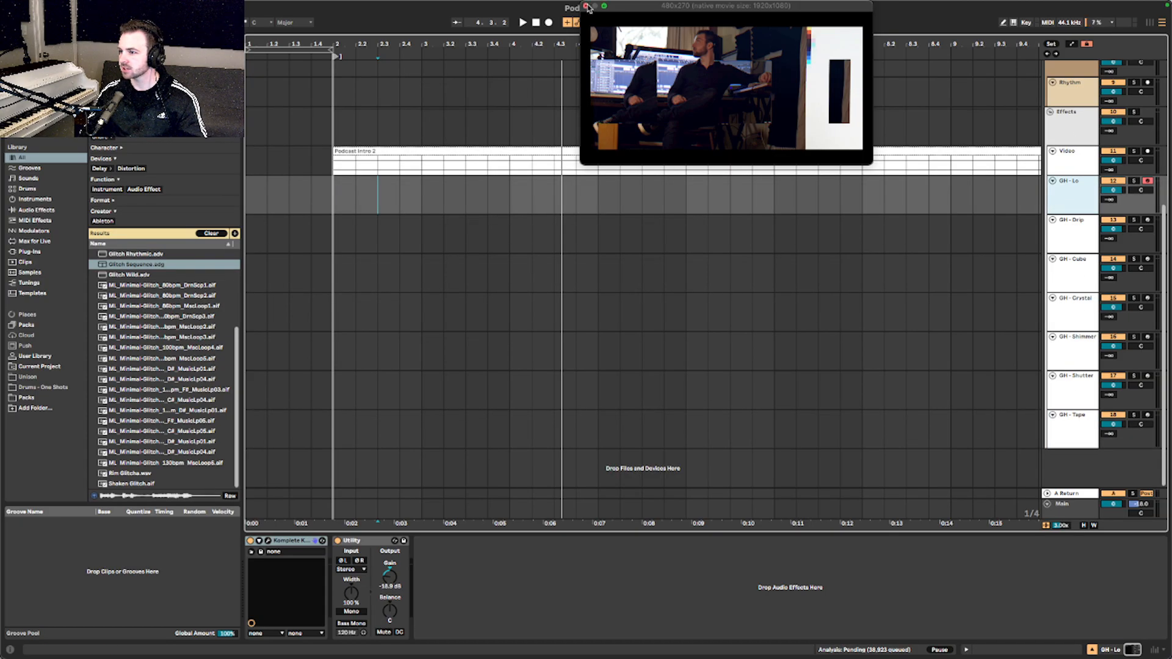
left_click(586, 6)
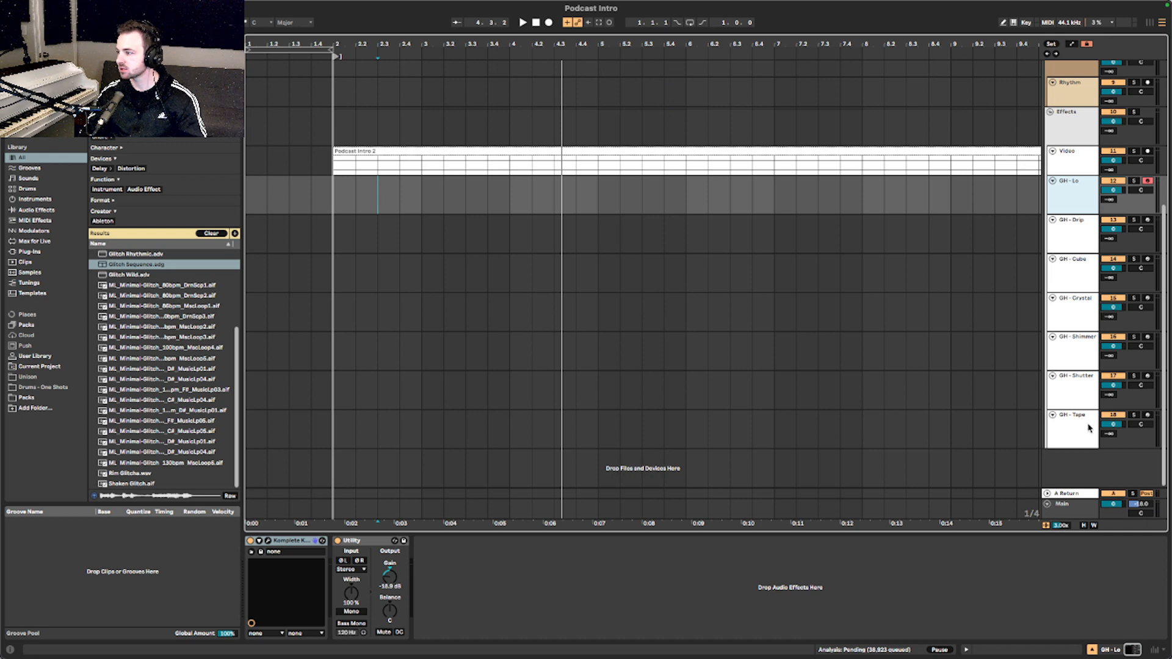
Step: Hide the browser and detail view around the arrangement, and enlarge the video window to play the intro
key("space")
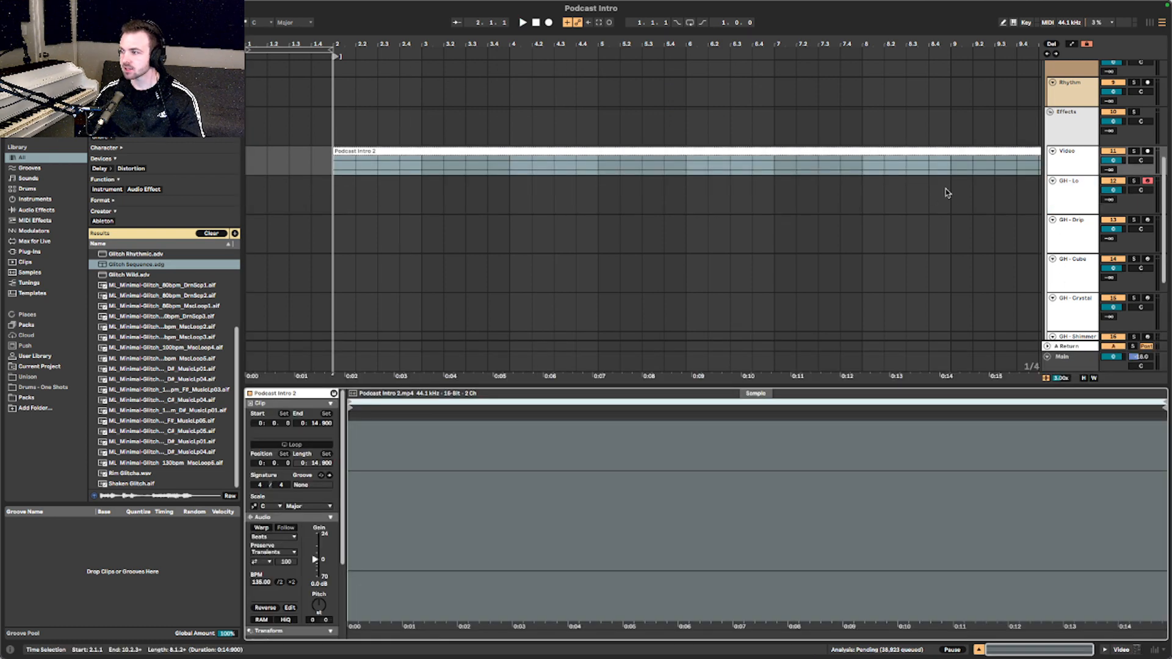
scroll(946, 193, "up", 5)
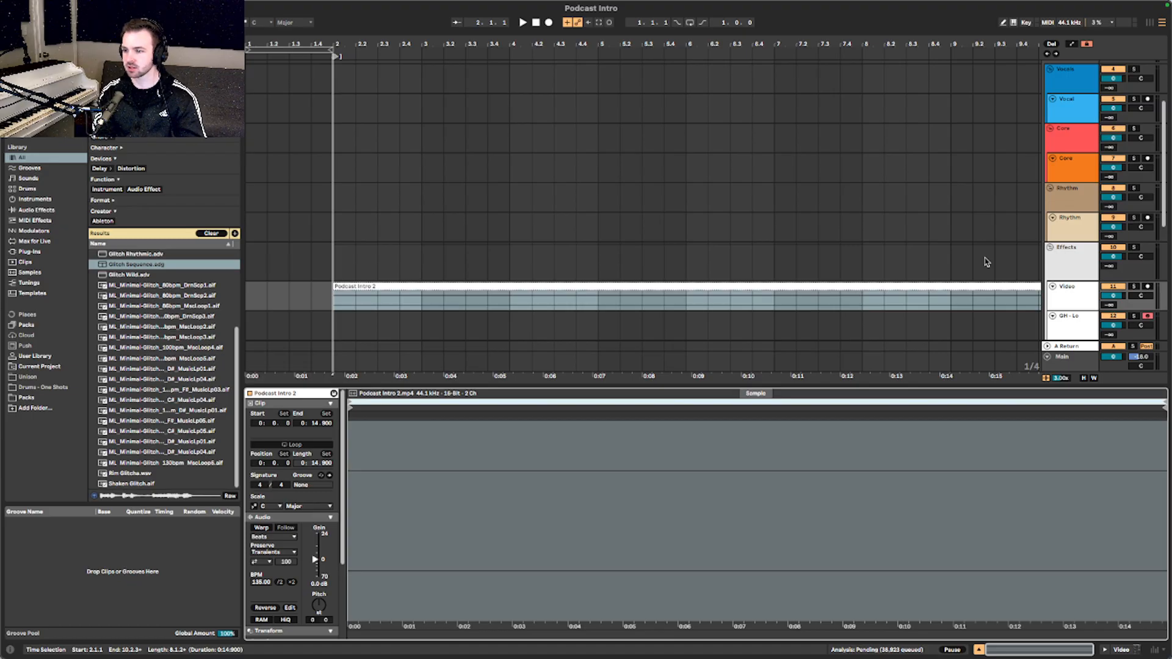
key("Tab")
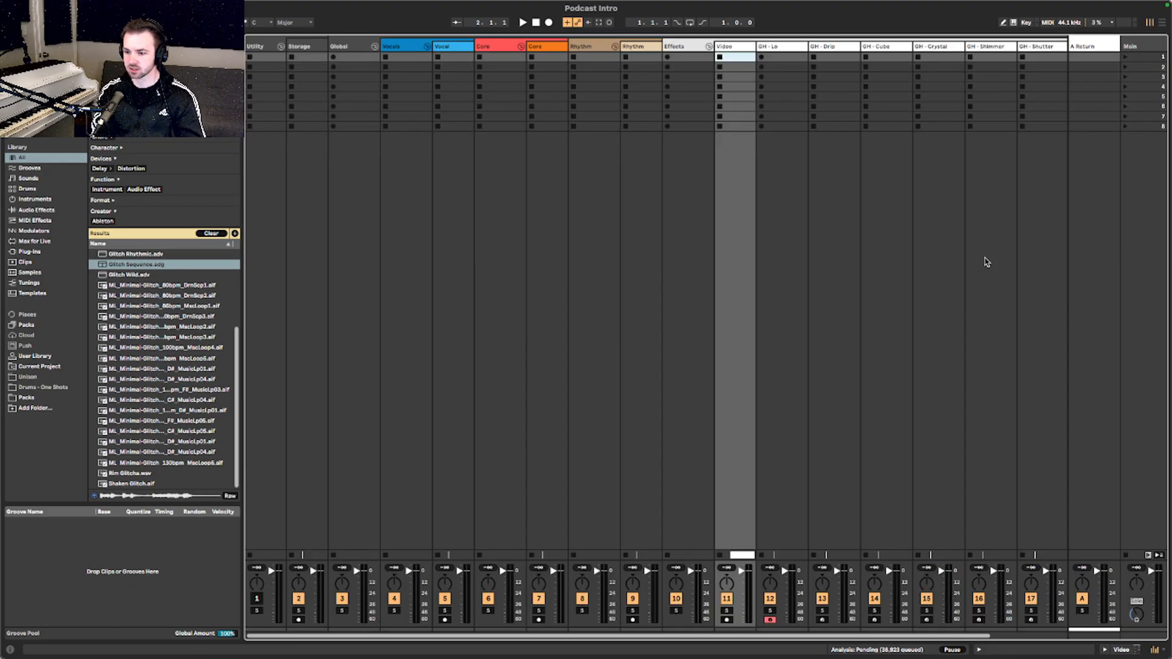
key("Tab")
key("Tab")
key("Tab")
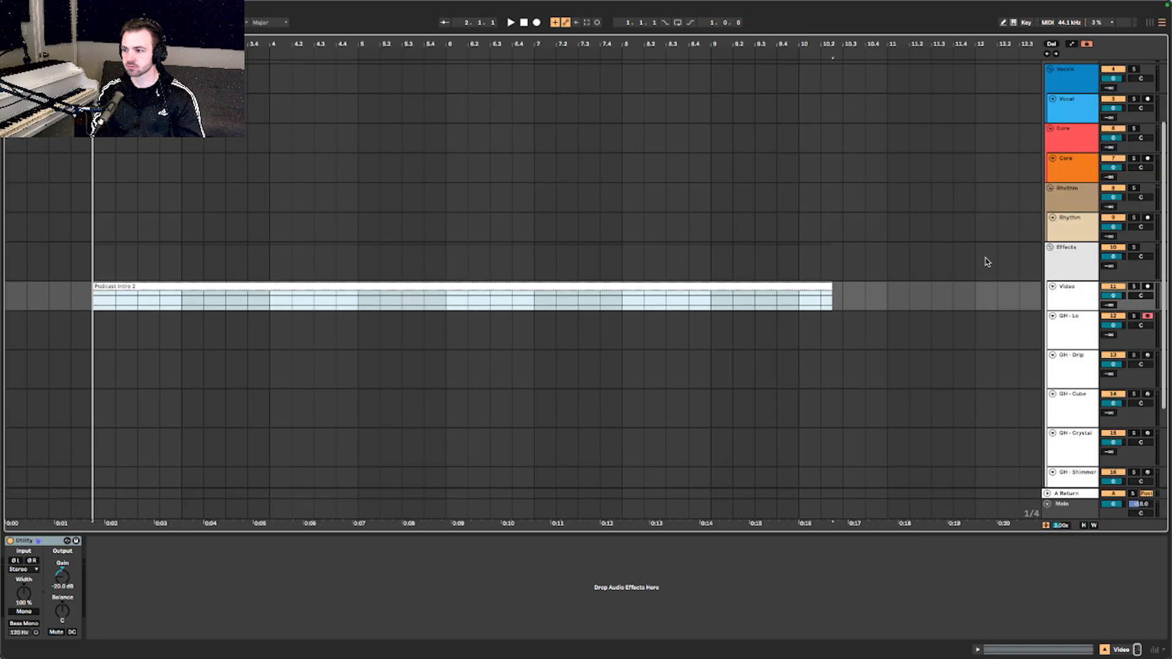
key("super+alt+l")
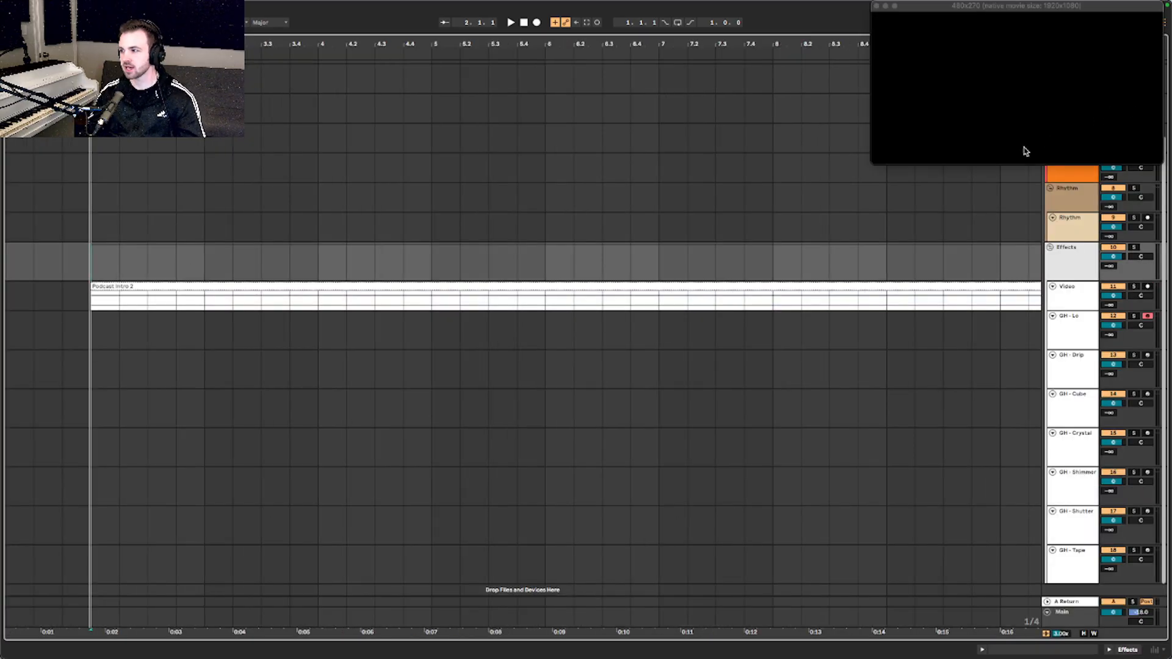
left_click_drag(874, 167, 262, 566)
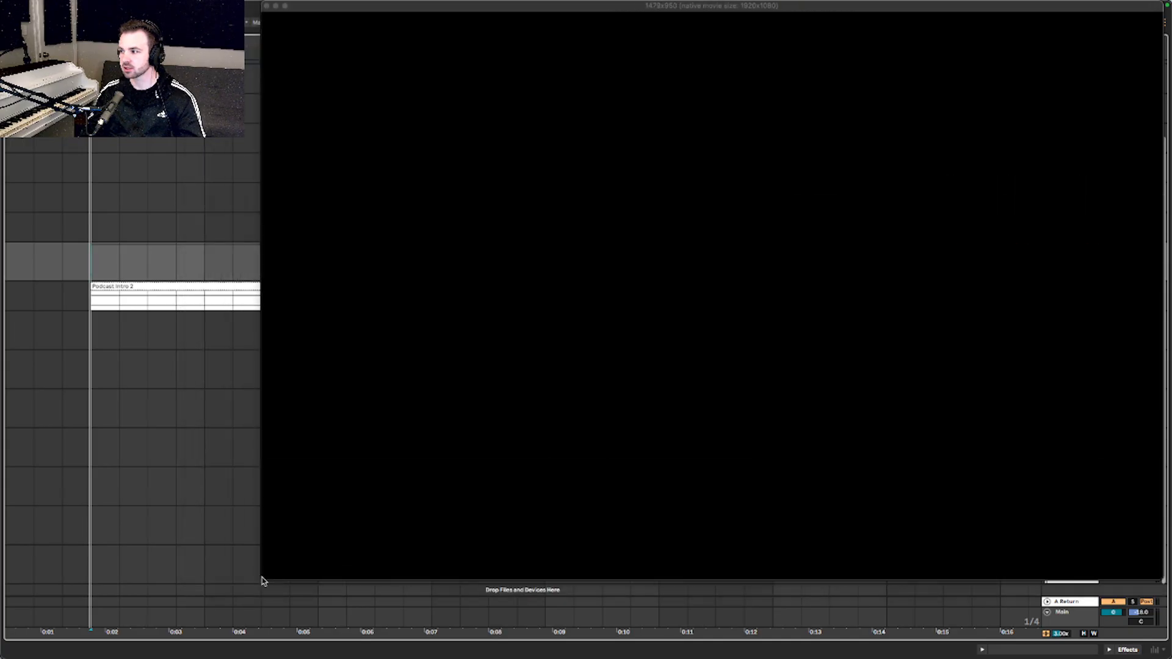
key("space")
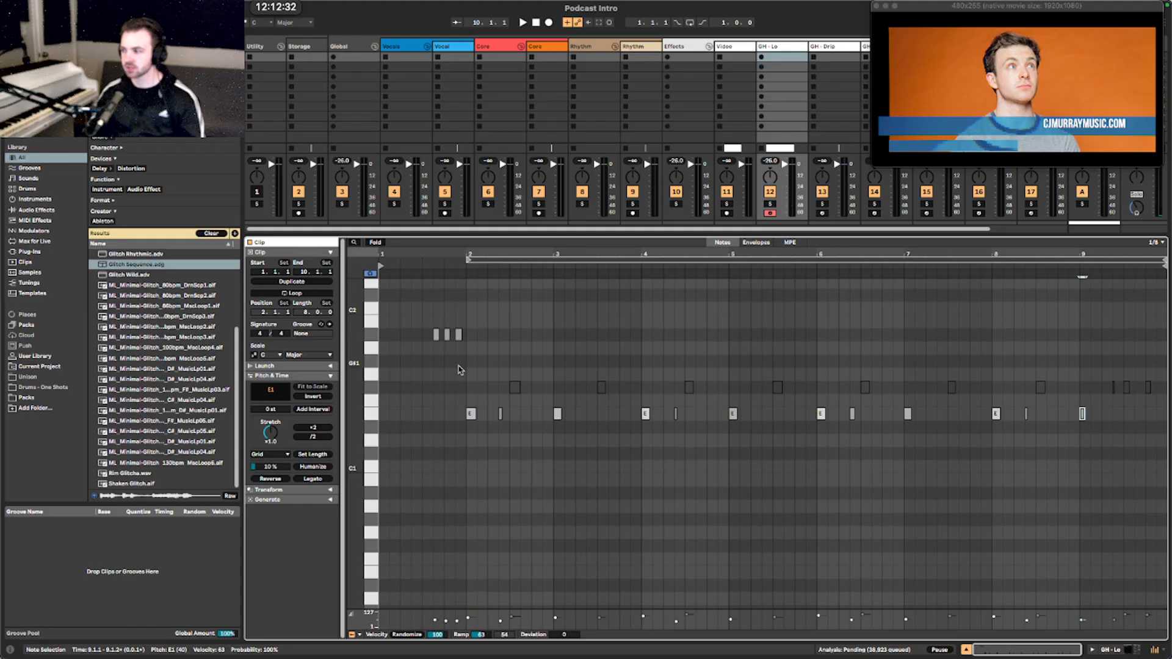
Step: Play back the GH - Lo notes against an enlarged video window, in the clip editor and in the arrangement
left_click(433, 327)
key("space")
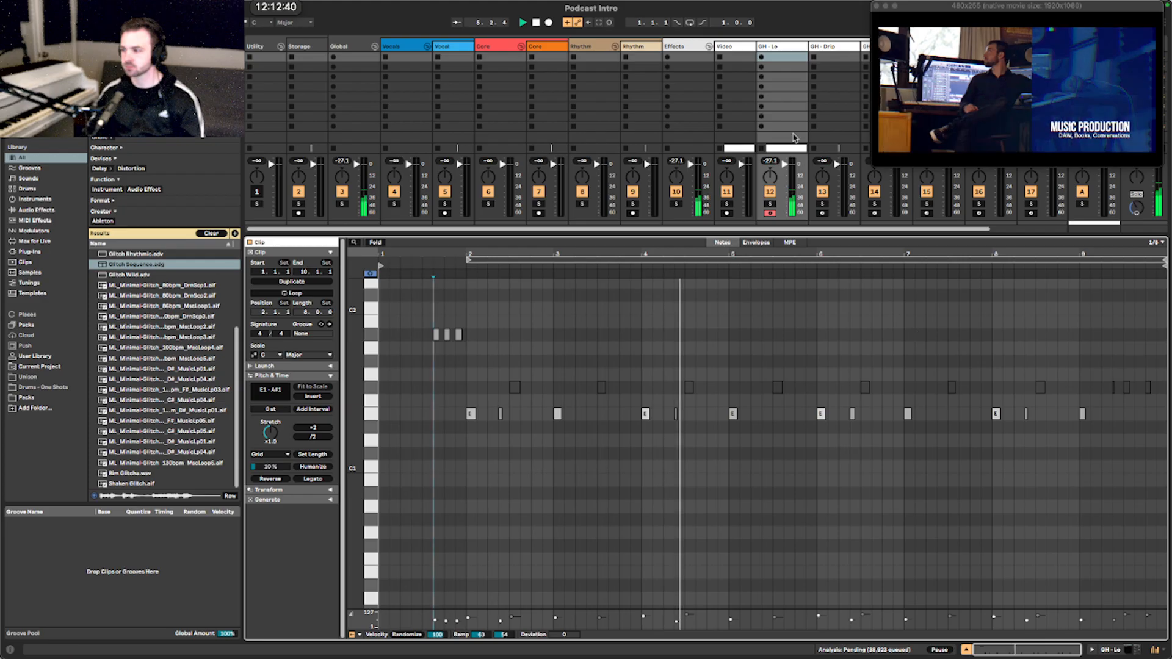
left_click_drag(875, 166, 761, 256)
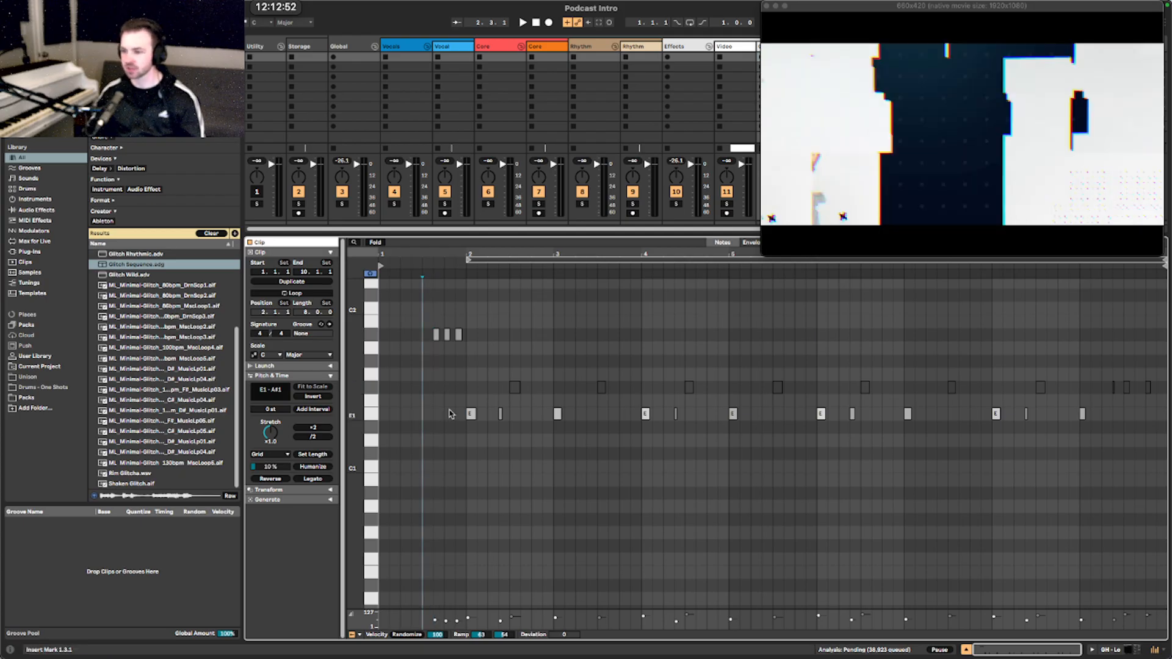
key("Tab")
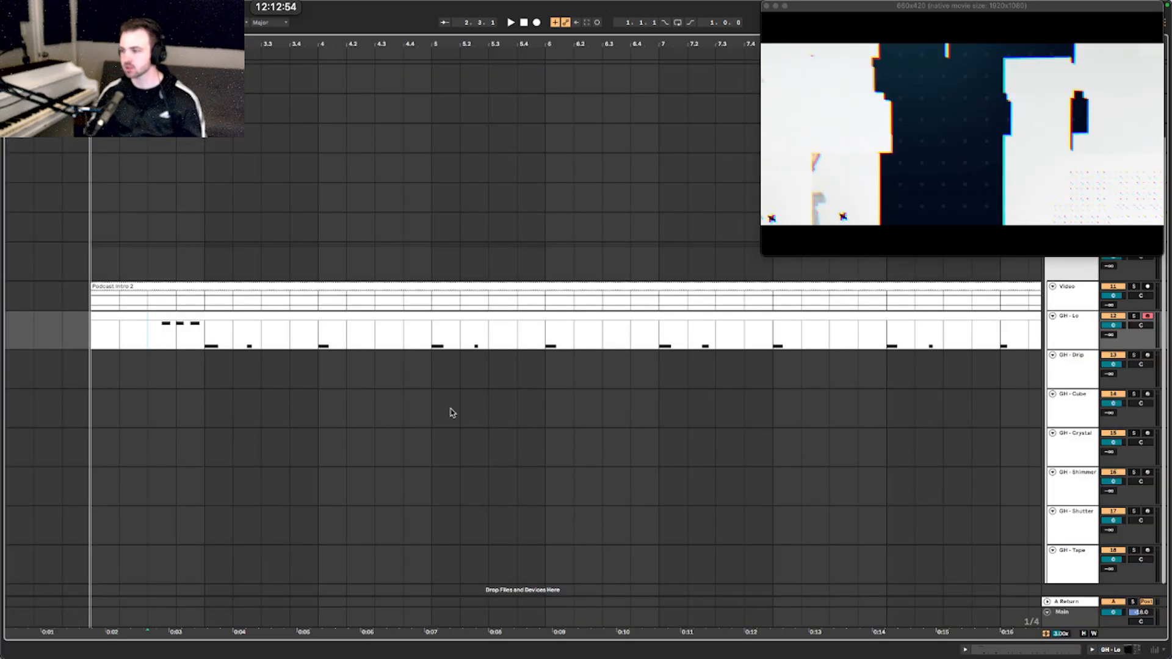
key("space")
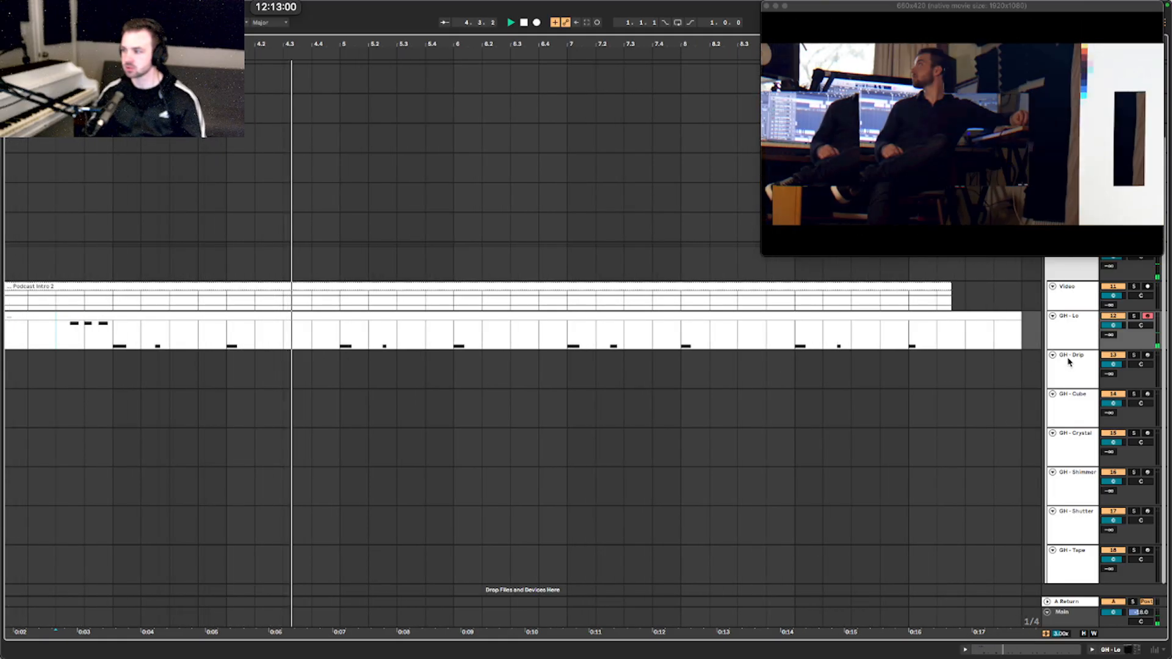
Step: Play the intro with the GH - Drip track armed and review its C3 notes, ending with the GH - Cube track selected
left_click(1068, 369)
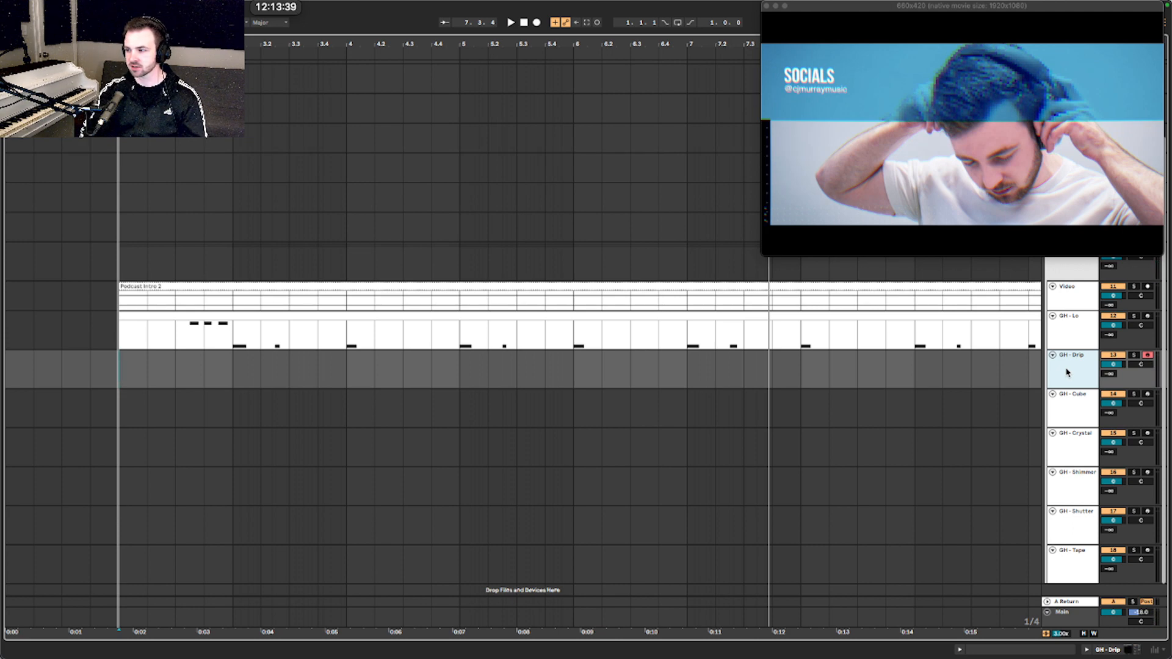
key("space")
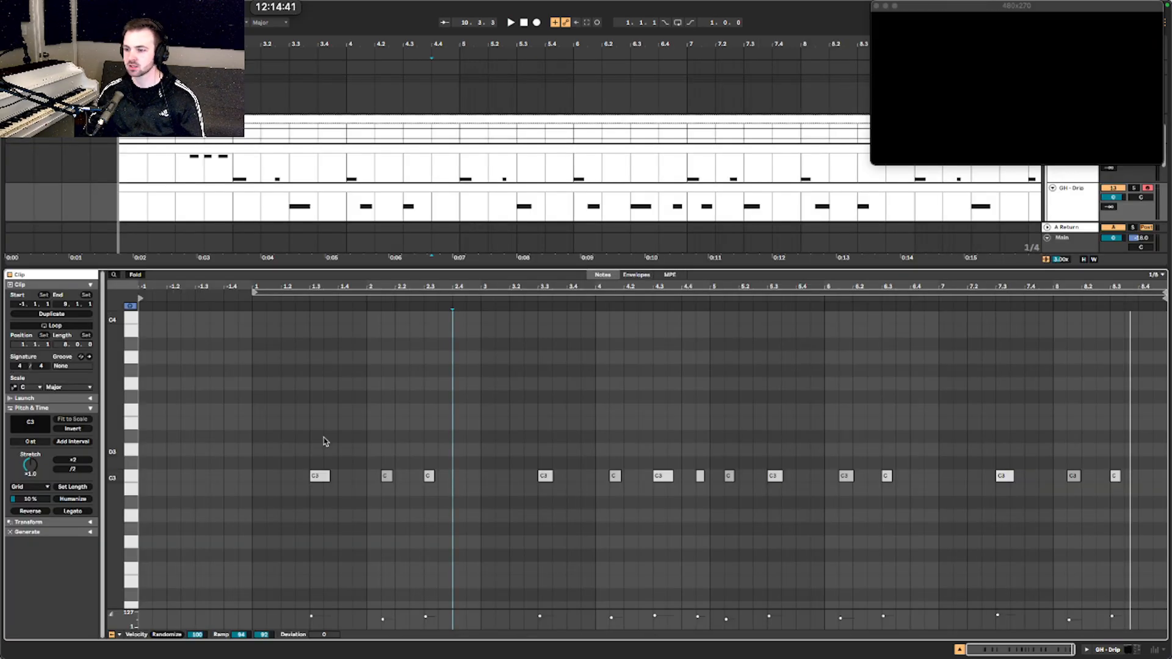
left_click(281, 426)
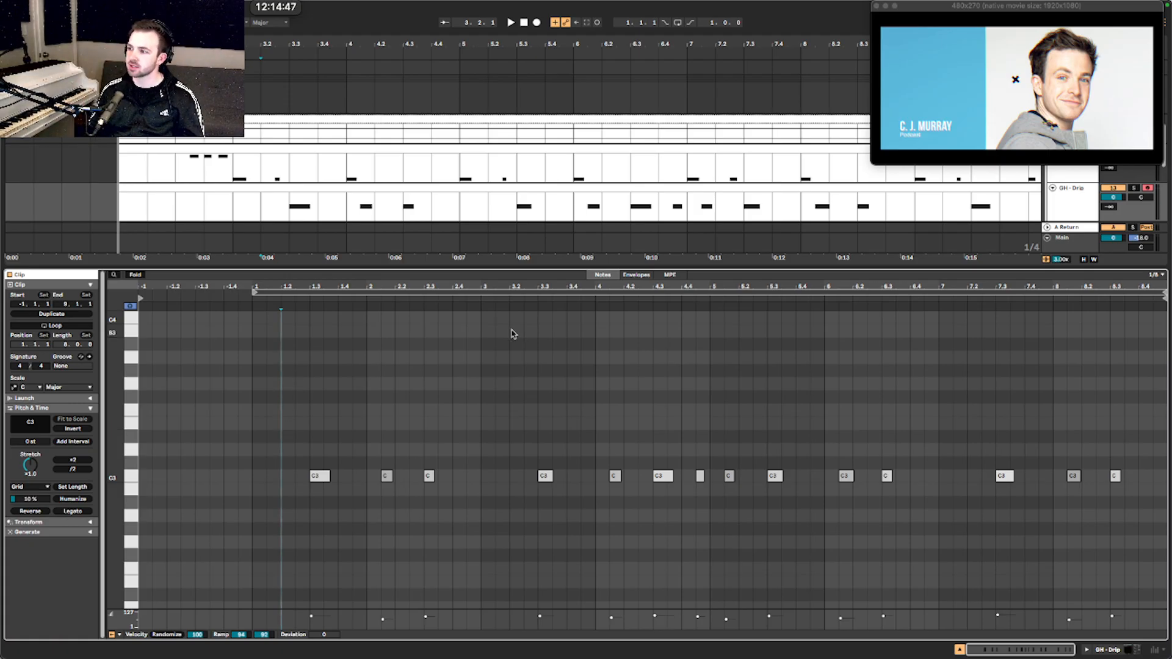
left_click(239, 374)
left_click(195, 382)
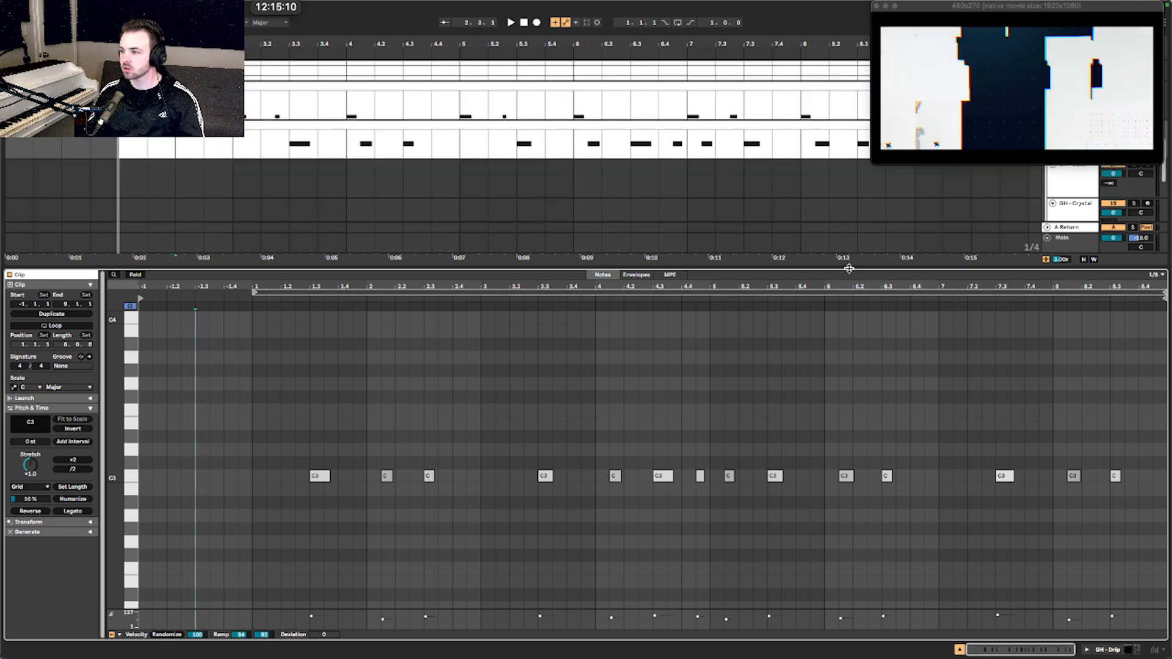
key("super+alt+l")
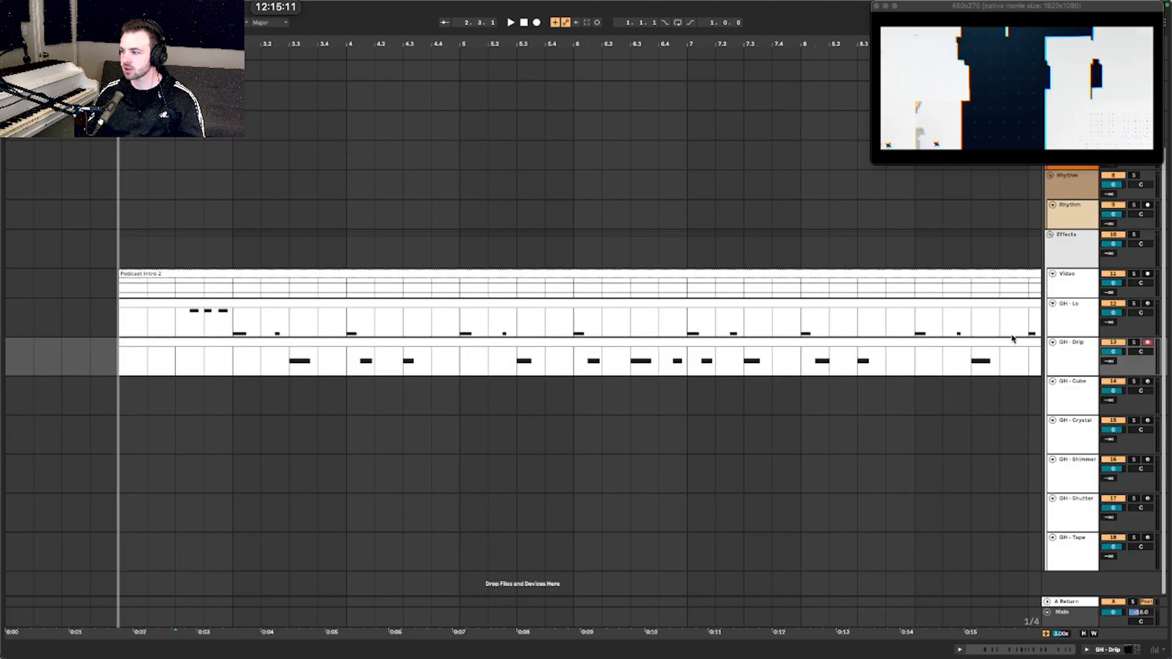
left_click(1070, 395)
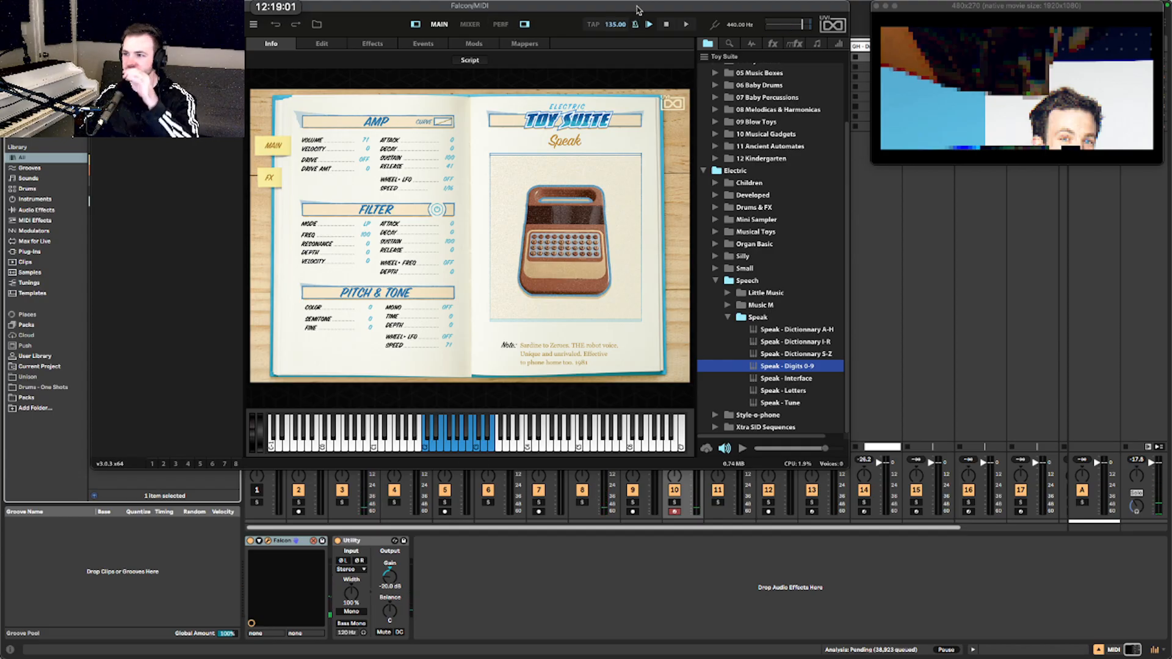
Step: Move the Falcon MIDI track between Effects and Video, and rename it "3 2 1"
left_click_drag(639, 12, 790, 127)
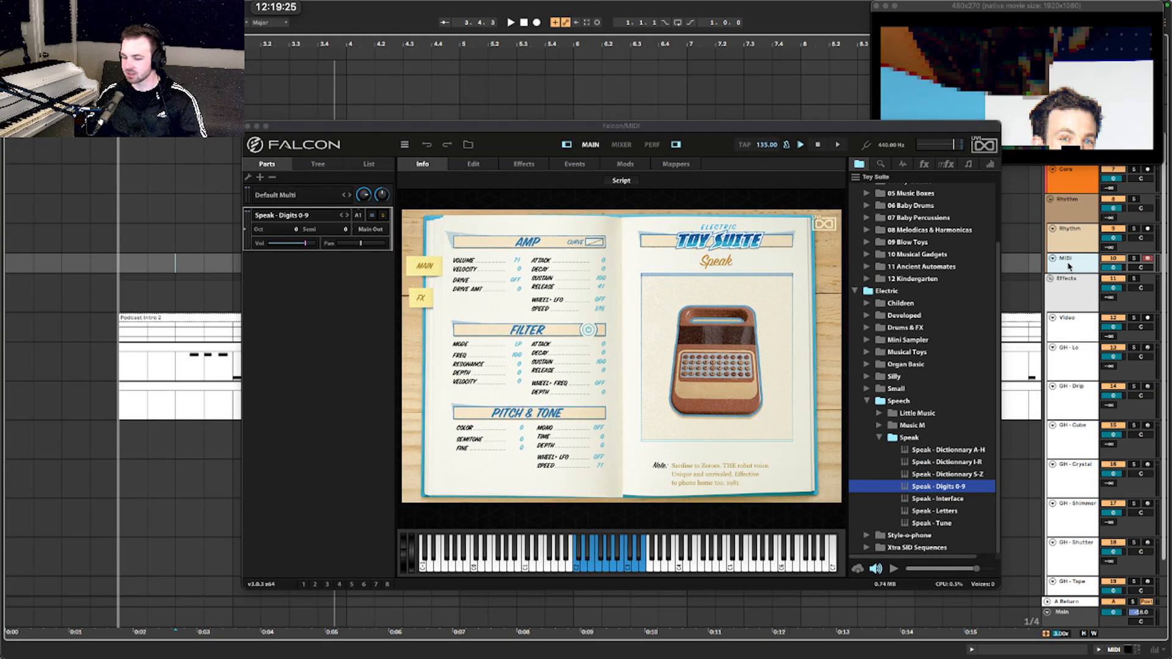
left_click_drag(1073, 279, 1077, 330)
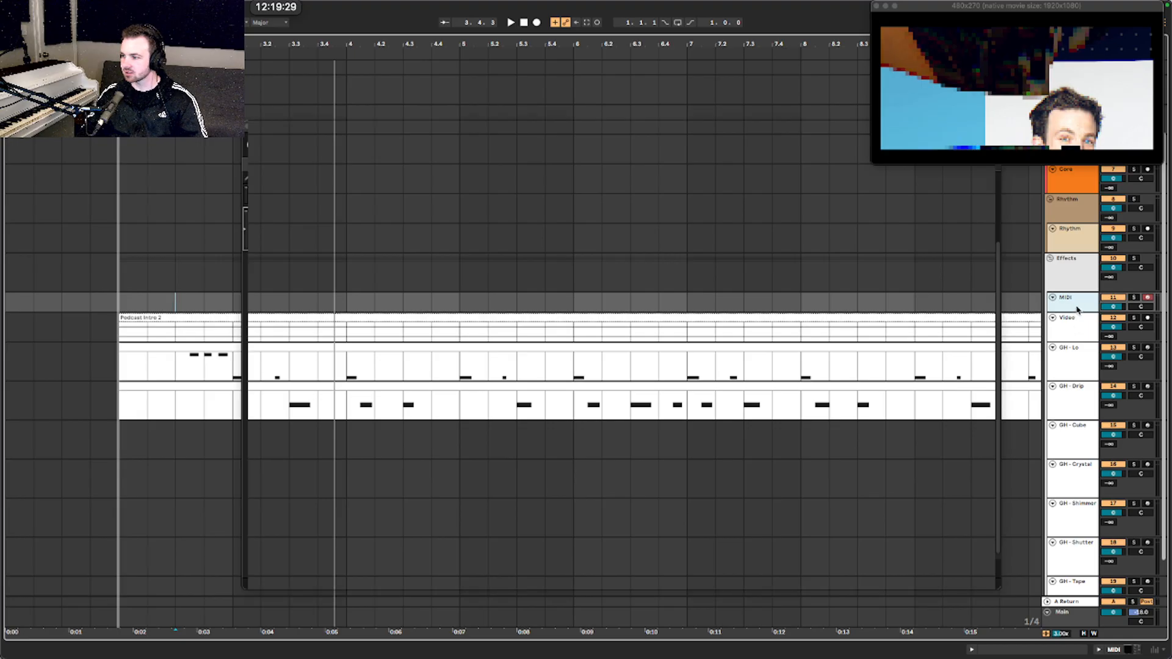
key("super+r")
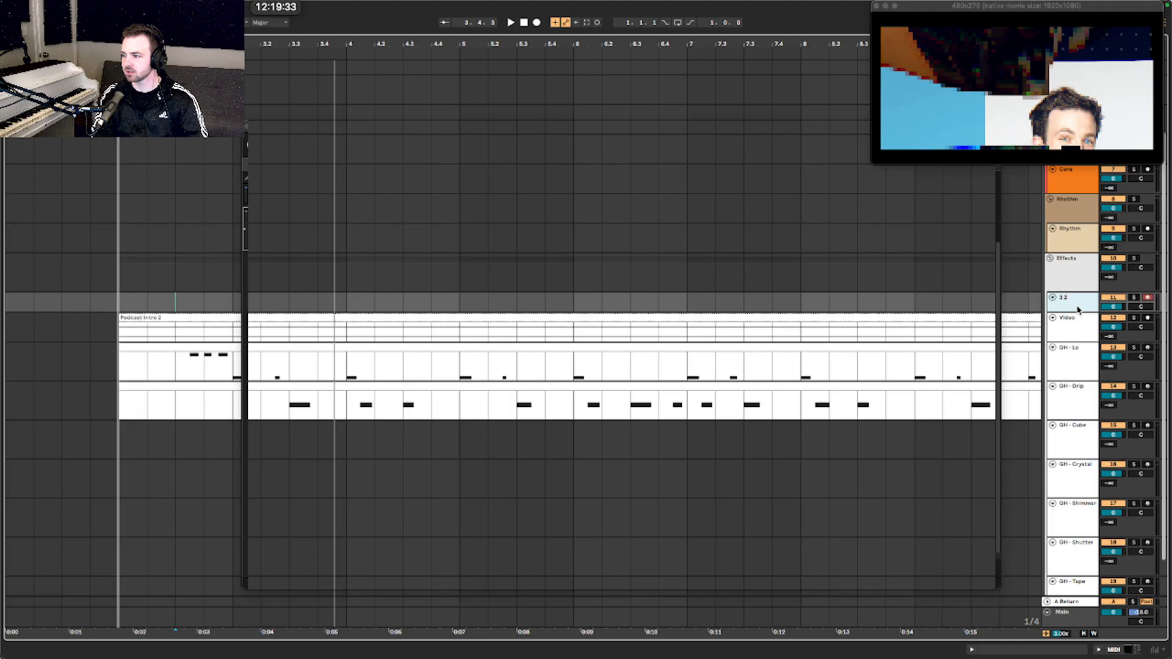
key("Return")
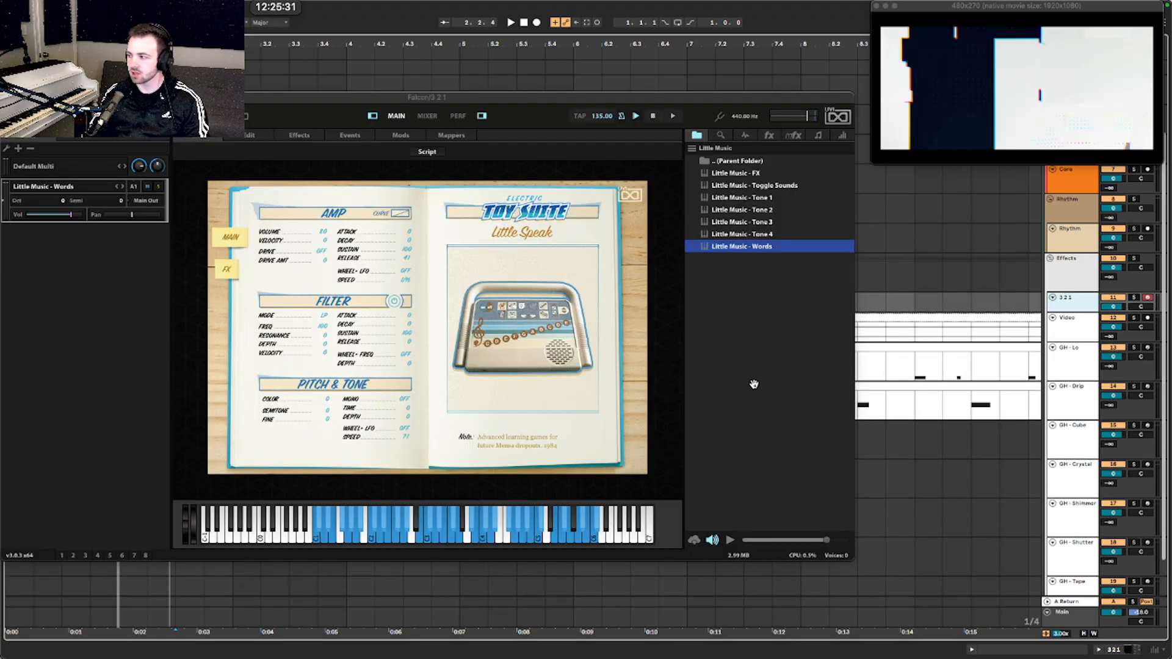
Step: Audition the sounds of Falcon's Little Music - Words preset on different keys of its keyboard
left_click(390, 520)
left_click(384, 523)
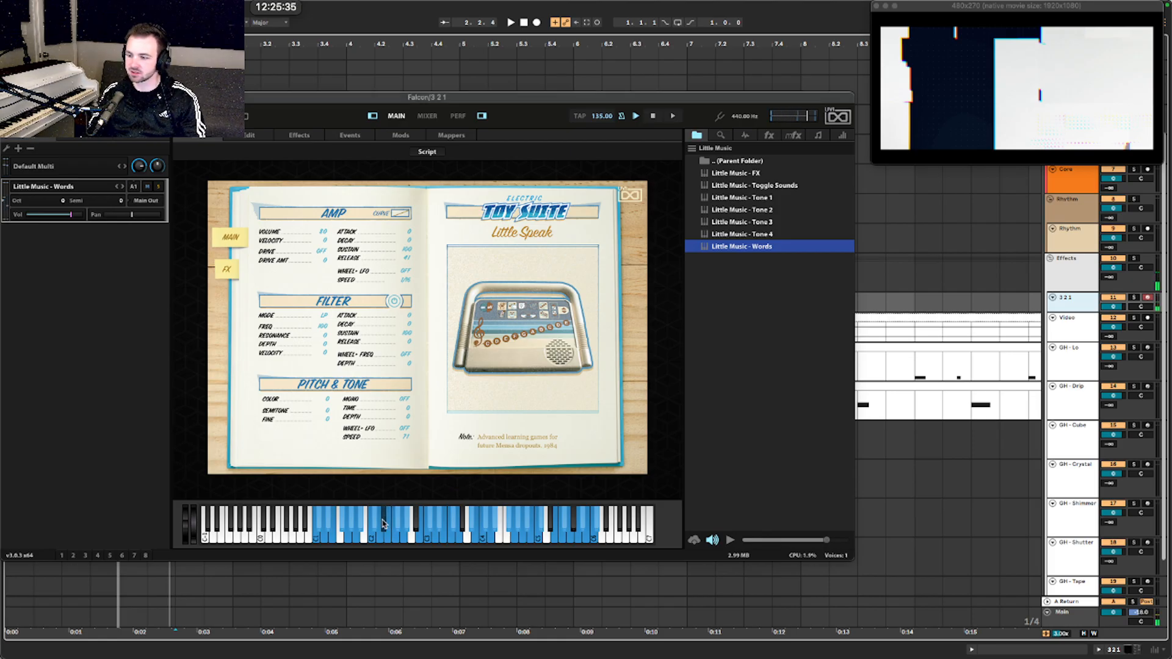
left_click(379, 524)
left_click(375, 525)
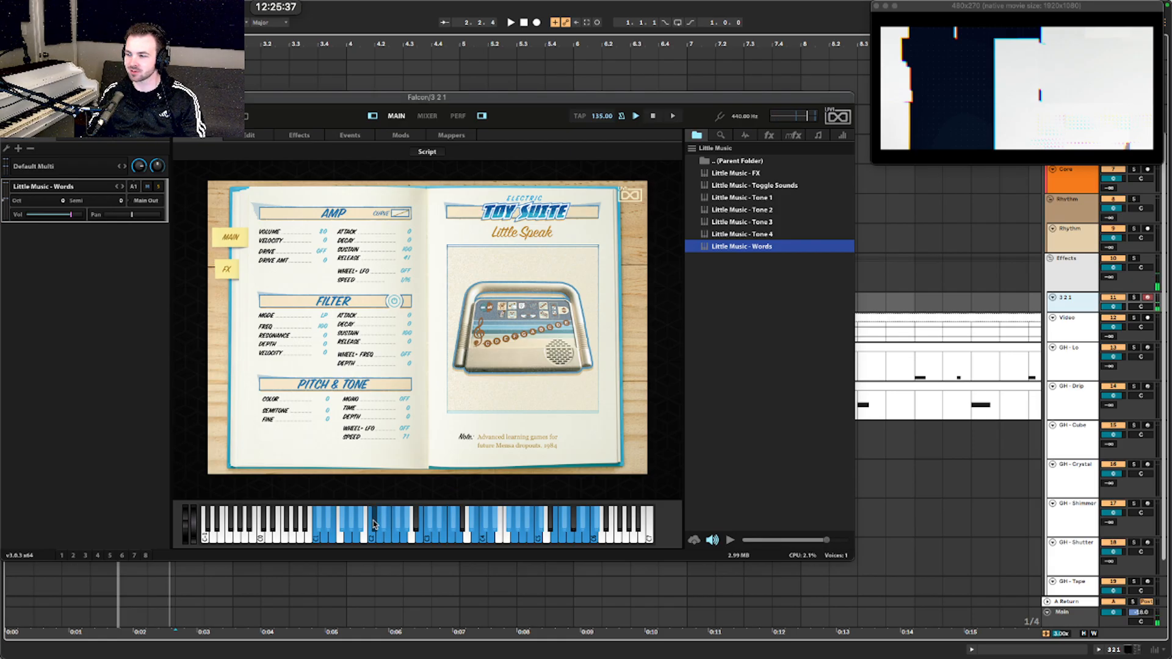
left_click(367, 524)
left_click(359, 524)
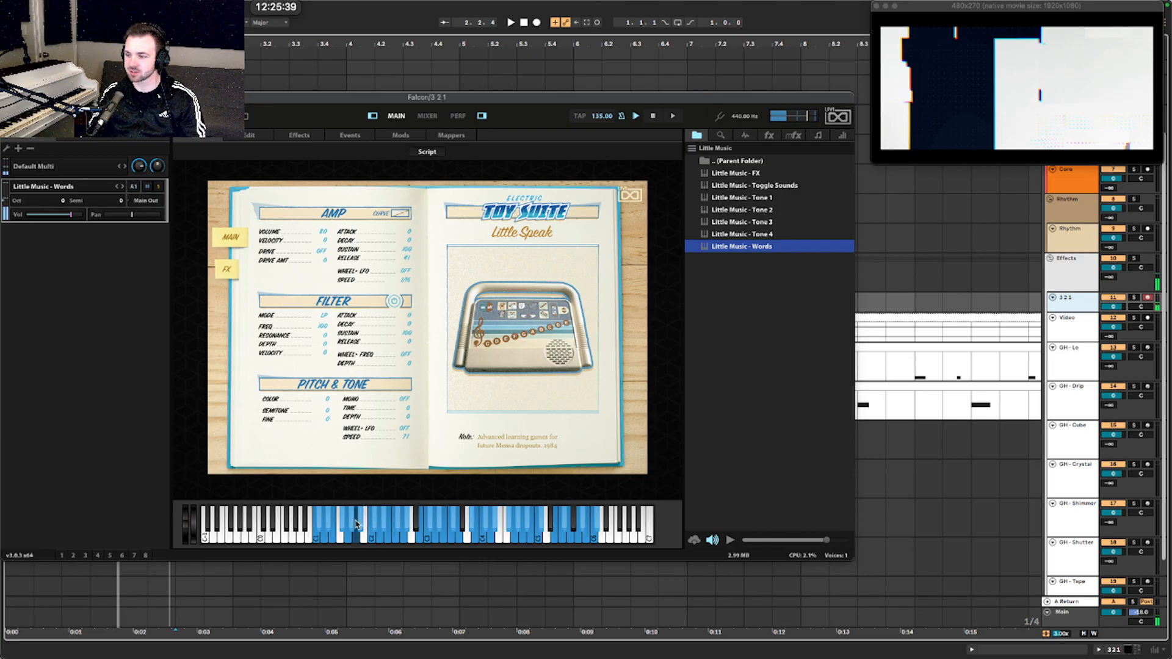
left_click(437, 540)
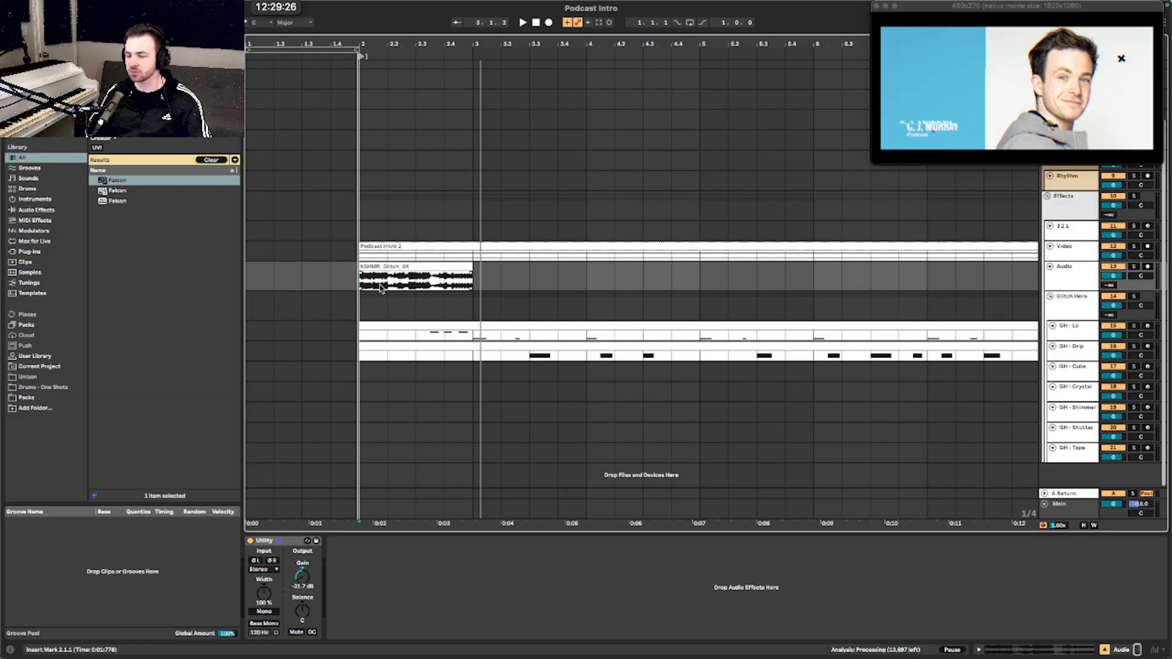
Step: Play the KSHMR glitch loop together with the Glitch Hero parts and the video from bar 2
key("space")
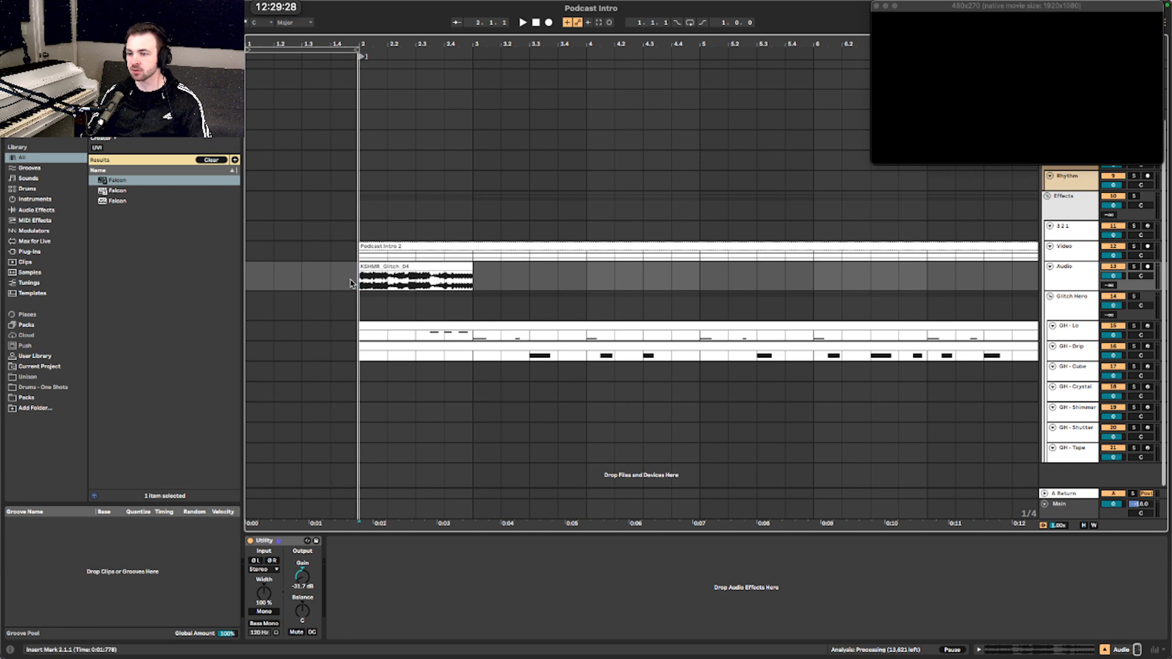
key("space")
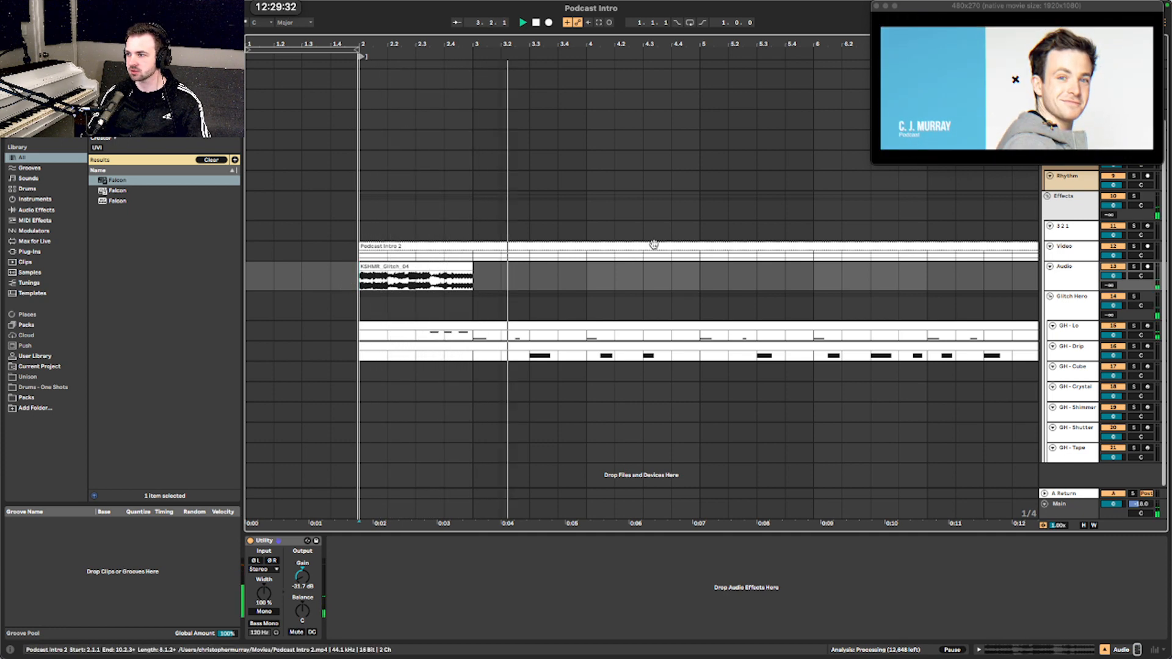
key("space")
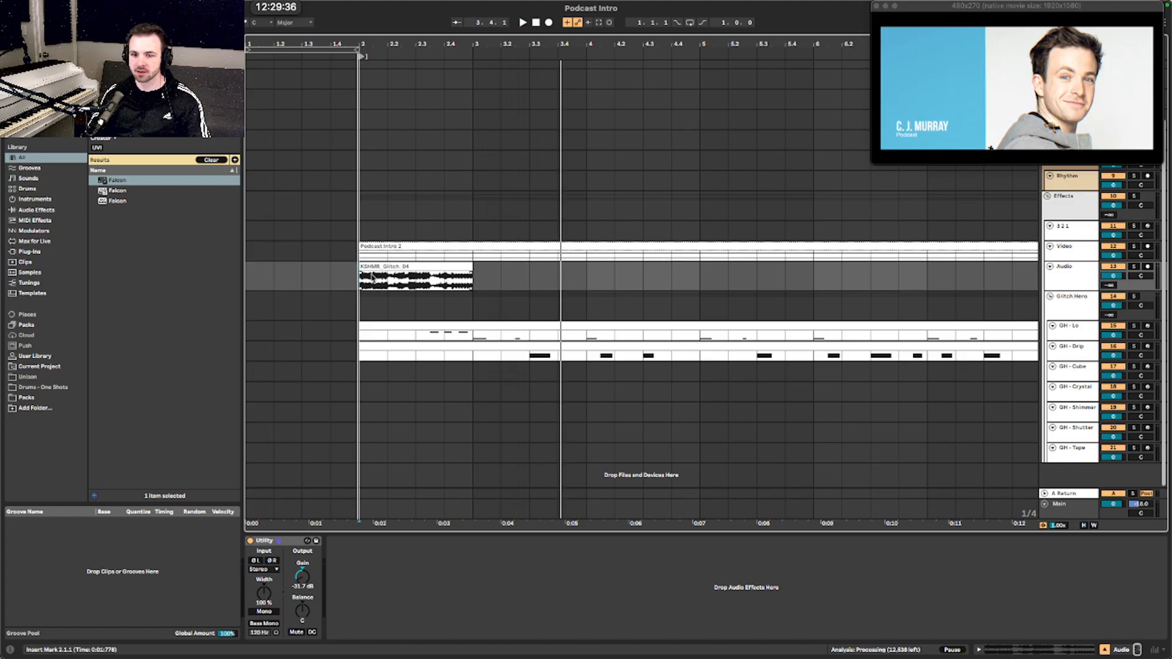
key("space")
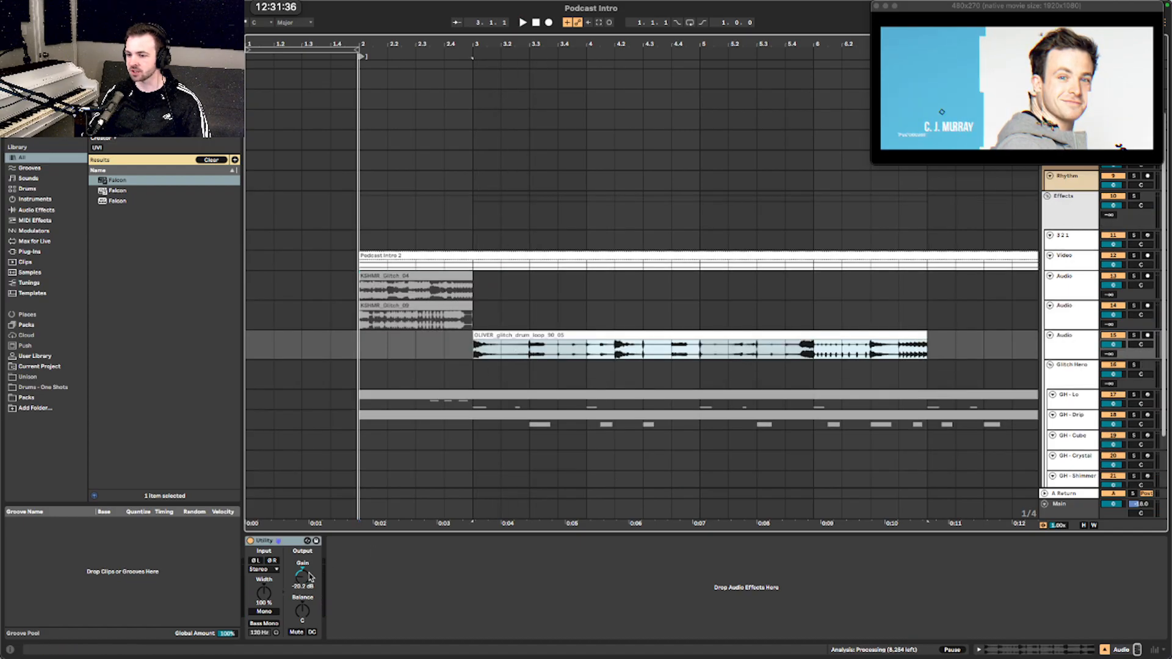
Step: Adjust the Utility gain on the OLIVER glitch drum loop track and play it with the SAMPLIFIRE bass glitch loop
left_click_drag(310, 577, 309, 577)
key("space")
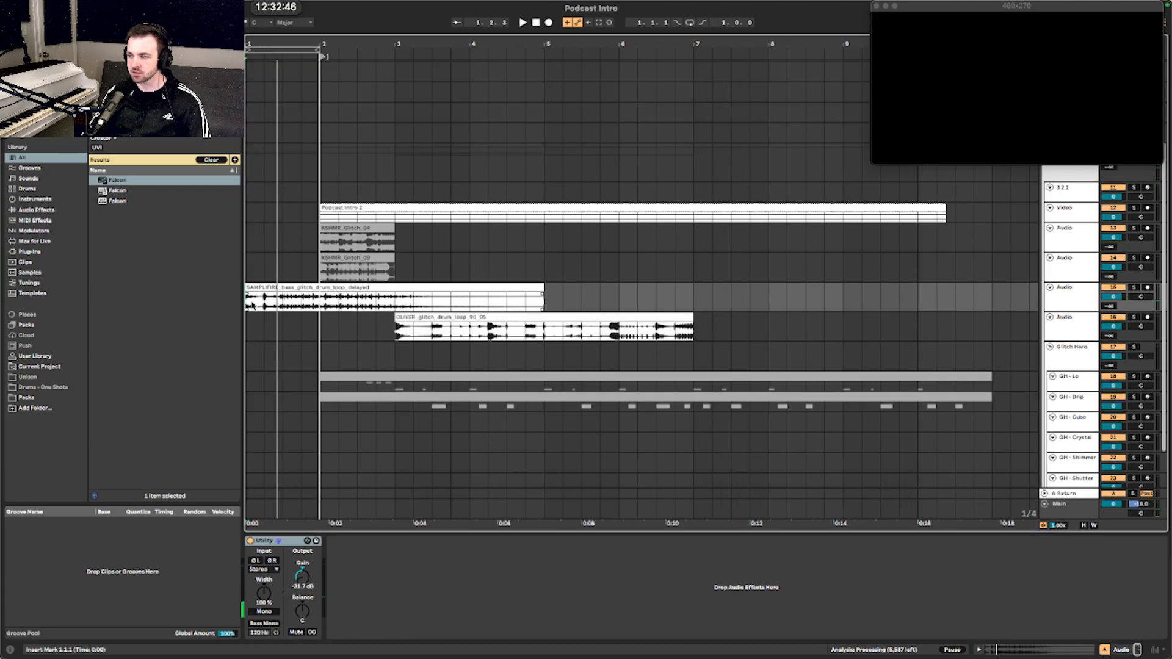
key("space")
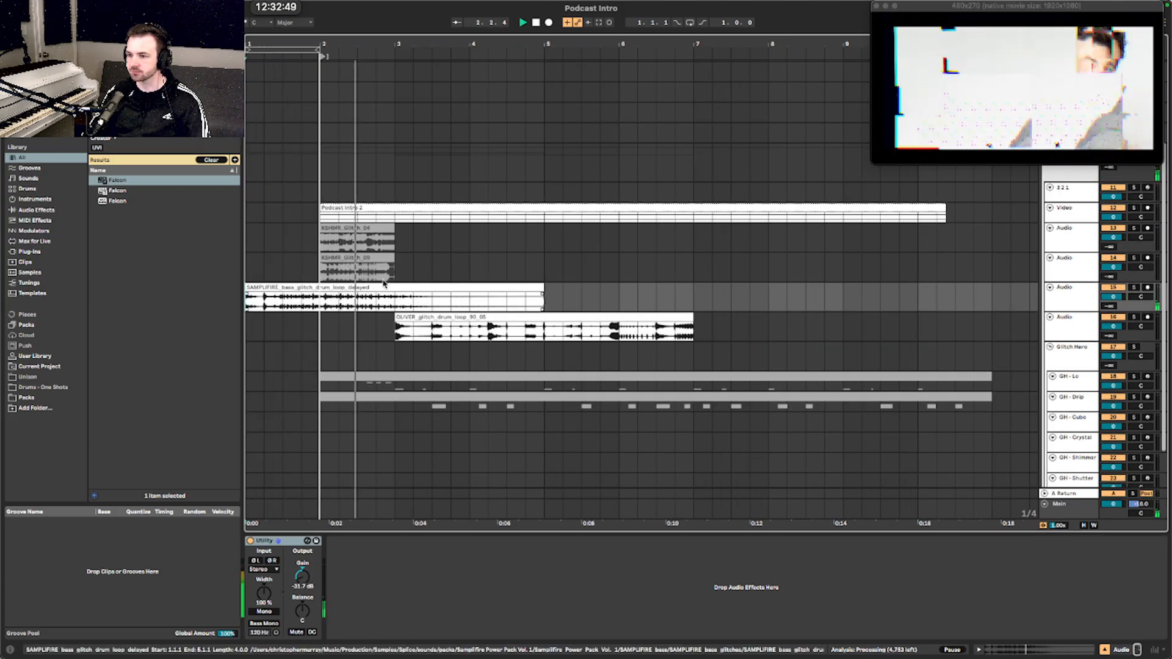
left_click(420, 327)
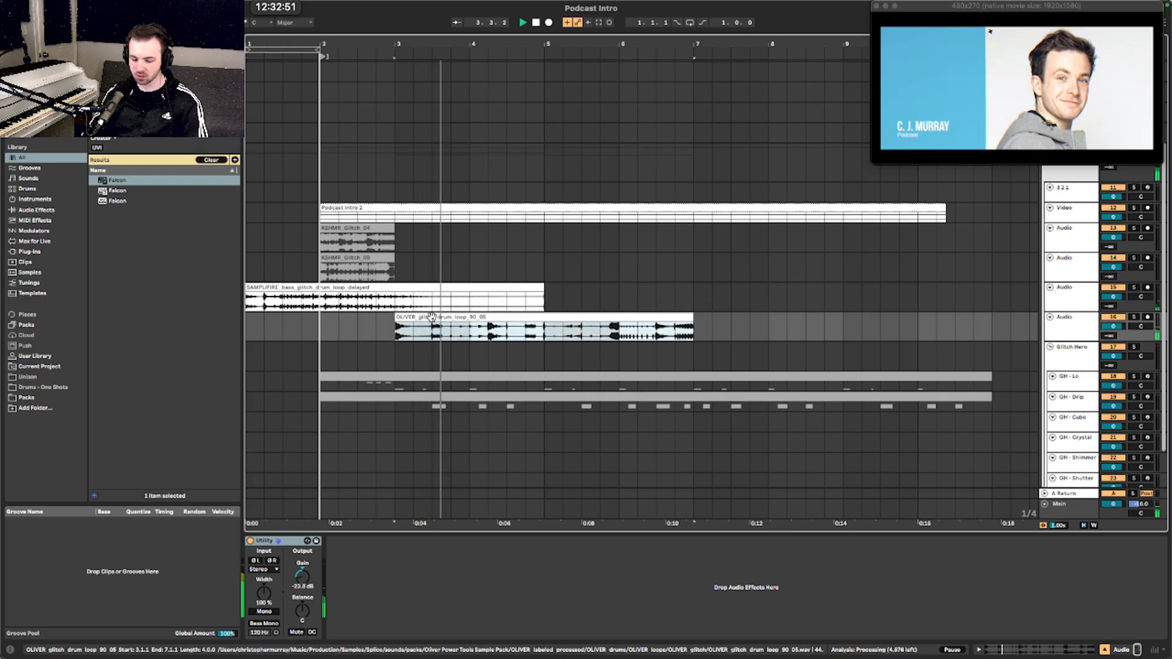
Step: Cut away the SAMPLIFIRE bass glitch loop before 3.2.1, and place the remaining part reversed at bar 2
left_click(411, 301)
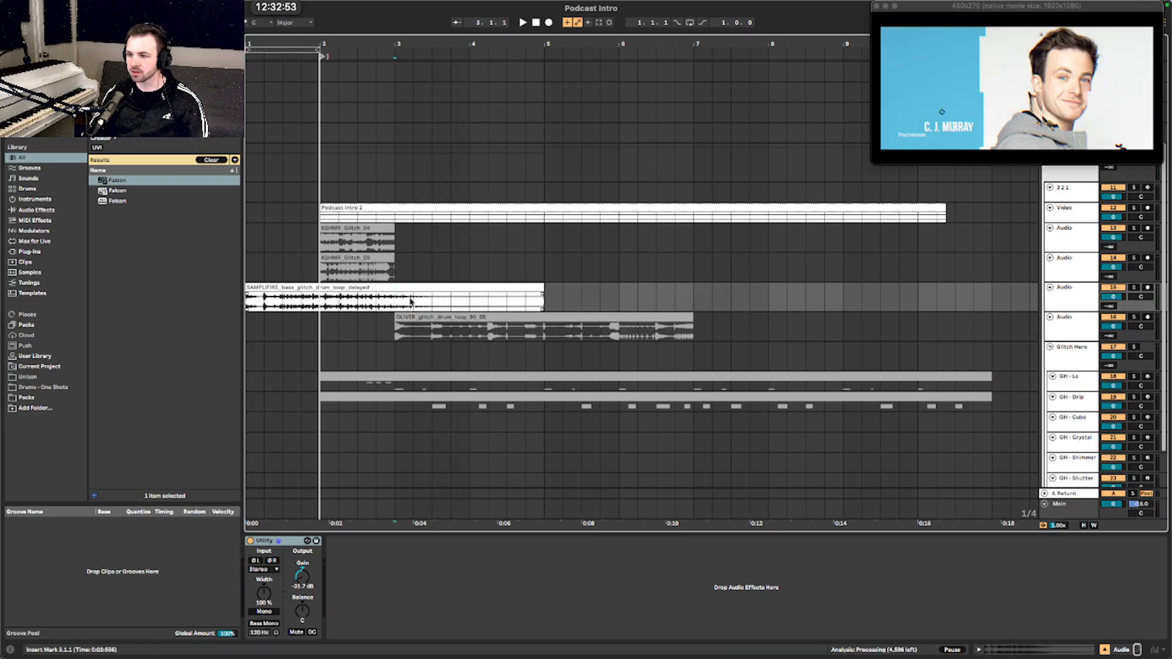
key("super+e")
left_click(391, 293)
key("Delete")
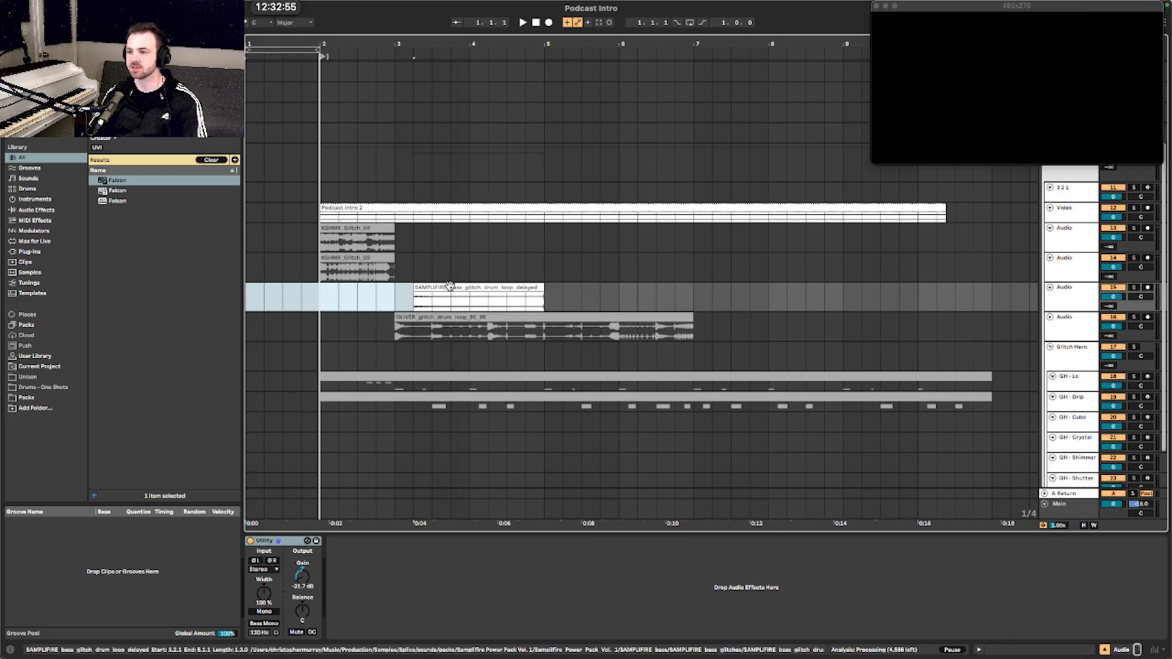
left_click_drag(450, 287, 356, 301)
key("r")
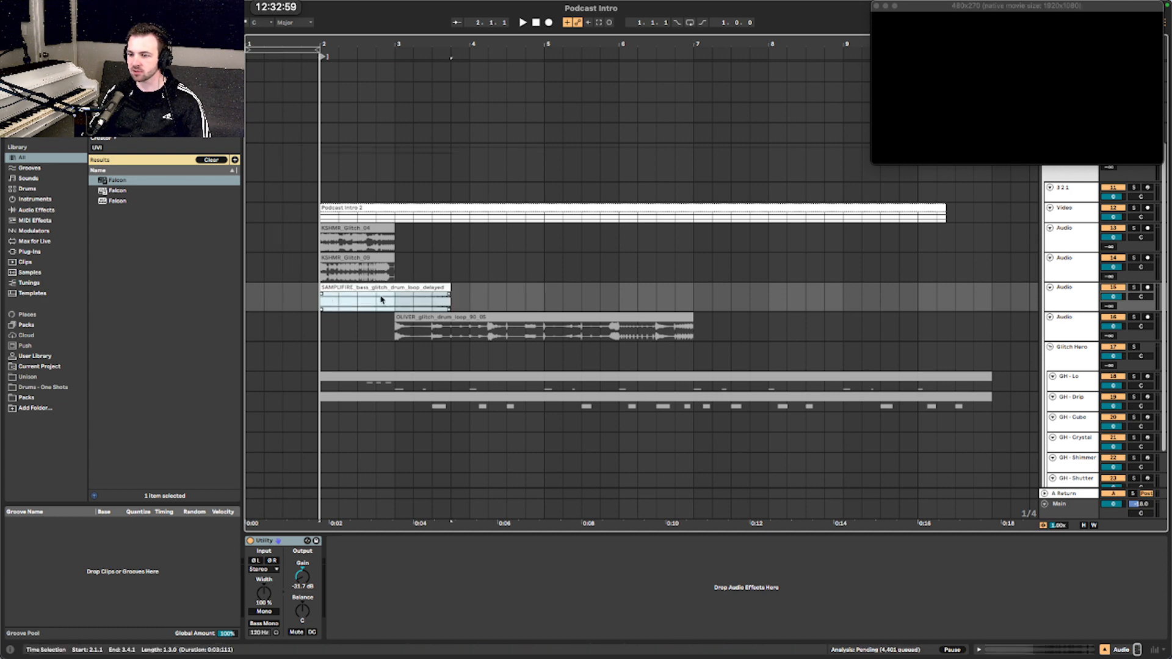
Step: Shift the reversed SAMPLIFIRE clip one bar earlier and delete the part before bar 2
left_click_drag(393, 301, 312, 300)
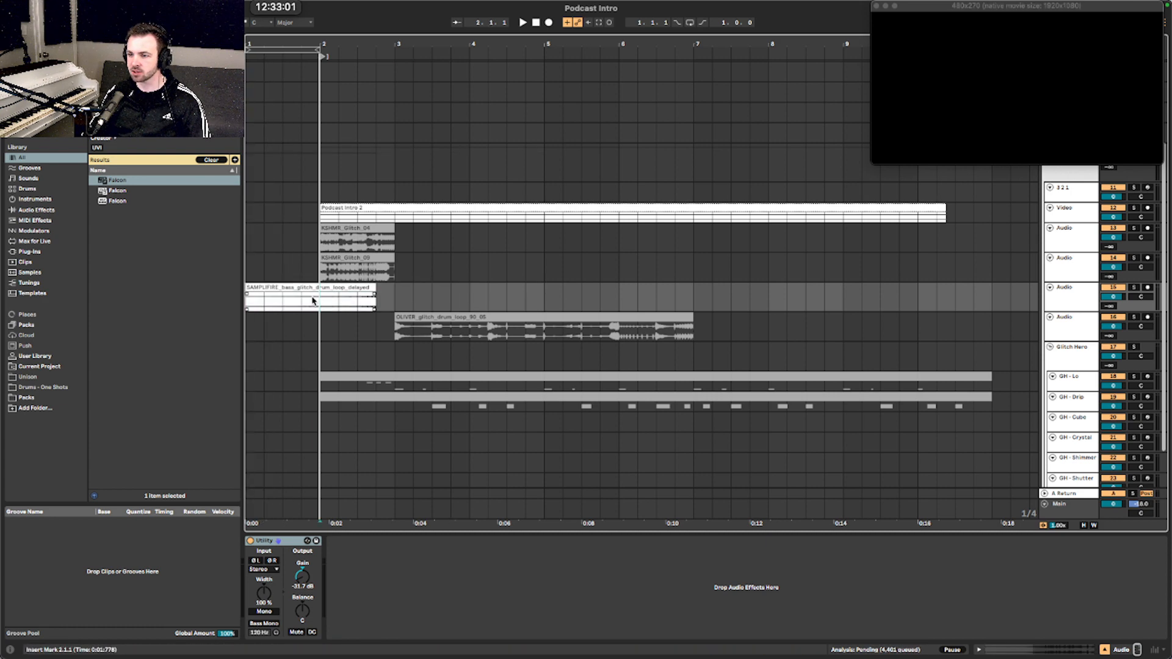
key("super+e")
left_click(311, 288)
key("Delete")
left_click(318, 301)
key("space")
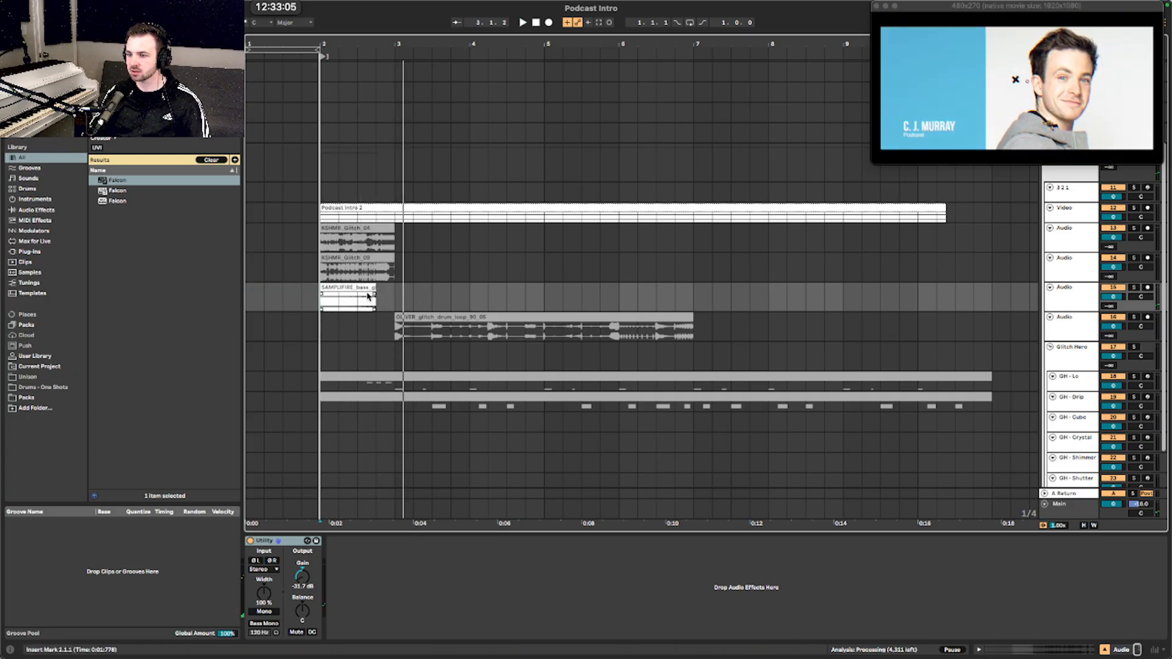
Step: Extend the reversed SAMPLIFIRE clip to bar 3 and give it a fade-in up to 2.4.1
left_click_drag(375, 288, 393, 288)
key("space")
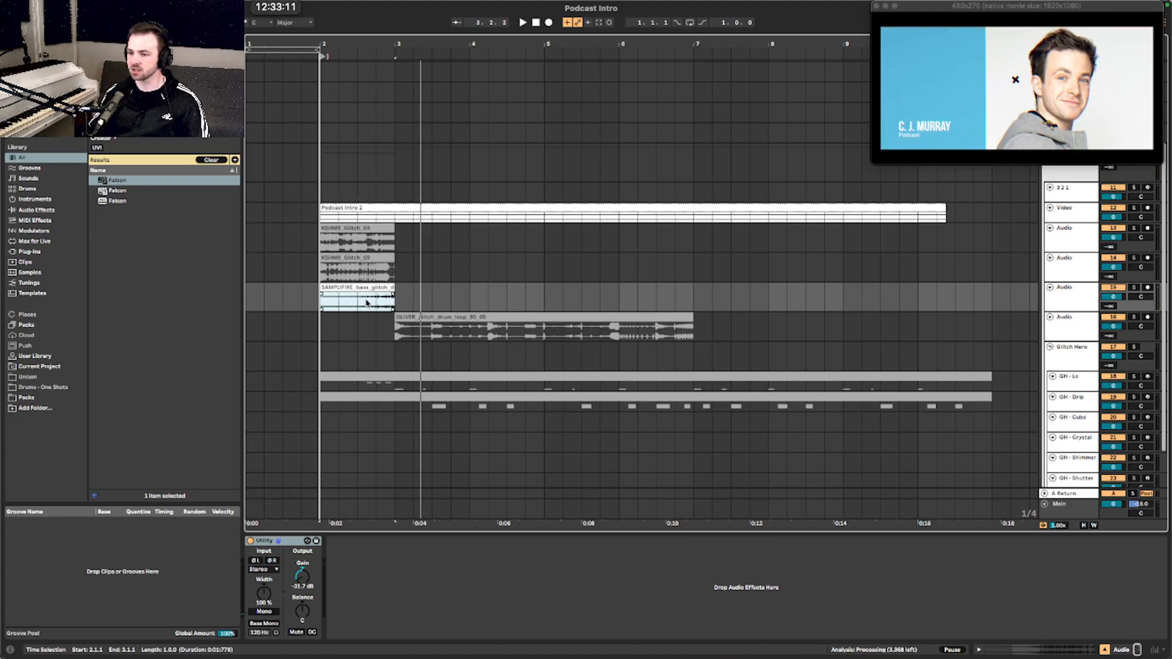
left_click_drag(291, 307, 367, 300)
key("alt+super+f")
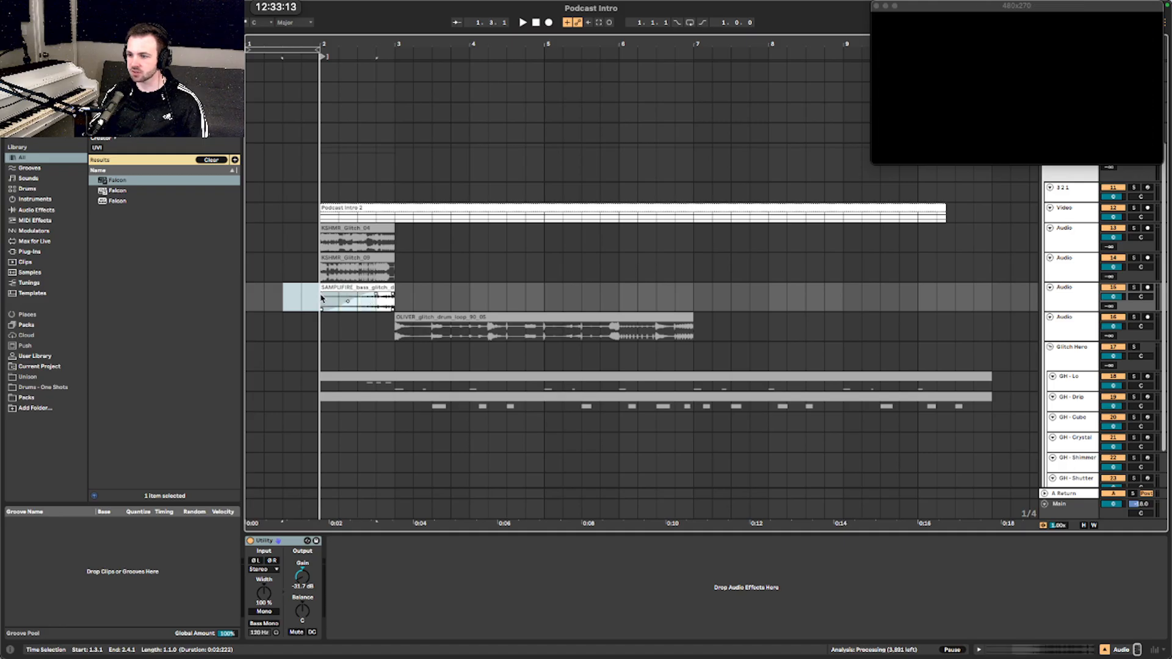
left_click(317, 298)
key("space")
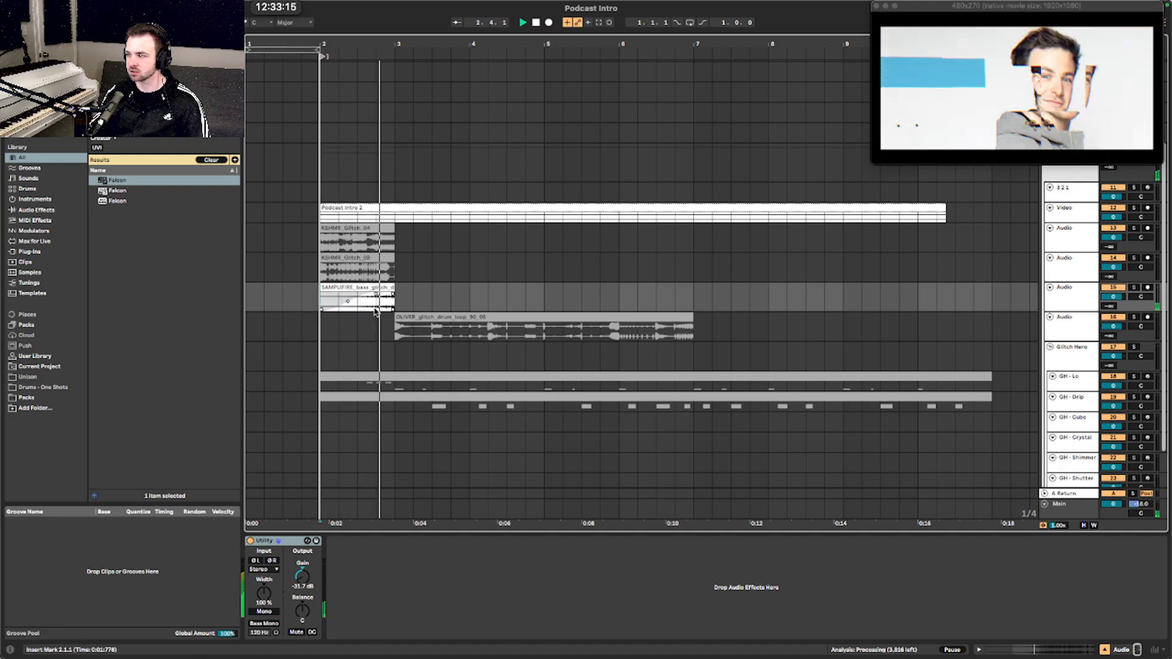
Step: Play the faded SAMPLIFIRE clip with the video and lengthen its fade-in to the clip's end
key("space")
key("space")
left_click_drag(283, 260, 400, 311)
key("space")
key("z")
left_click(383, 255)
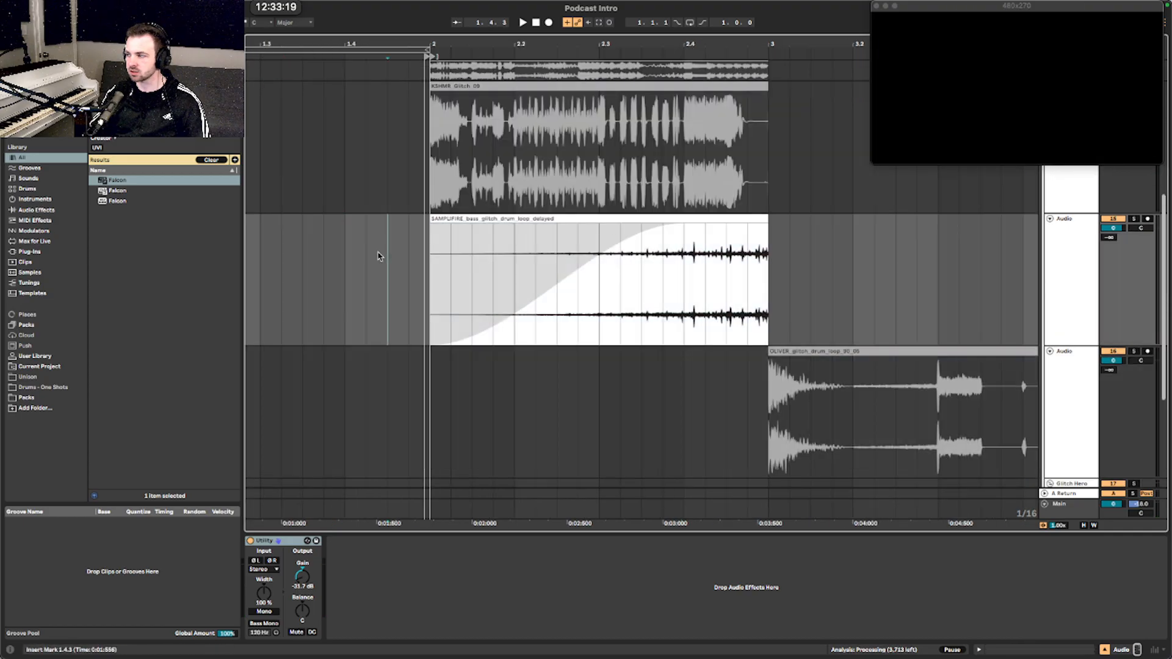
key("space")
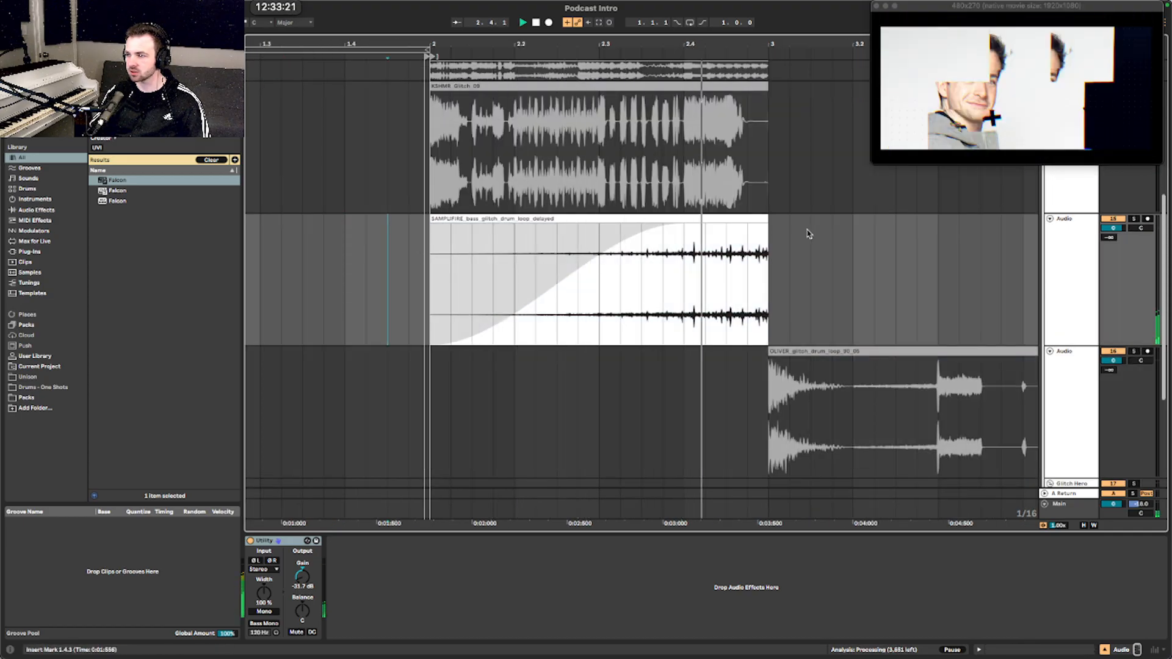
key("space")
key("space")
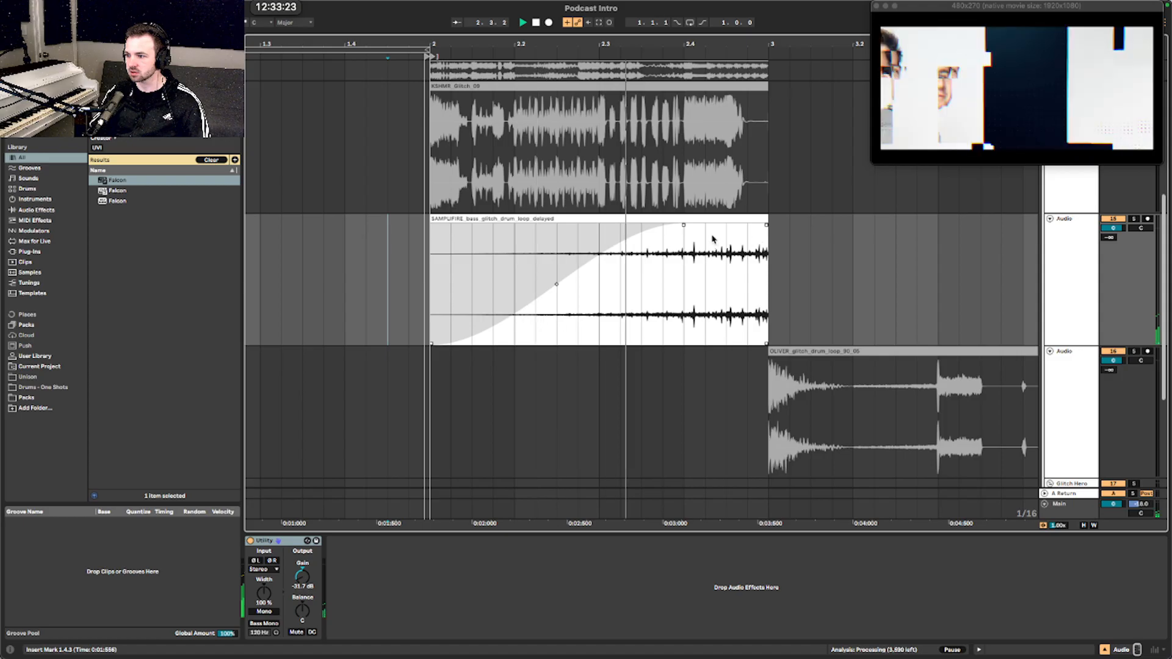
key("space")
left_click_drag(683, 230, 764, 226)
key("space")
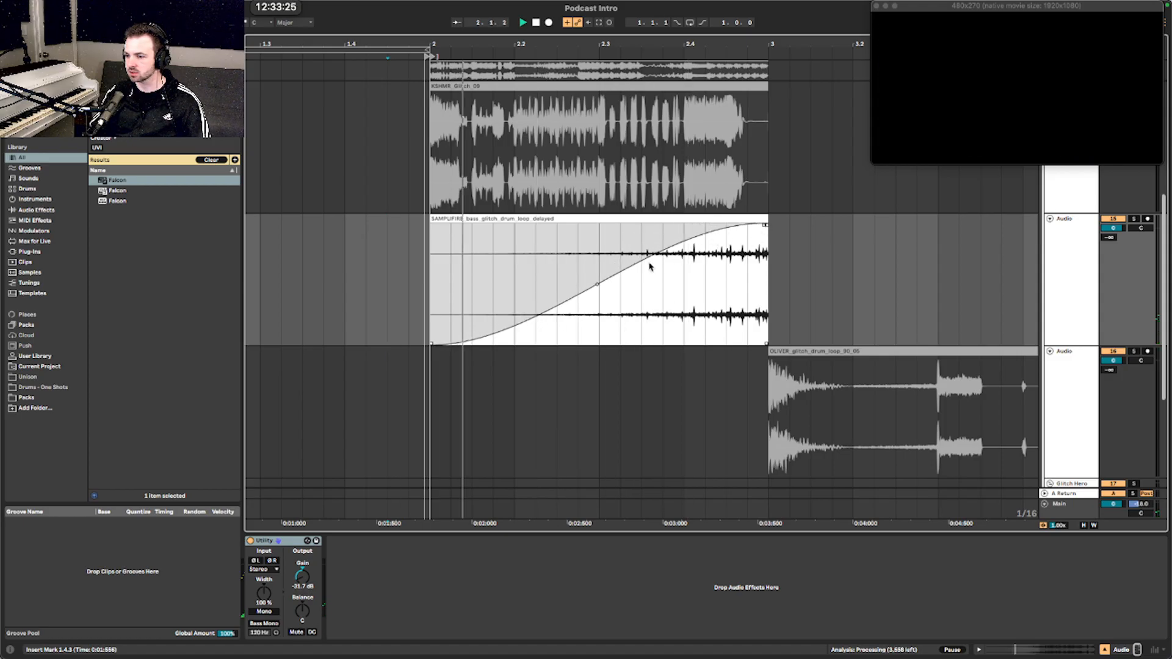
key("space")
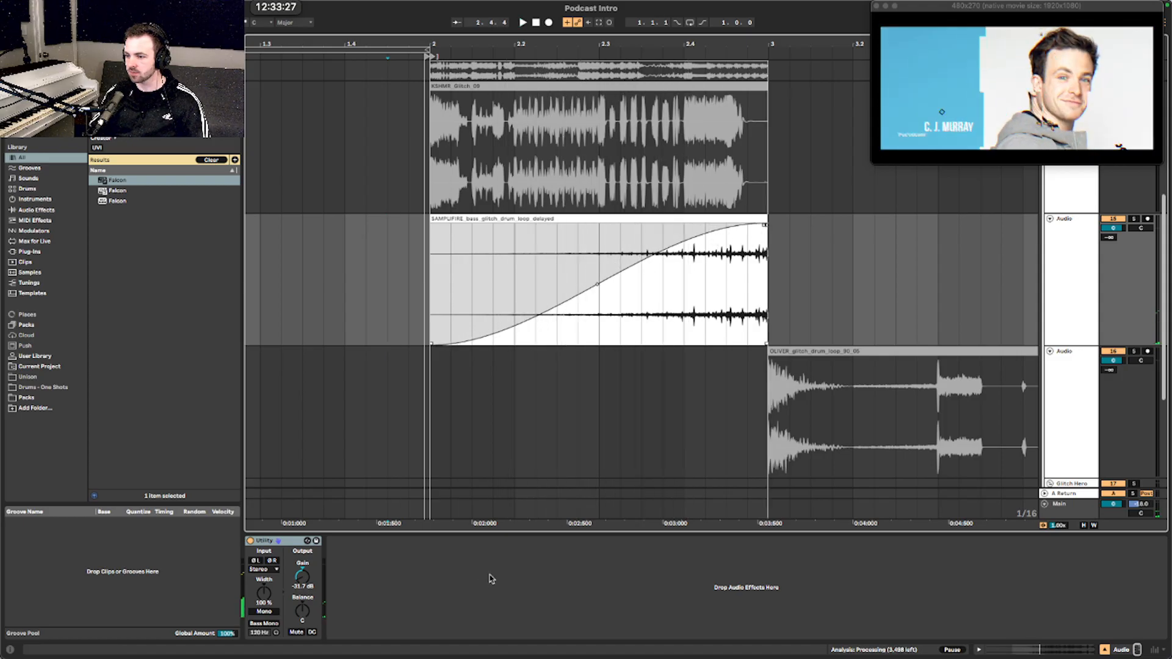
Step: Add an EQ Eight to the SAMPLIFIRE track and place it before the Utility
key("super+f")
type("eight")
key("Down")
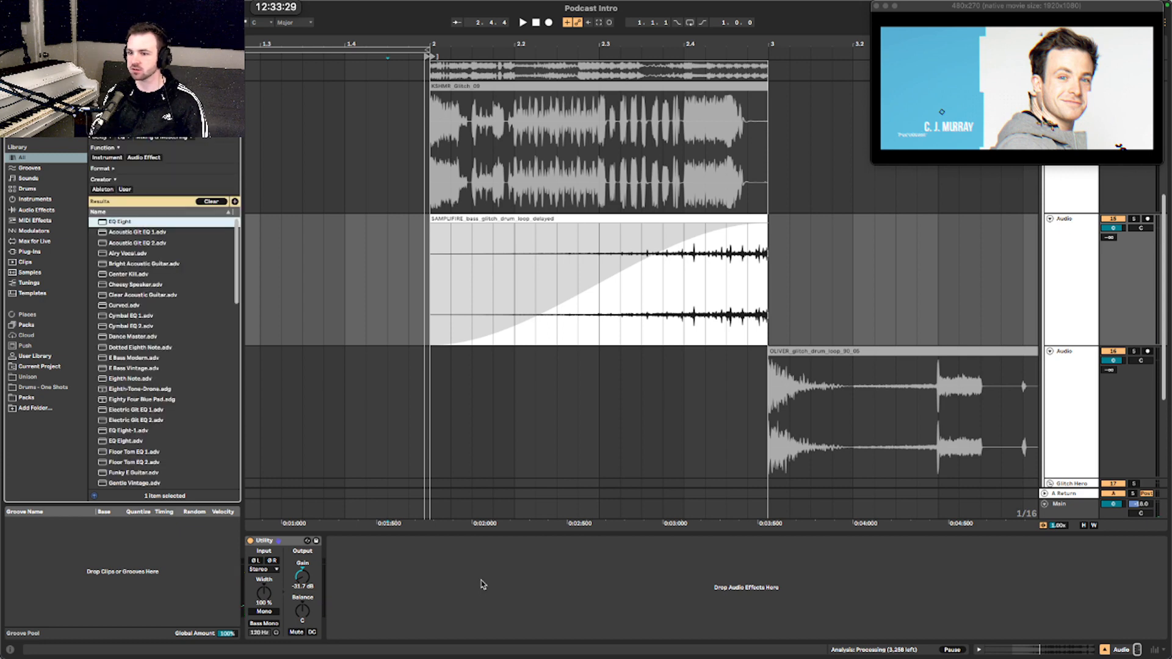
key("Return")
key("space")
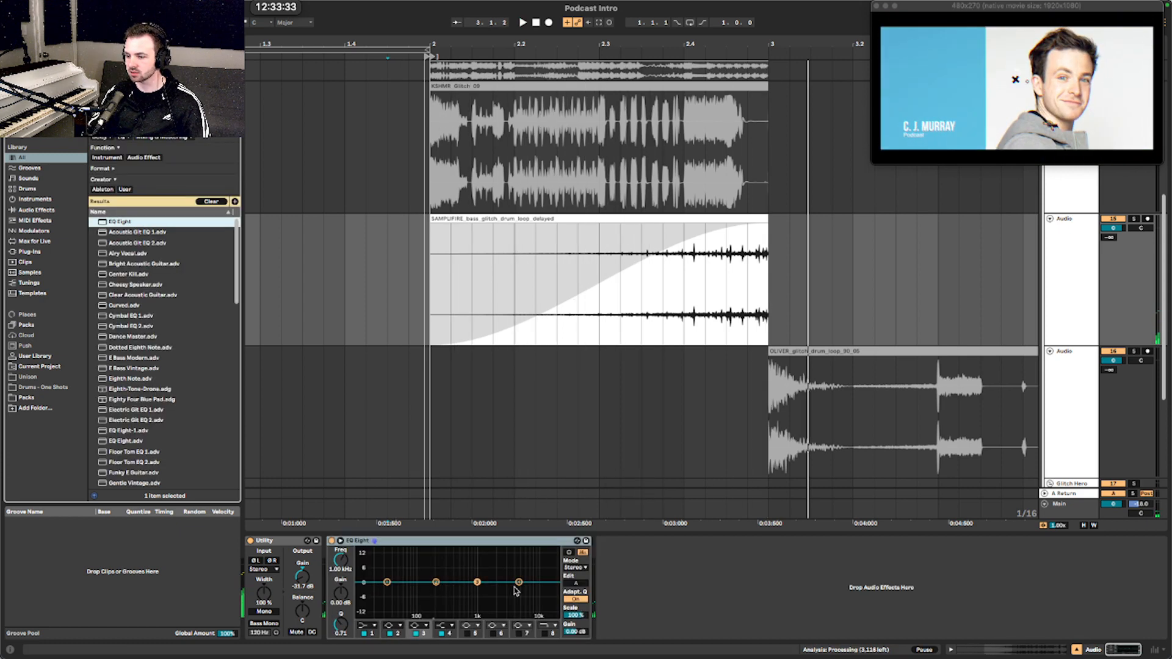
left_click(428, 543)
left_click_drag(295, 555, 549, 549)
key("space")
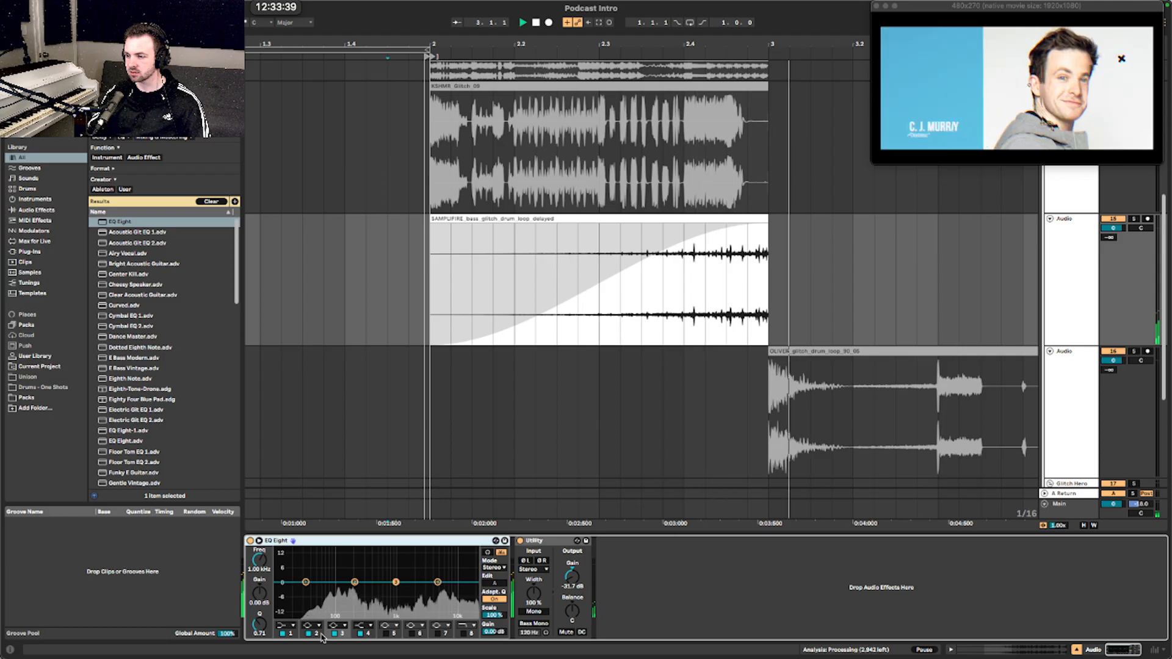
Step: Make EQ Eight's band 1 a steep low cut and raise it to about 2.15 kHz while playing the clip
left_click(288, 626)
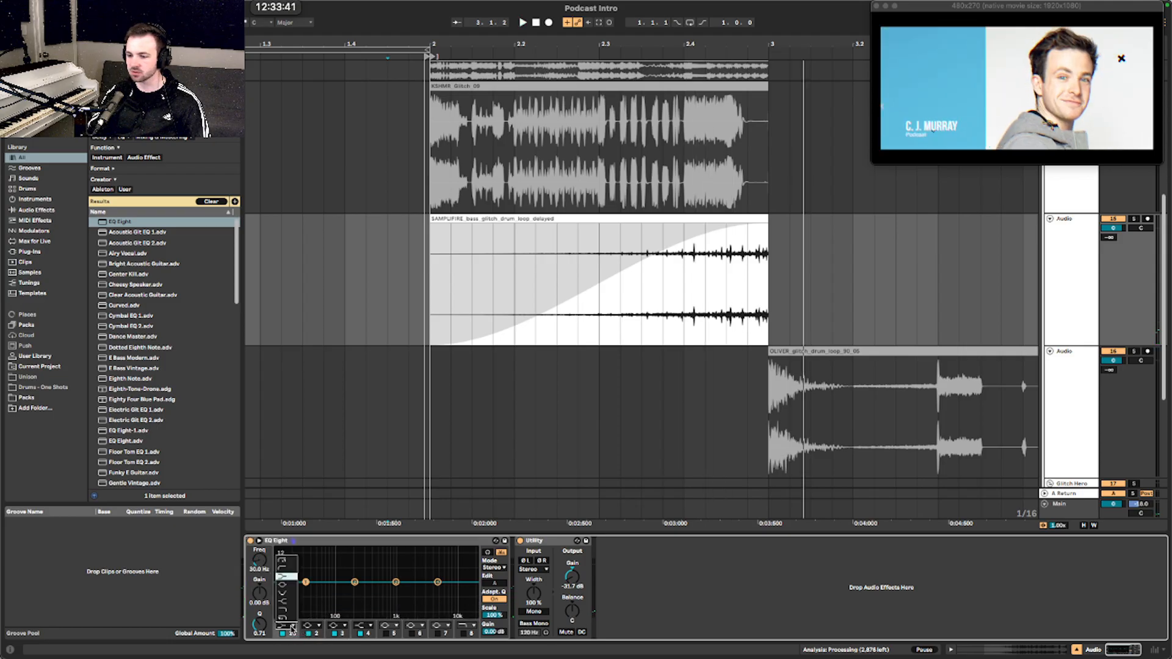
left_click(289, 561)
key("space")
left_click_drag(306, 590, 398, 595)
key("space")
key("space")
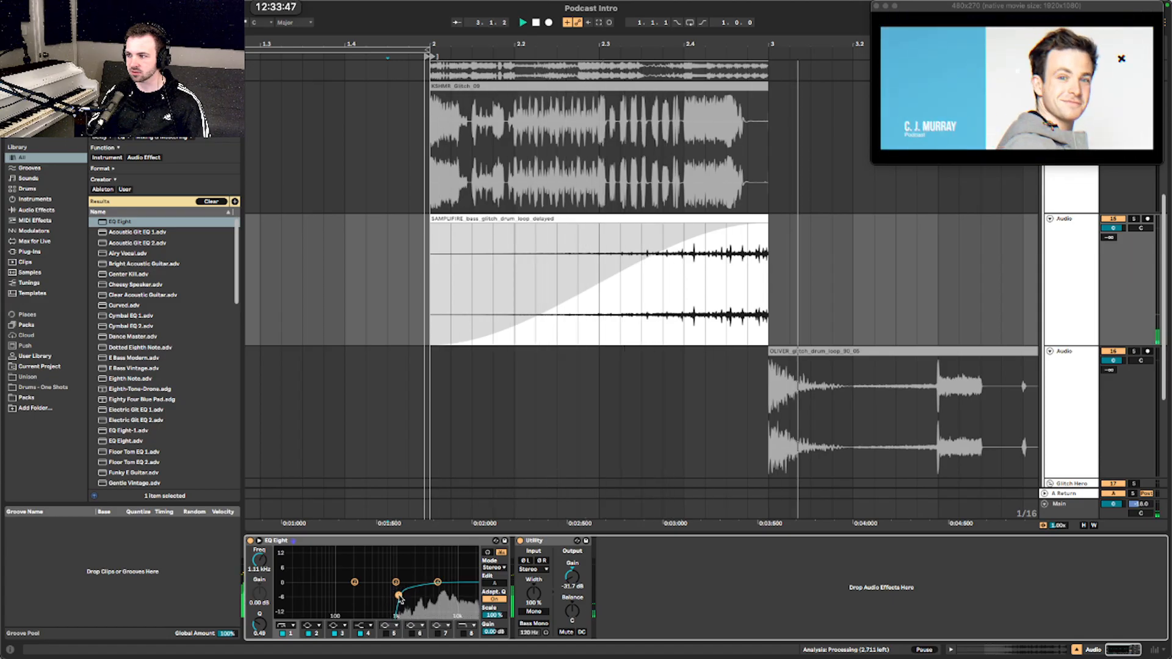
key("space")
key("space")
left_click_drag(398, 595, 417, 602)
key("space")
key("space")
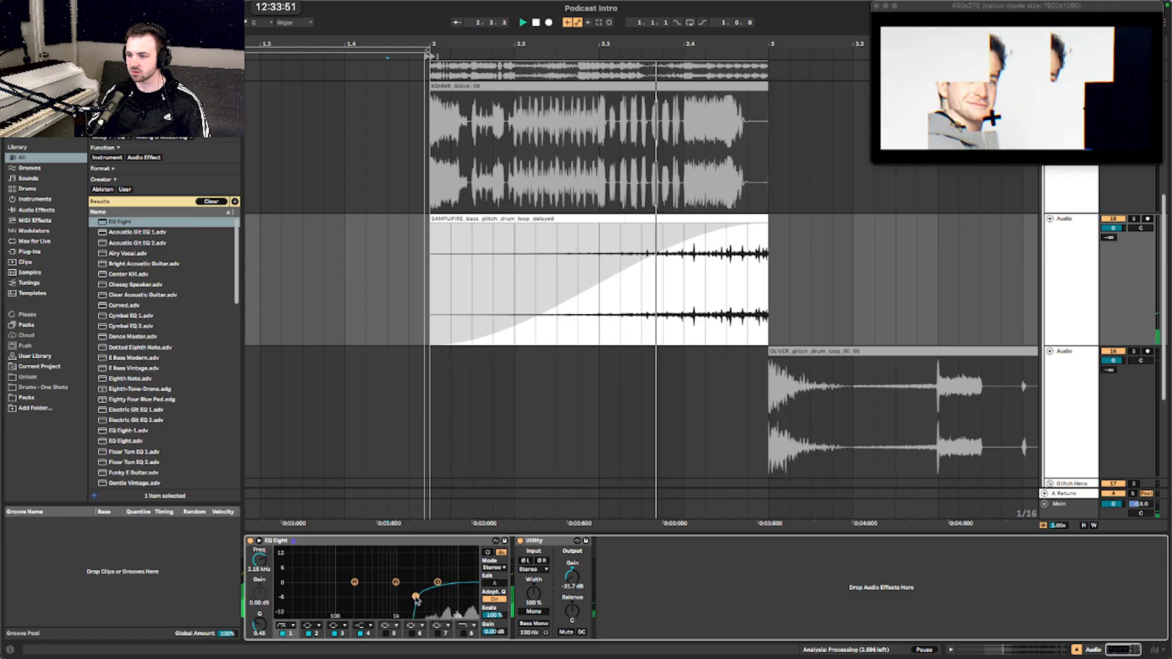
key("space")
key("space")
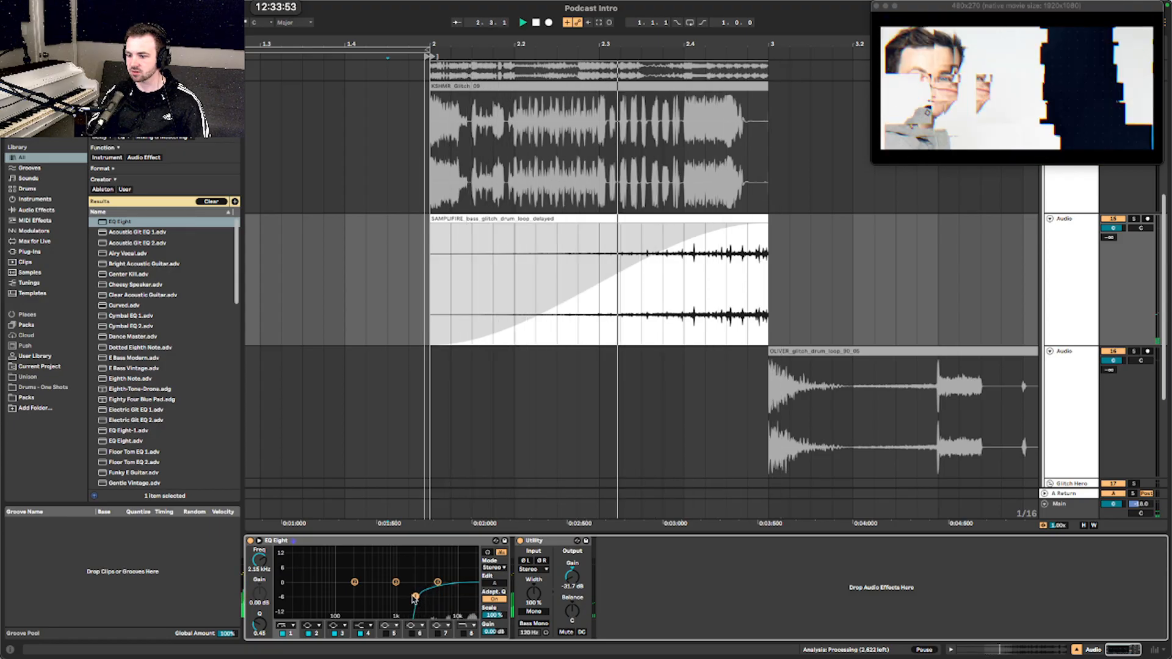
Step: Switch band 1 to the gentler low cut at about 2.72 kHz and compare the sound with EQ Eight off and on
left_click(293, 627)
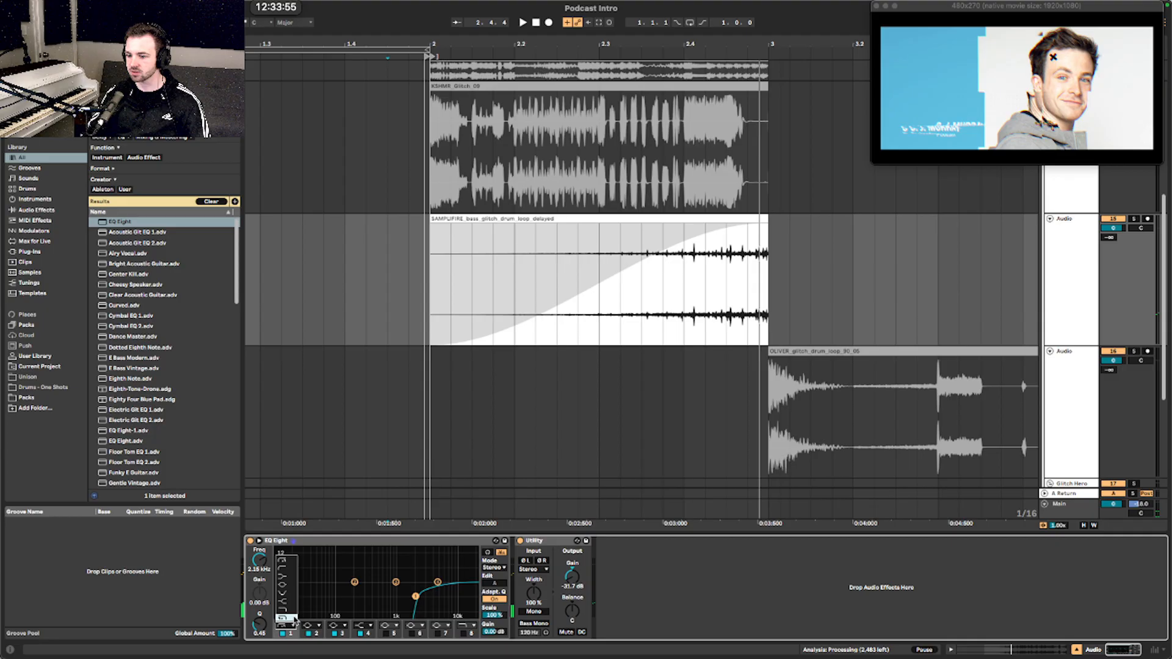
left_click(292, 571)
key("space")
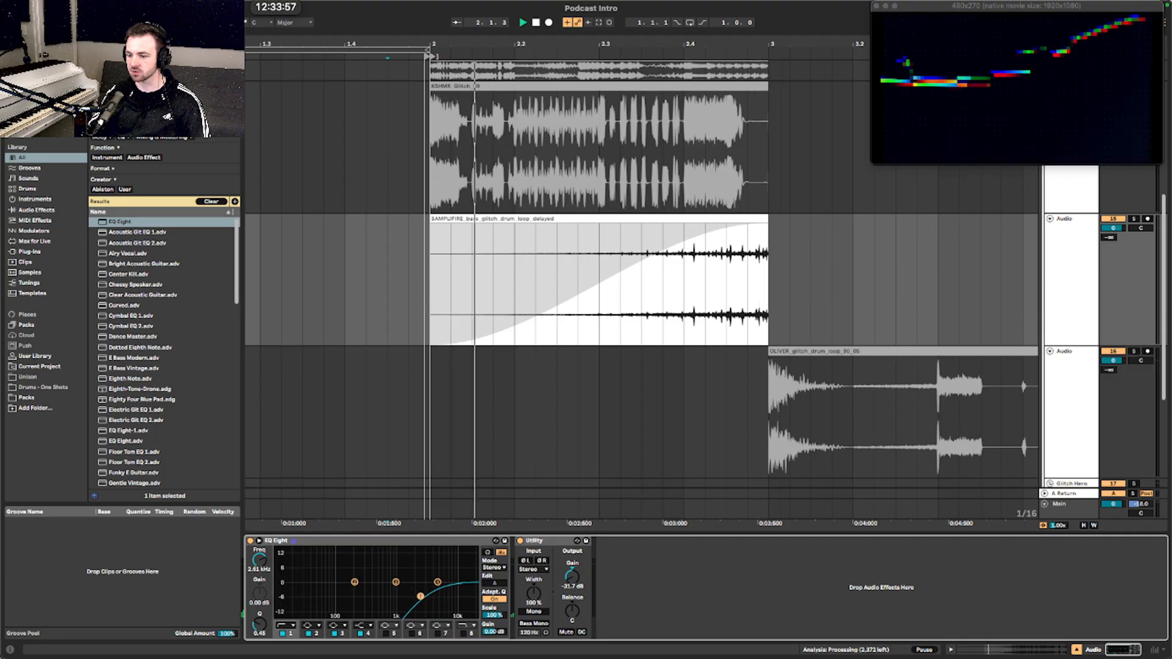
left_click_drag(415, 598, 422, 599)
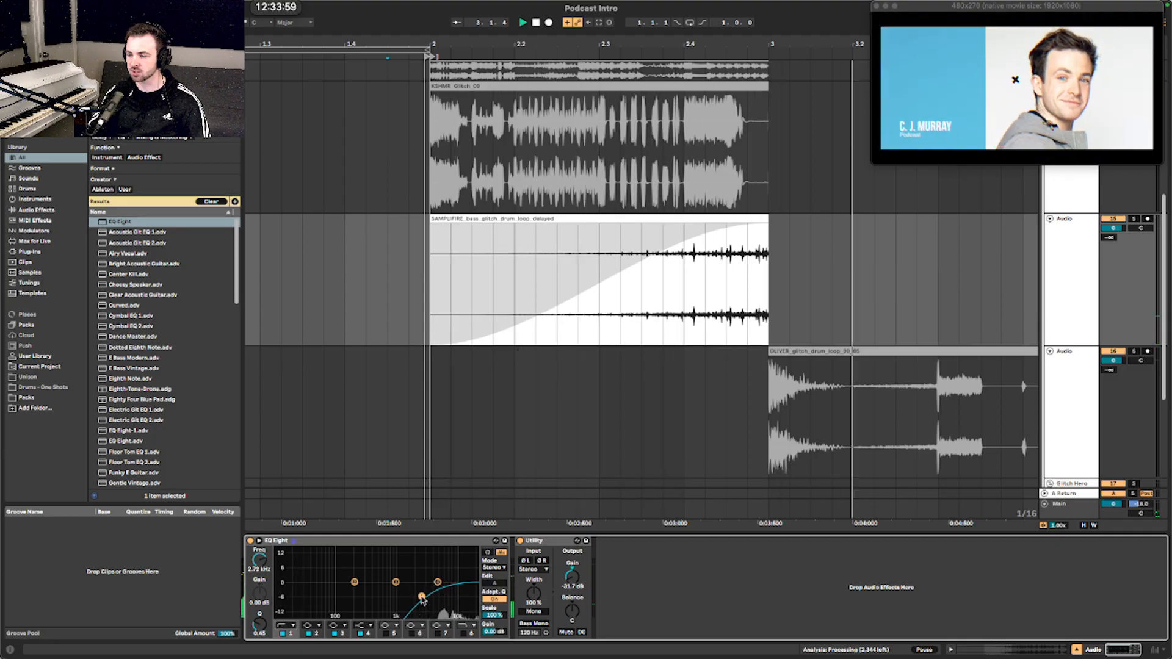
left_click(250, 541)
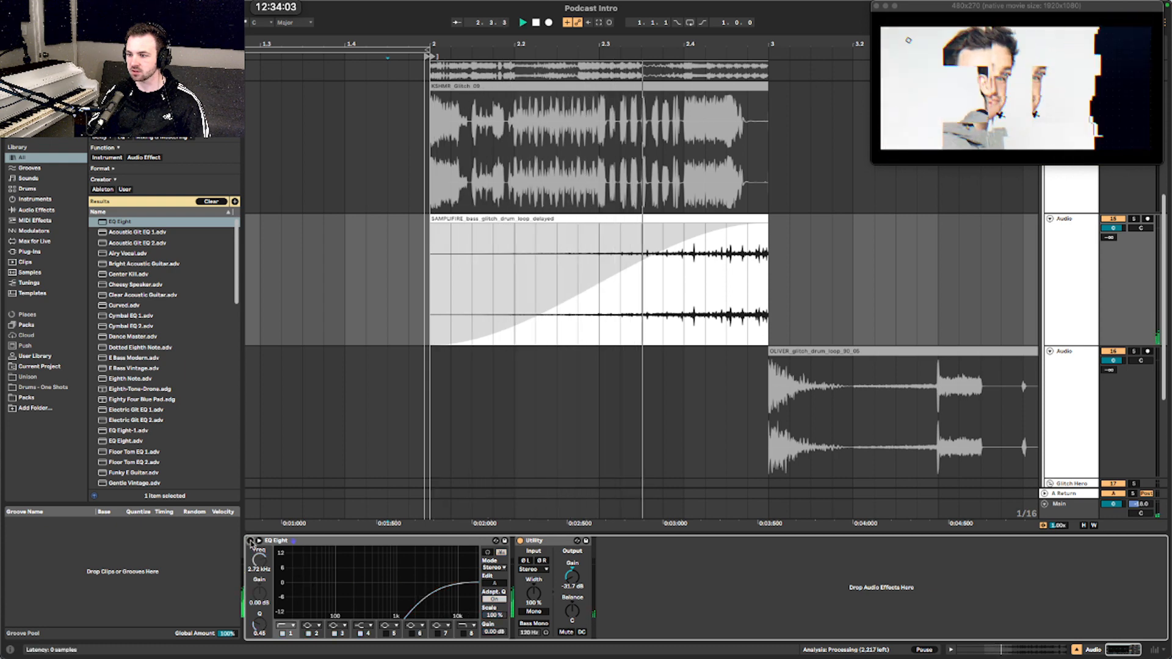
left_click(250, 541)
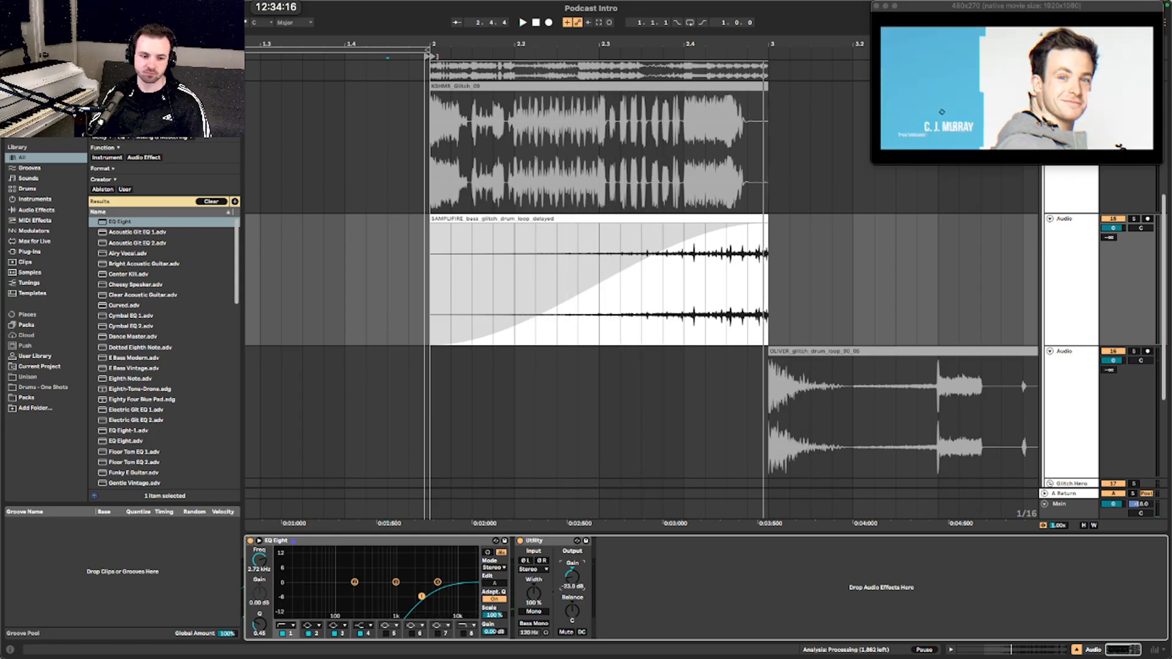
Step: Duplicate the OLIVER glitch drum loop track and delete the clip from the copy
key("super+Tab")
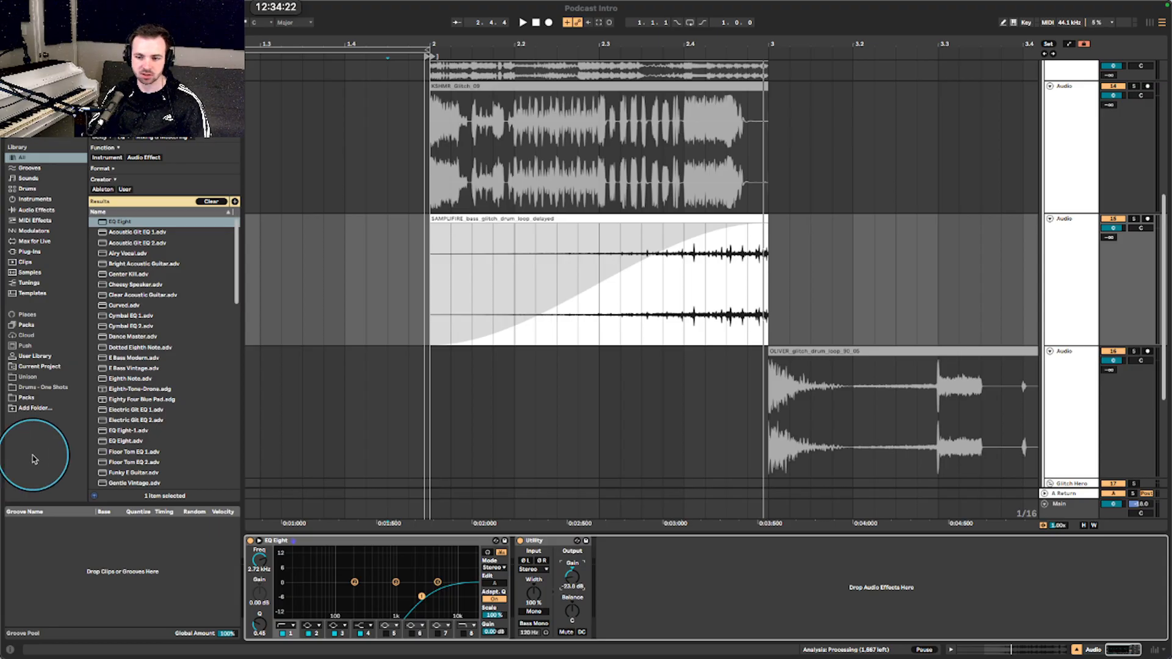
left_click(385, 403)
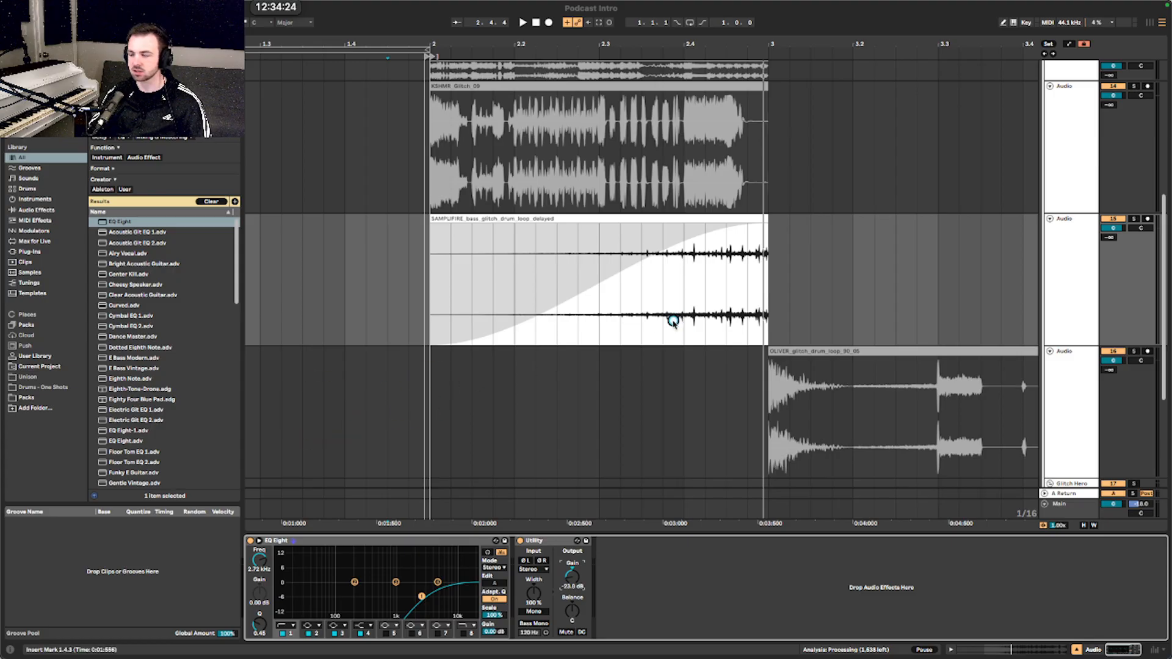
scroll(709, 352, "down", 2)
scroll(708, 351, "right", 3)
scroll(709, 356, "down", 5)
scroll(709, 356, "right", 3)
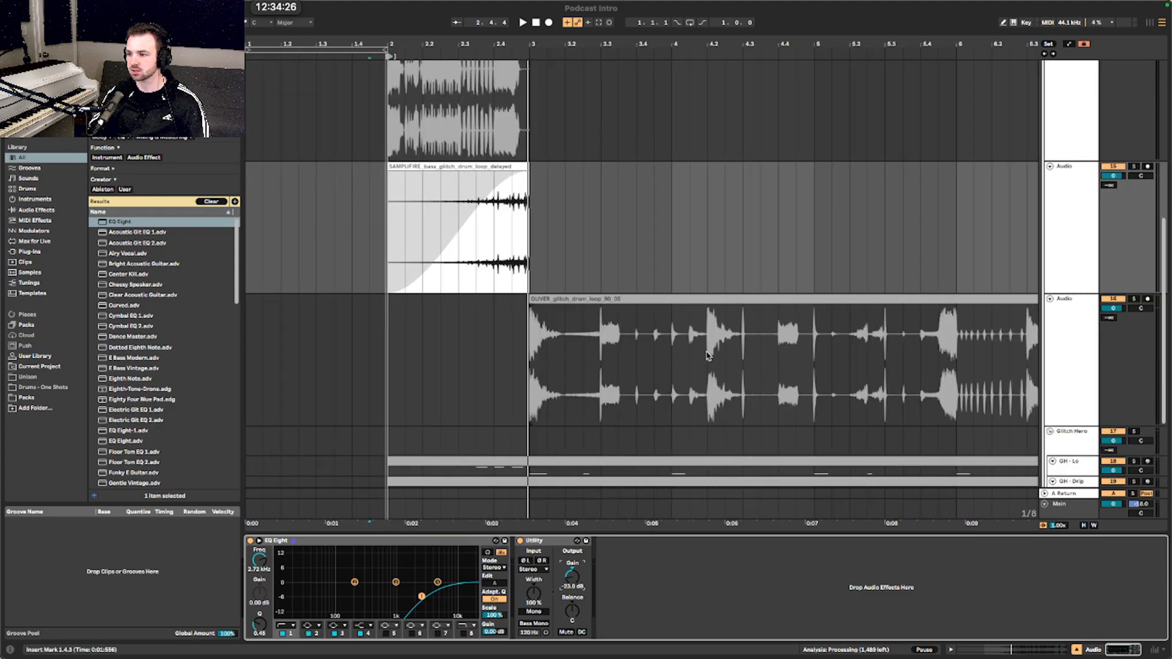
left_click(1072, 348)
key("super+d")
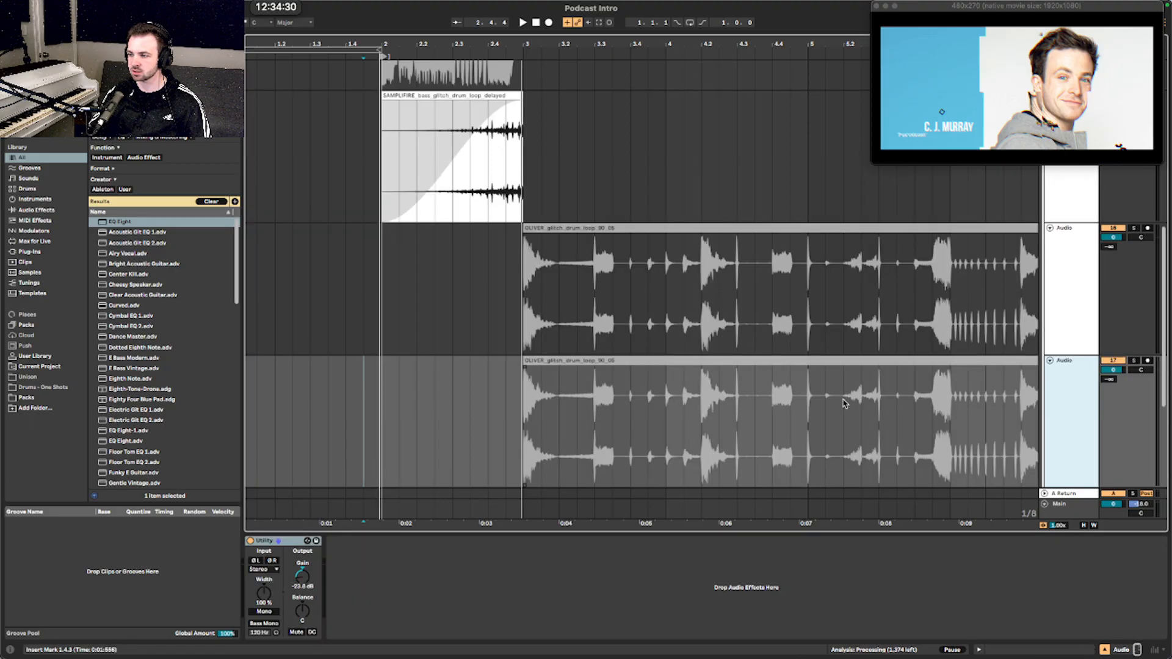
left_click(661, 370)
key("Delete")
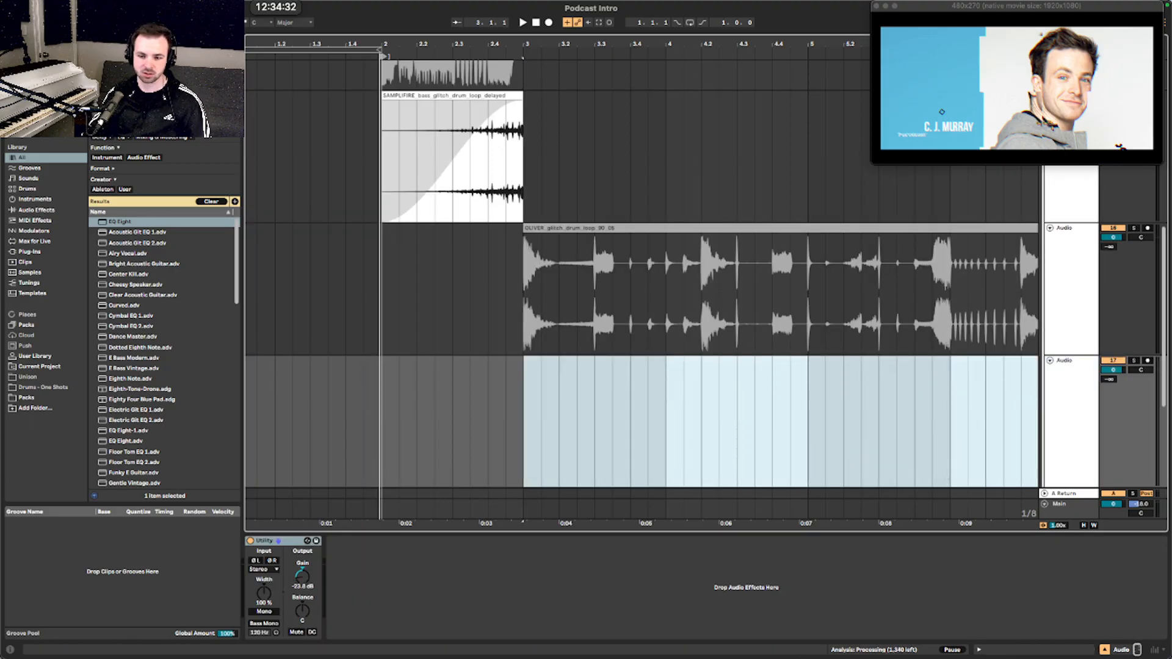
Step: Place the OLIVER_glitch_drum_loop_100_03 sample at bar 3 on the empty track, extend it to bar 7 and play it
left_click_drag(254, 471, 538, 404)
key("space")
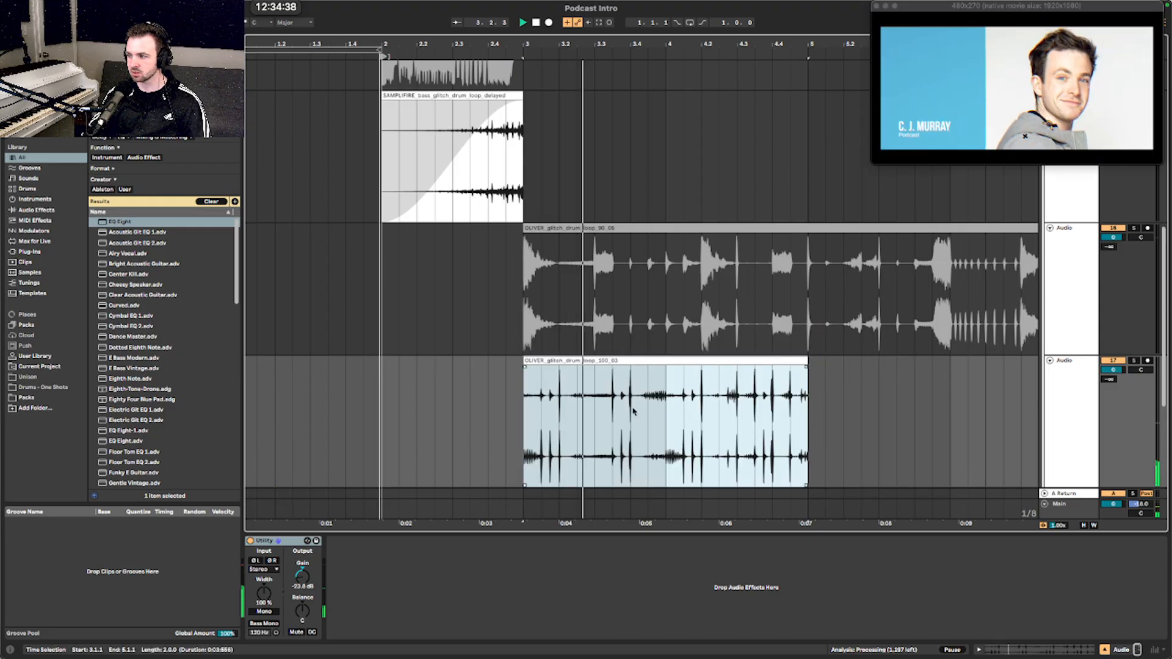
scroll(716, 400, "down", 5)
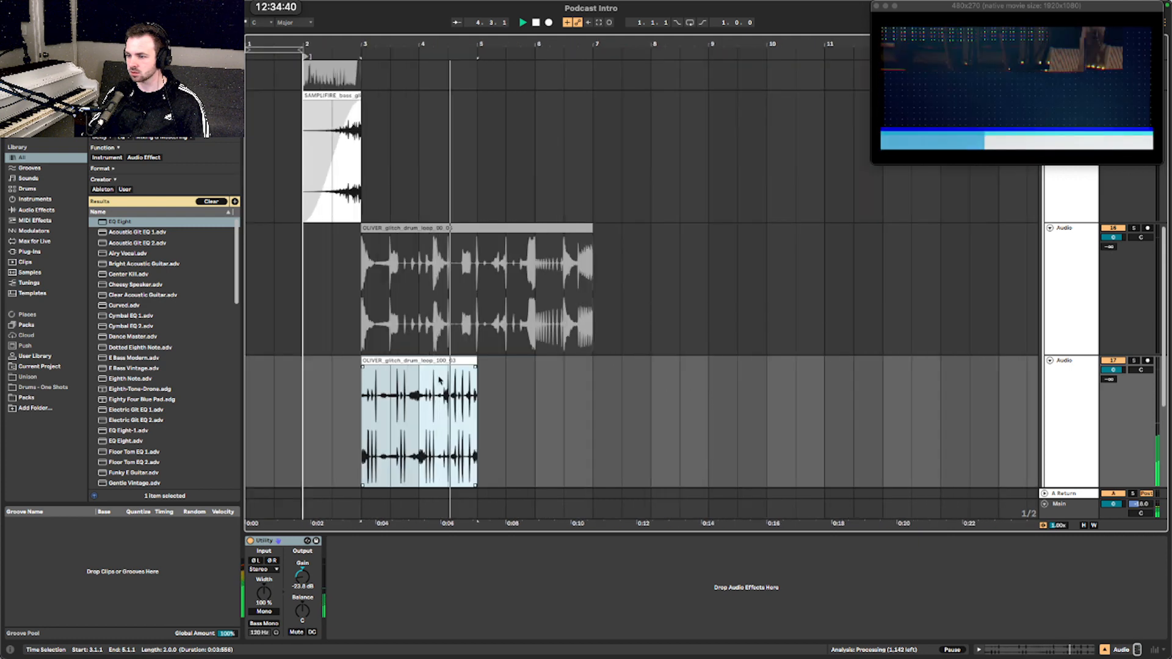
key("space")
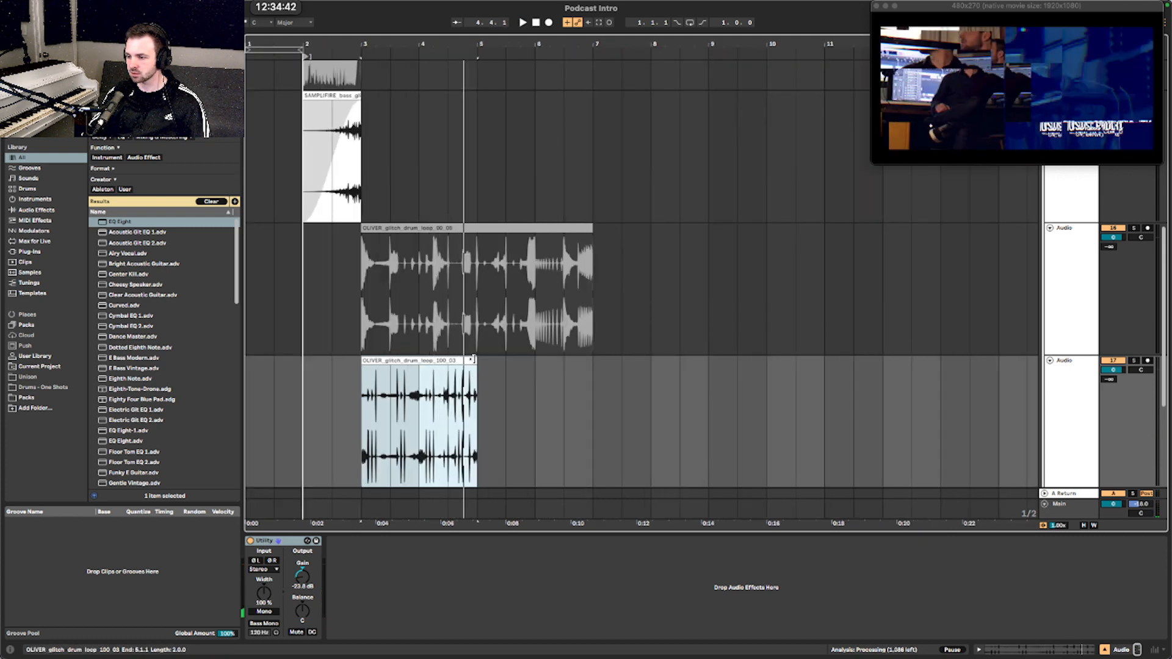
left_click_drag(472, 360, 591, 364)
key("space")
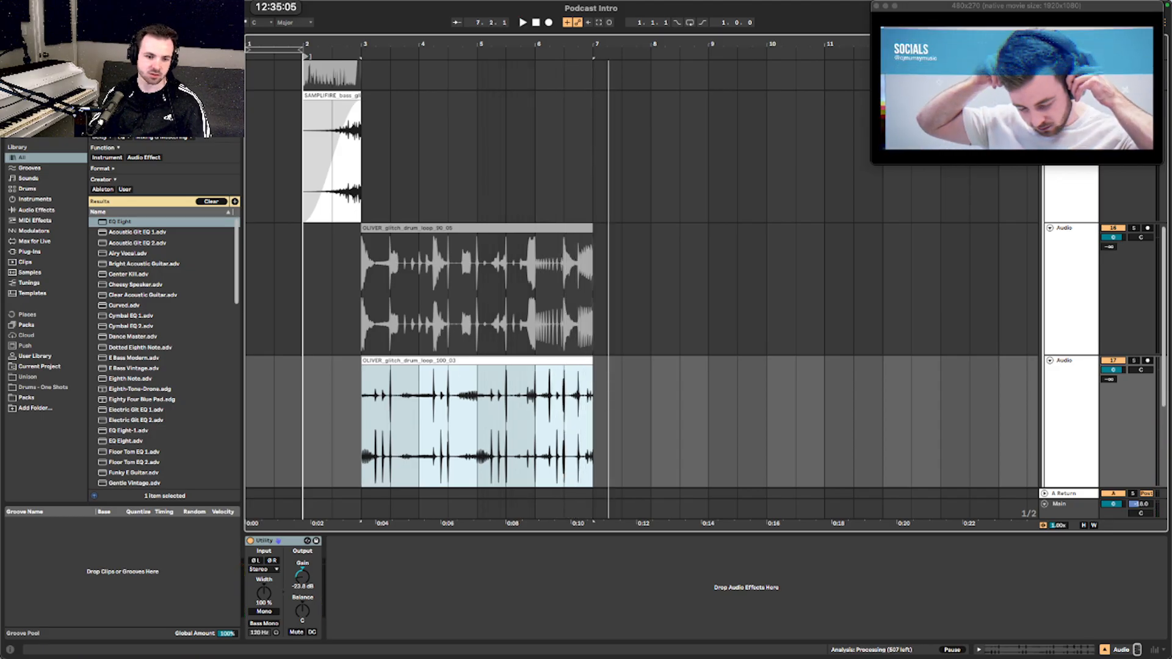
Step: Play the 80_RADIOFEEDBACK_DRONE clip together with the glitch and percussion loops from bar 2
key("super+Tab")
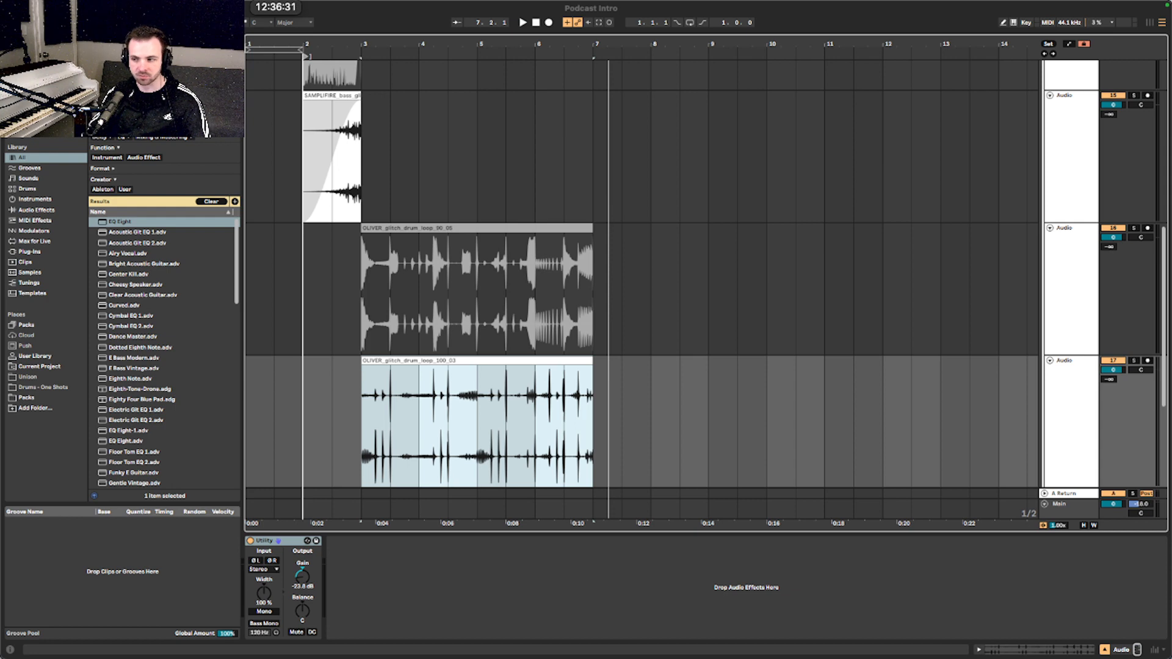
scroll(471, 366, "down", 3)
scroll(611, 380, "up", 6)
key("z")
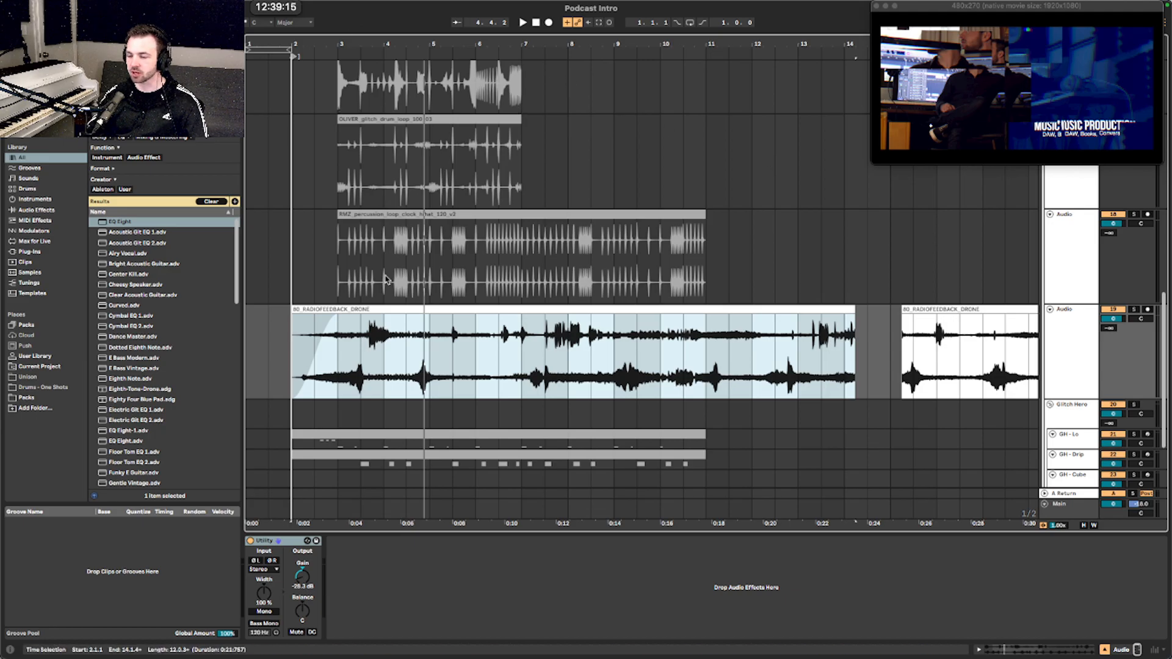
key("space")
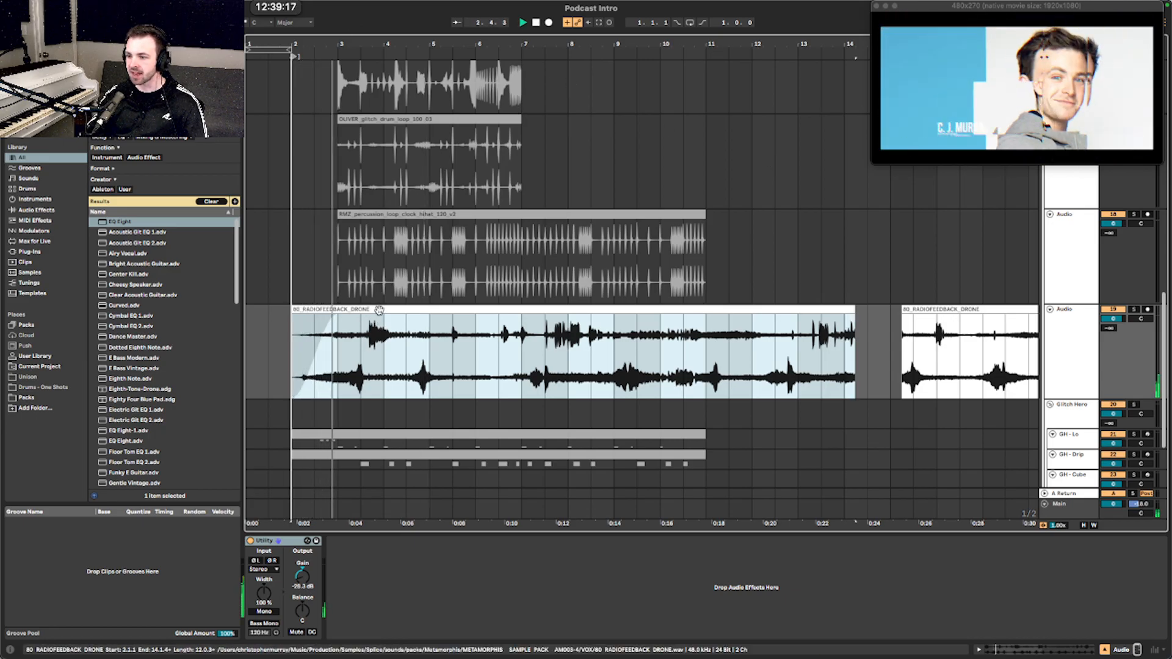